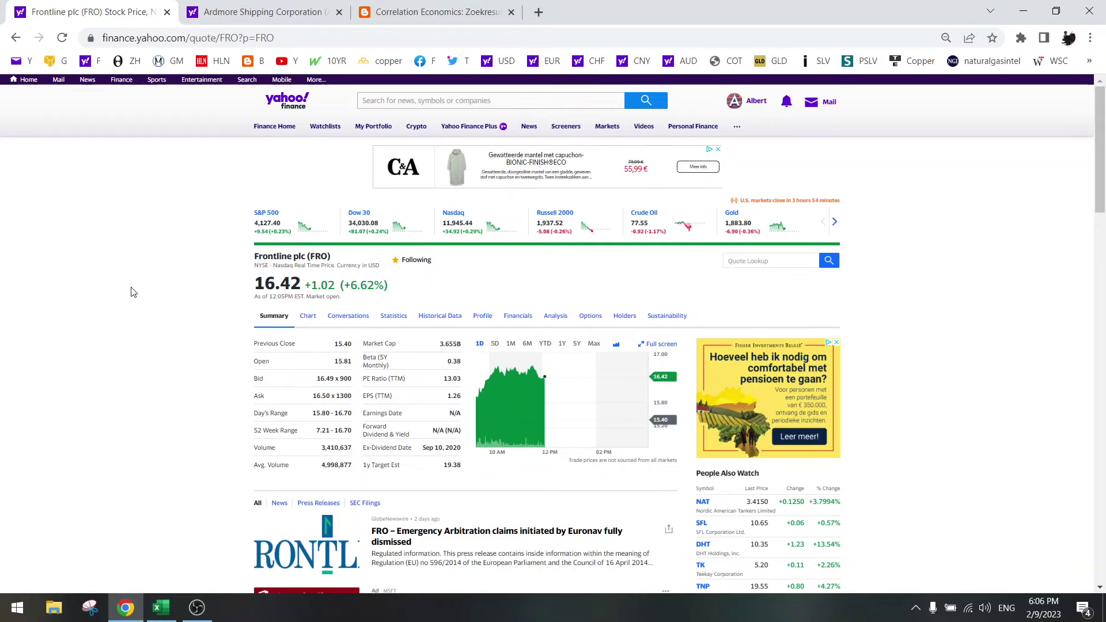
- Show Frontline's 1-year price chart, then Ardmore's 1-year and 5-year charts
{"action": "left_click", "coordinate": [563, 344]}
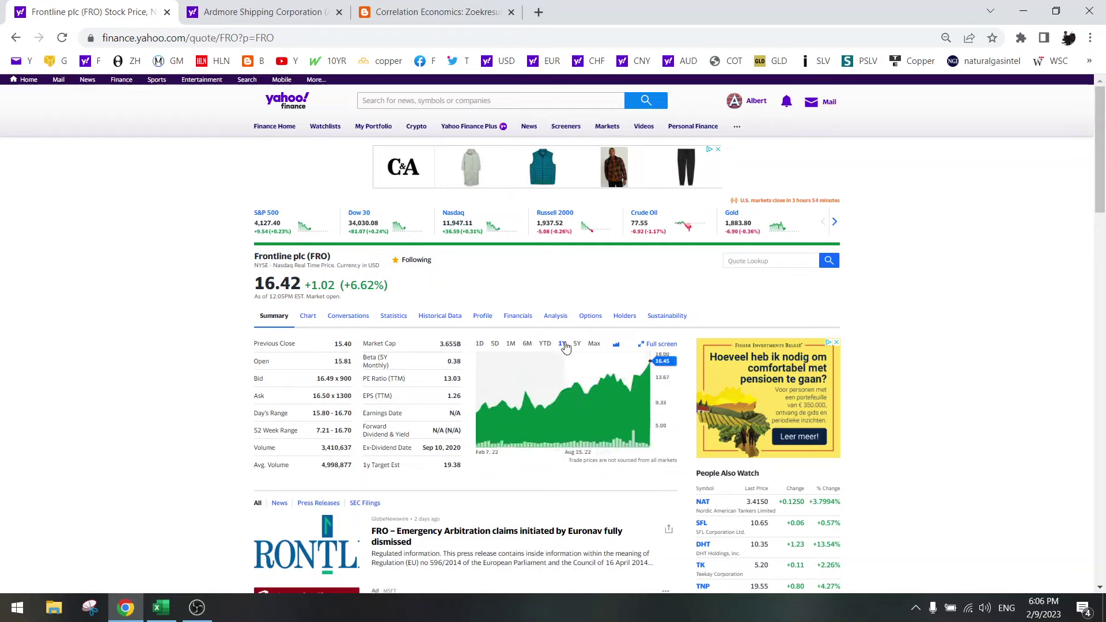
{"action": "left_click", "coordinate": [267, 6]}
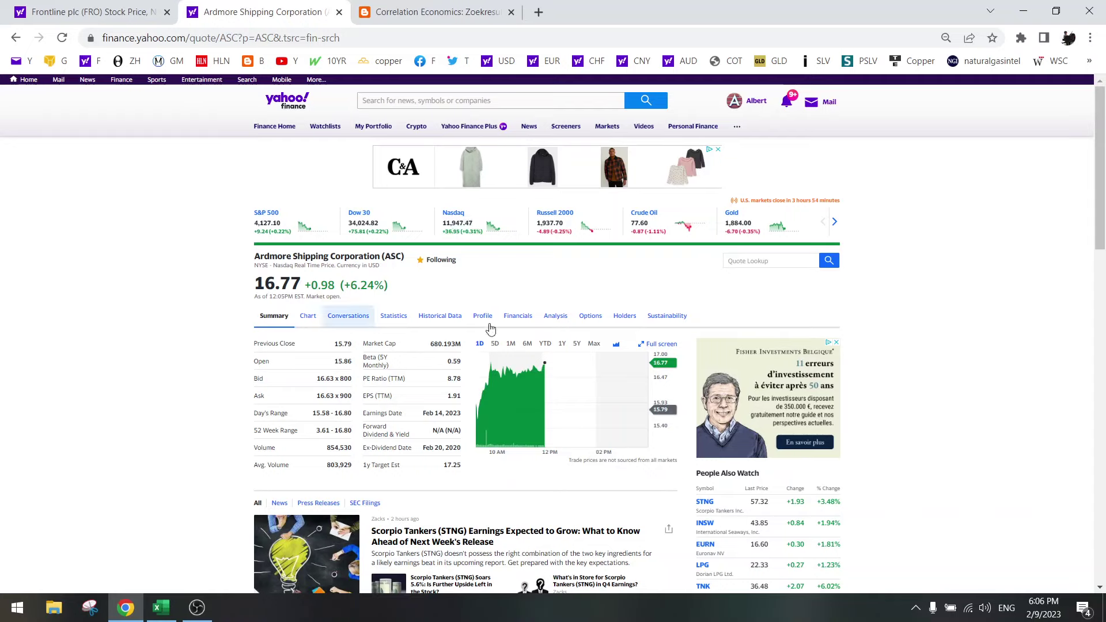
{"action": "left_click", "coordinate": [562, 344]}
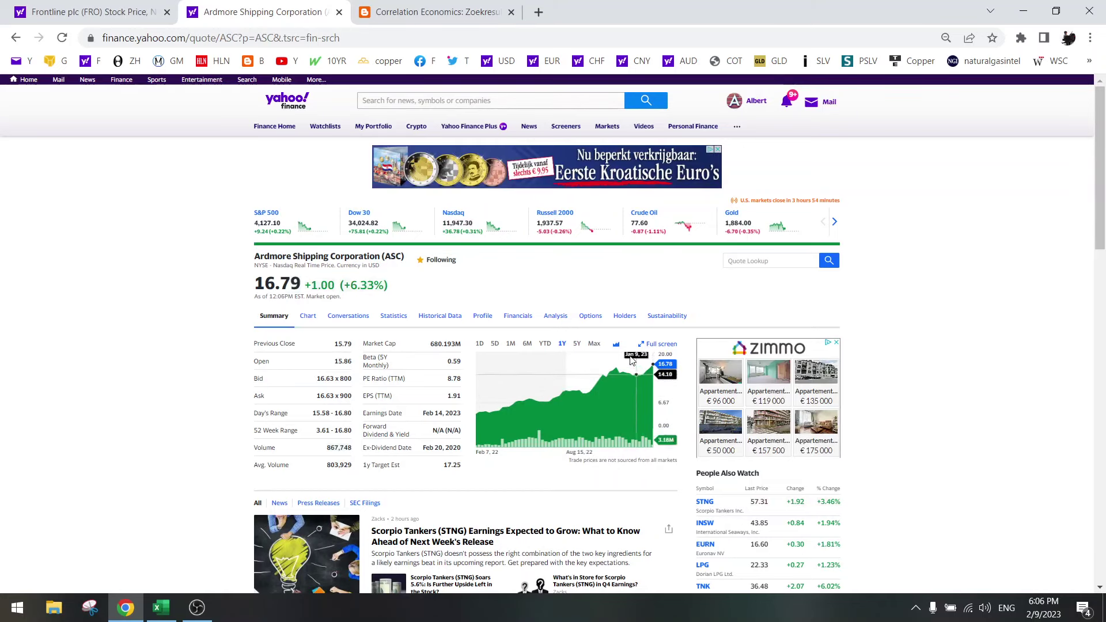
{"action": "left_click", "coordinate": [577, 345]}
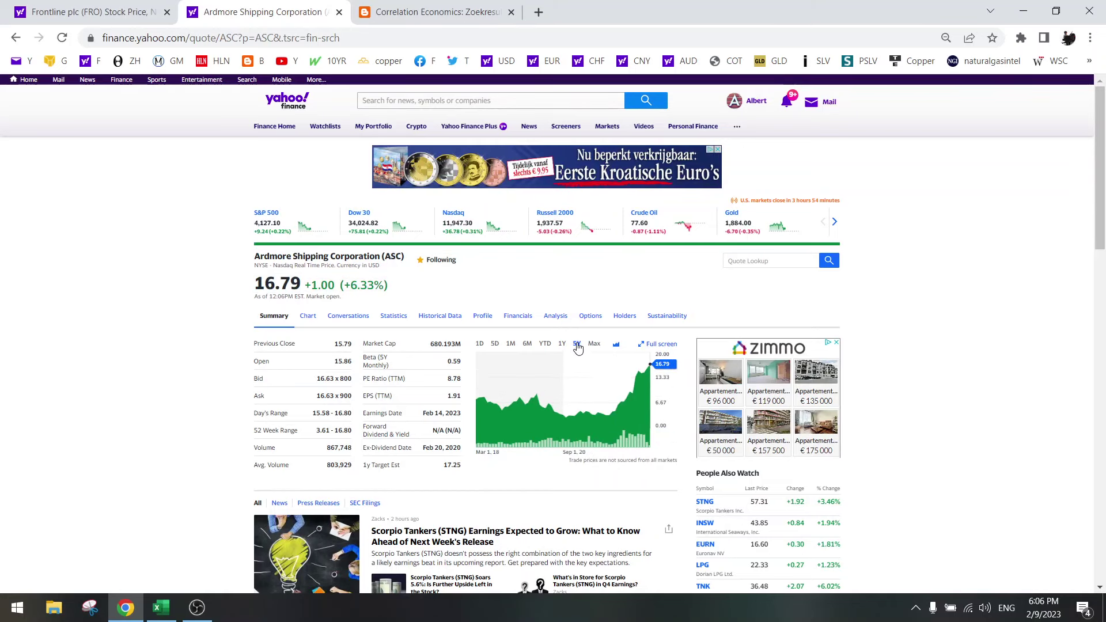
- Show Frontline's 5-year chart, then bring up the tanker supply-demand blog post
{"action": "key", "text": "ctrl+shift+Tab"}
{"action": "left_click", "coordinate": [577, 344]}
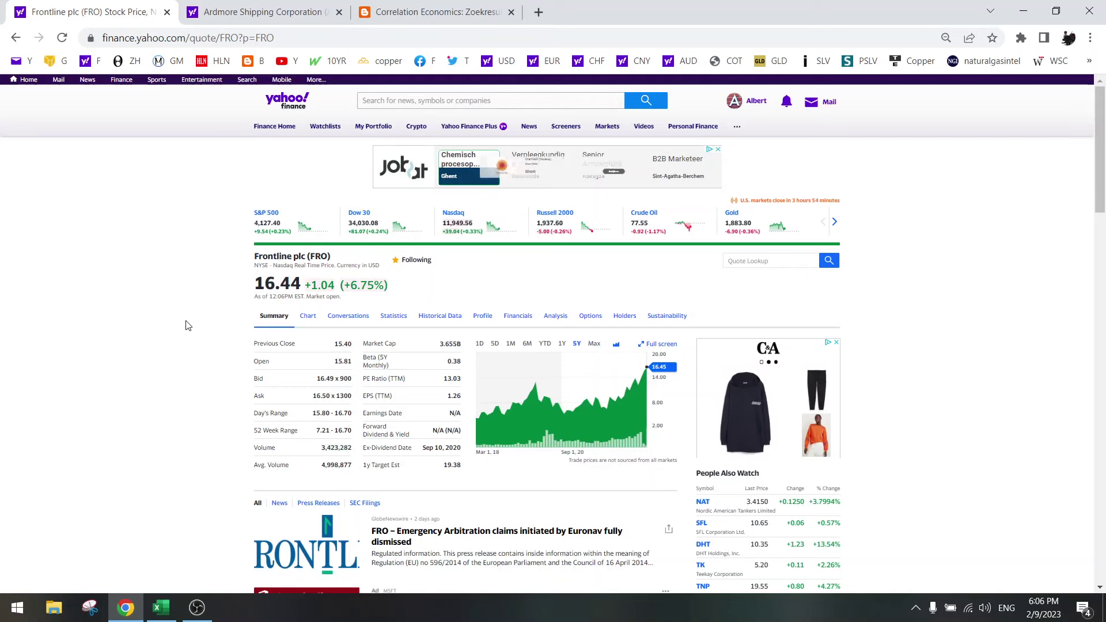
{"action": "left_click", "coordinate": [421, 6]}
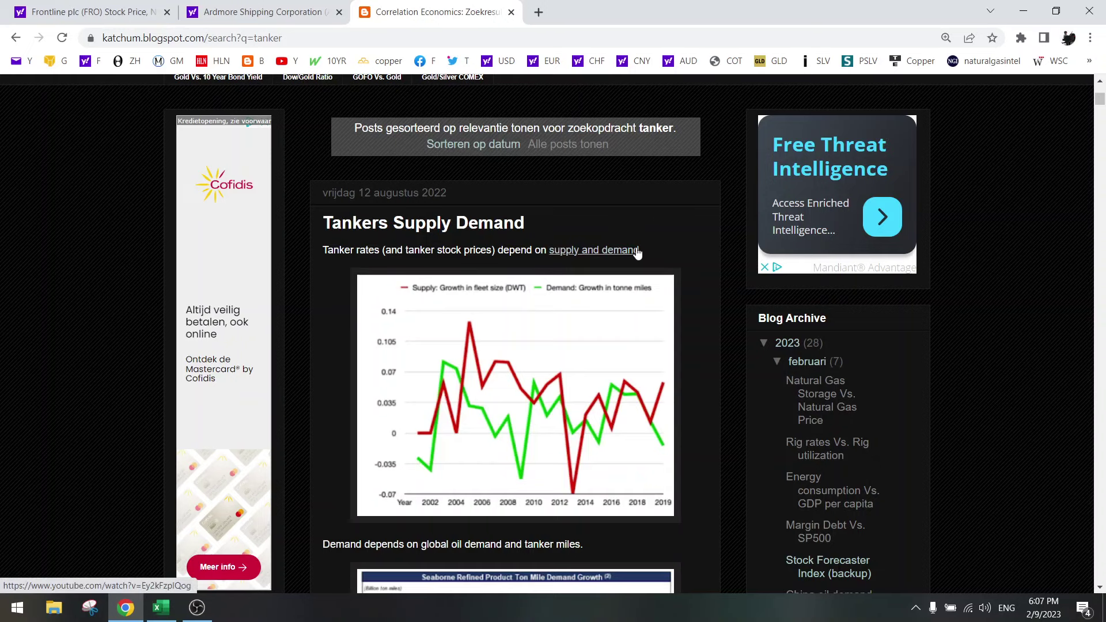
{"action": "scroll", "coordinate": [643, 260], "scroll_direction": "down", "scroll_amount": 1}
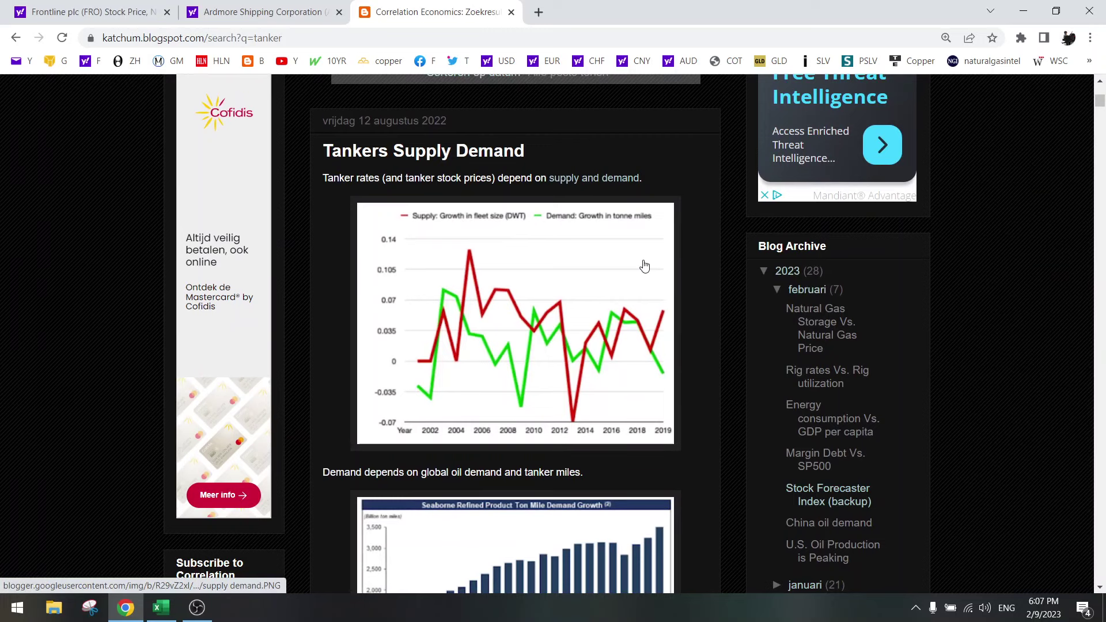
{"action": "left_click_drag", "start_coordinate": [323, 179], "coordinate": [379, 179]}
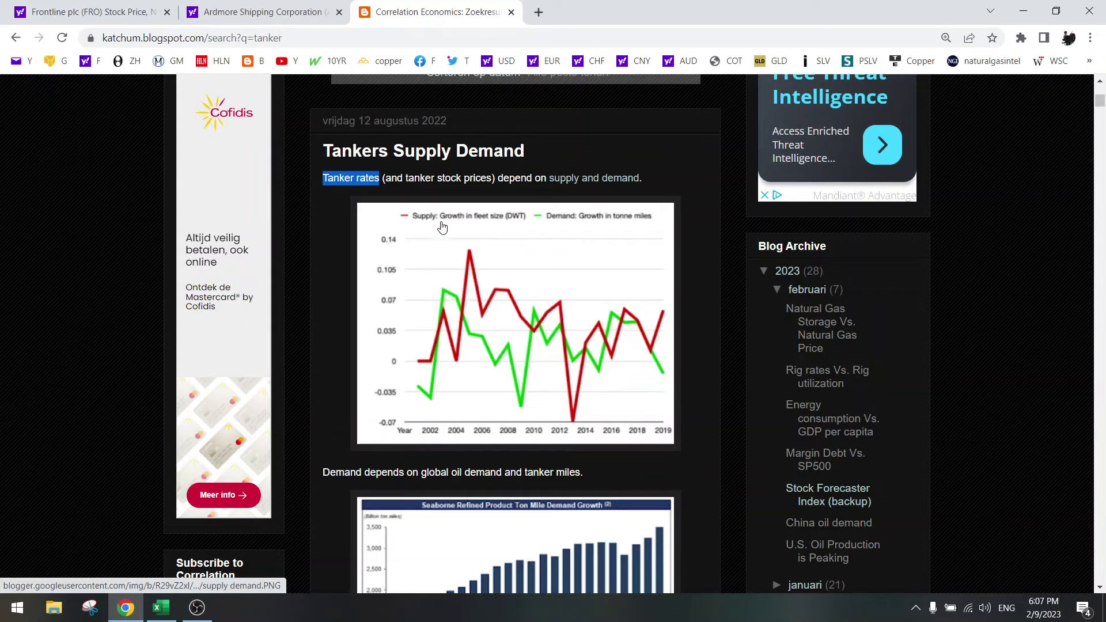
- Enlarge the tanker-miles demand growth chart, then the Russian diesel trade flows map
{"action": "scroll", "coordinate": [451, 310], "scroll_direction": "down", "scroll_amount": 5}
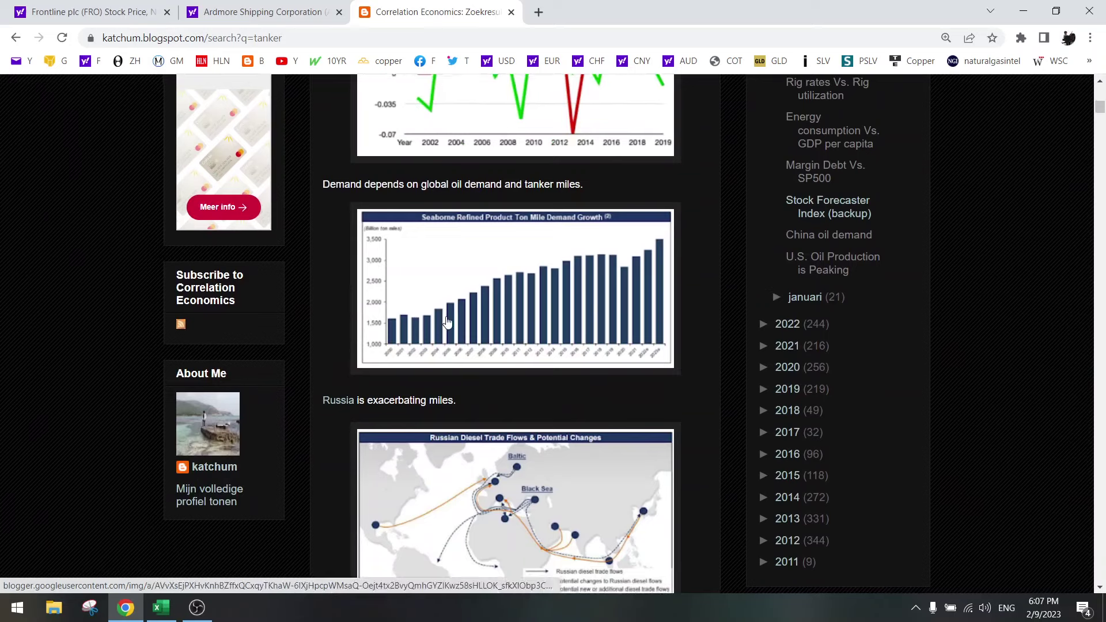
{"action": "left_click", "coordinate": [471, 290]}
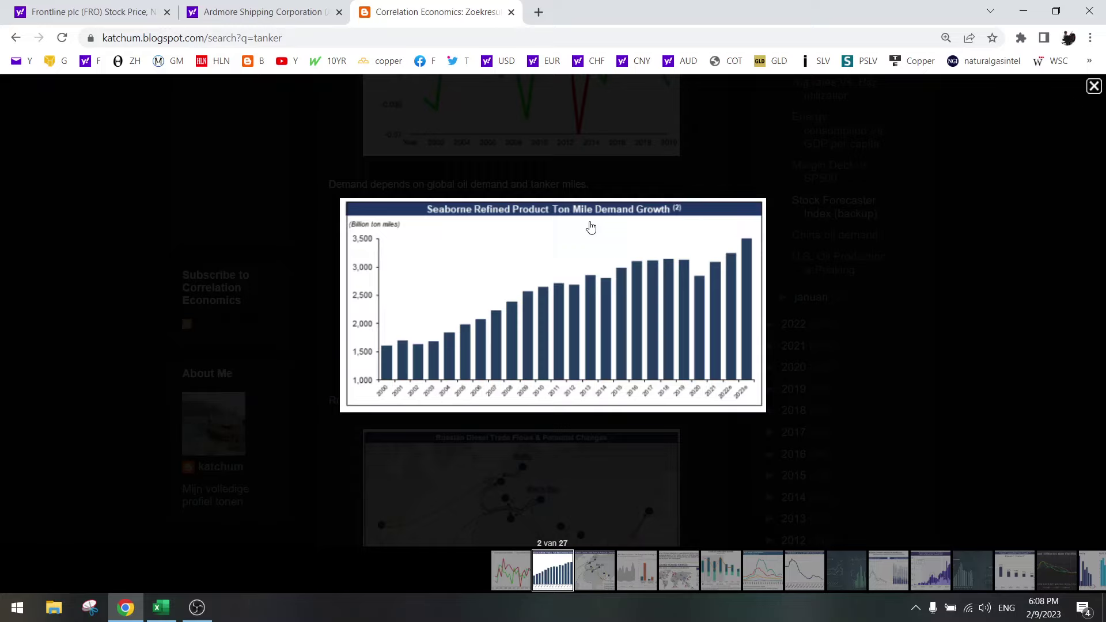
{"action": "left_click", "coordinate": [913, 304]}
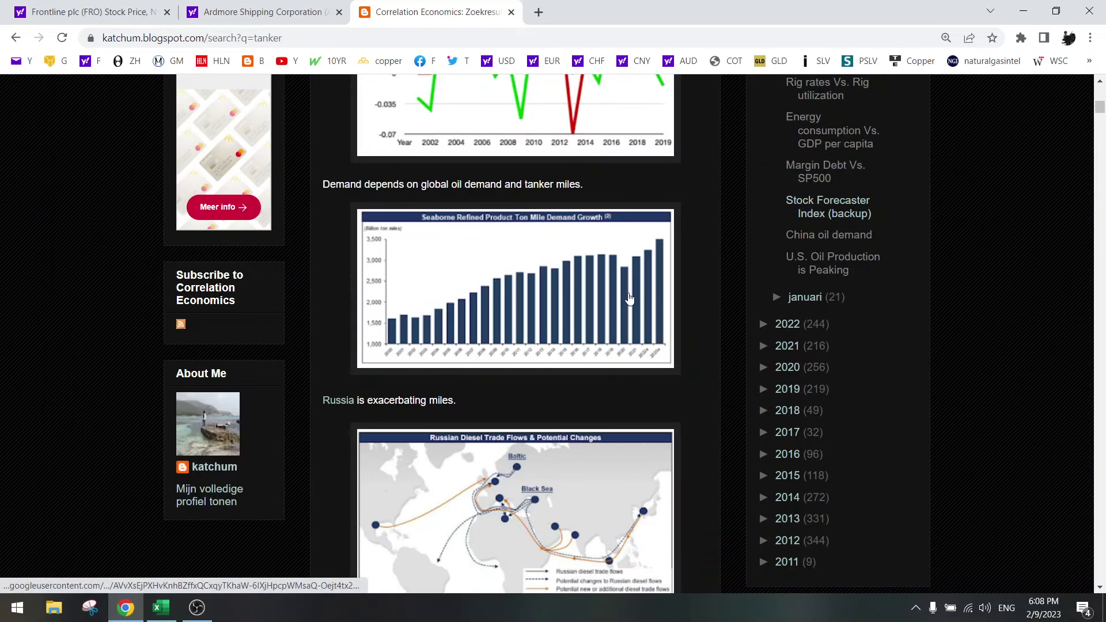
{"action": "scroll", "coordinate": [630, 297], "scroll_direction": "down", "scroll_amount": 2}
{"action": "left_click", "coordinate": [522, 385]}
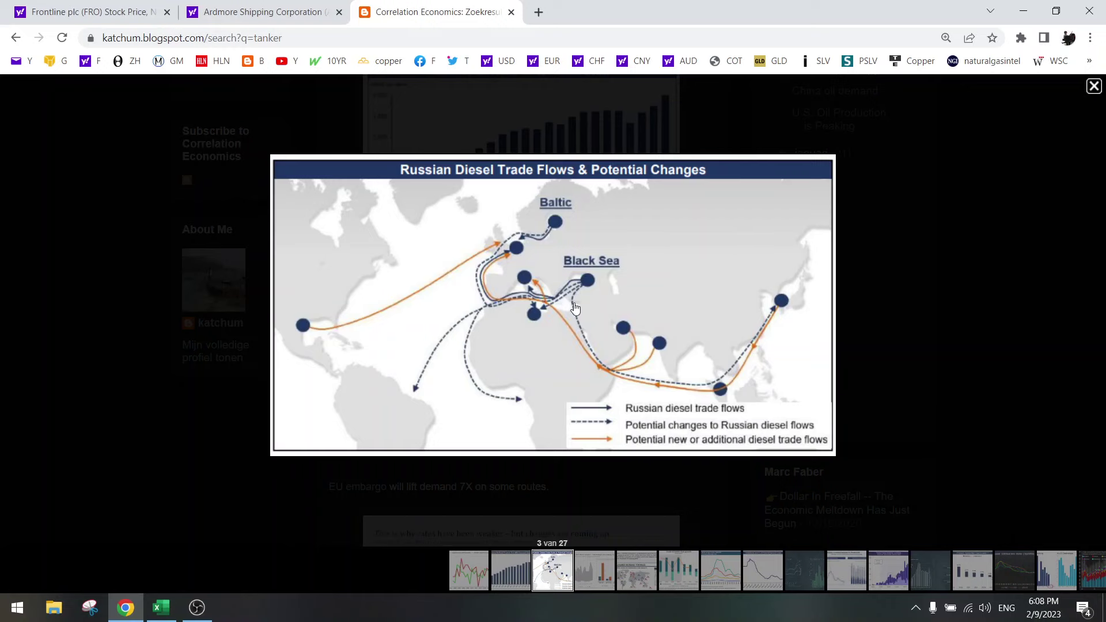
- Close the diesel map and enlarge the weaker-rates and EU-embargo tonne-mile chart
{"action": "left_click", "coordinate": [924, 282]}
{"action": "scroll", "coordinate": [701, 298], "scroll_direction": "down", "scroll_amount": 4}
{"action": "left_click", "coordinate": [517, 367]}
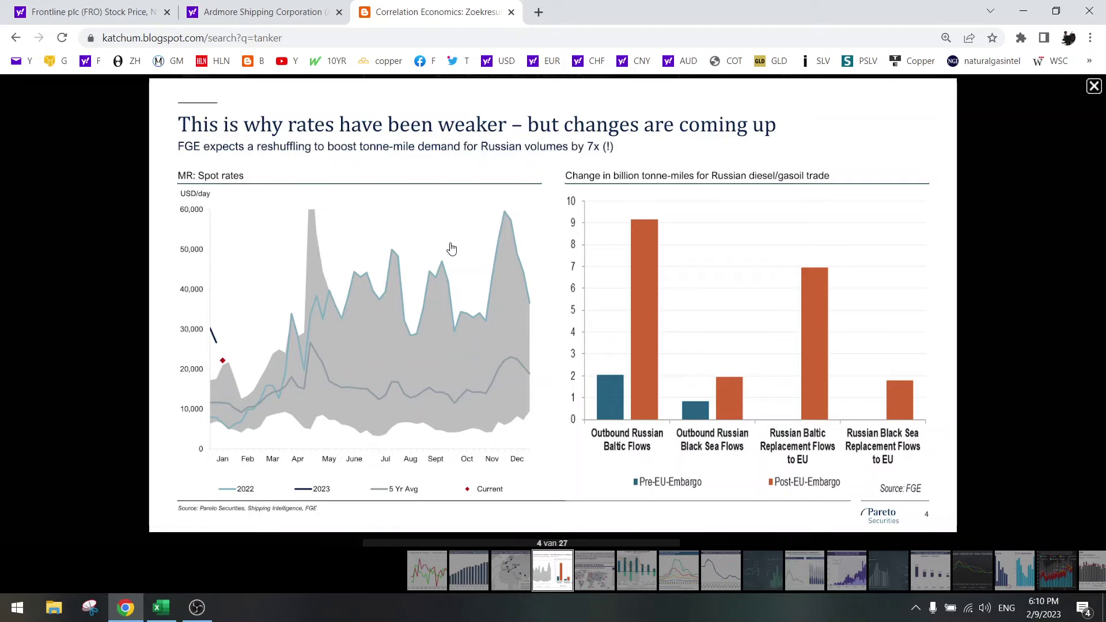
{"action": "left_click", "coordinate": [1021, 165]}
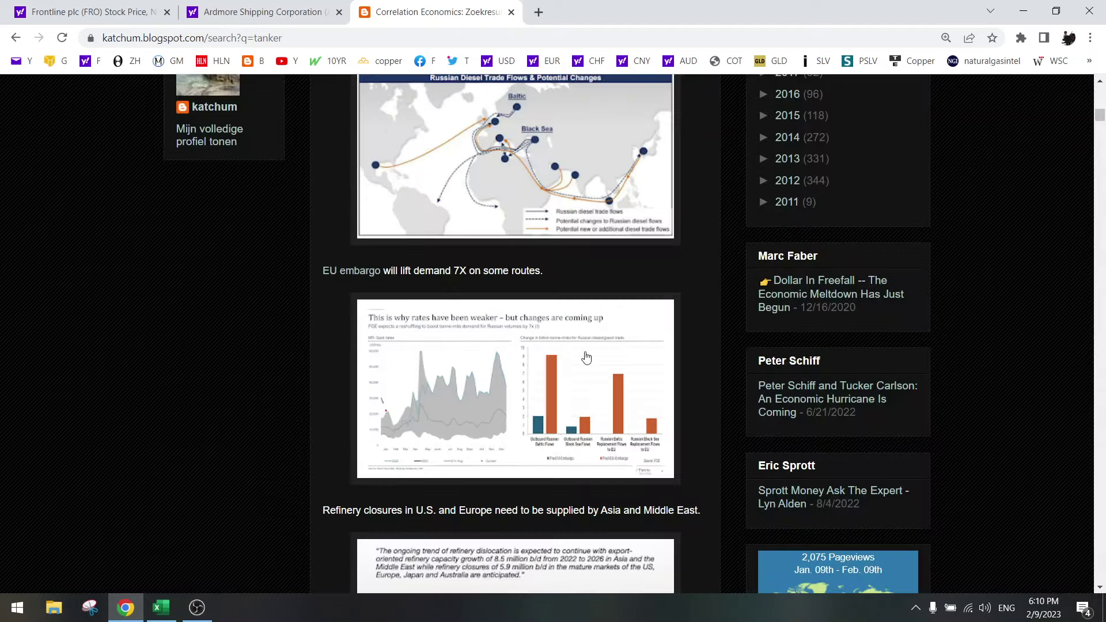
{"action": "scroll", "coordinate": [587, 357], "scroll_direction": "down", "scroll_amount": 5}
{"action": "left_click", "coordinate": [564, 349]}
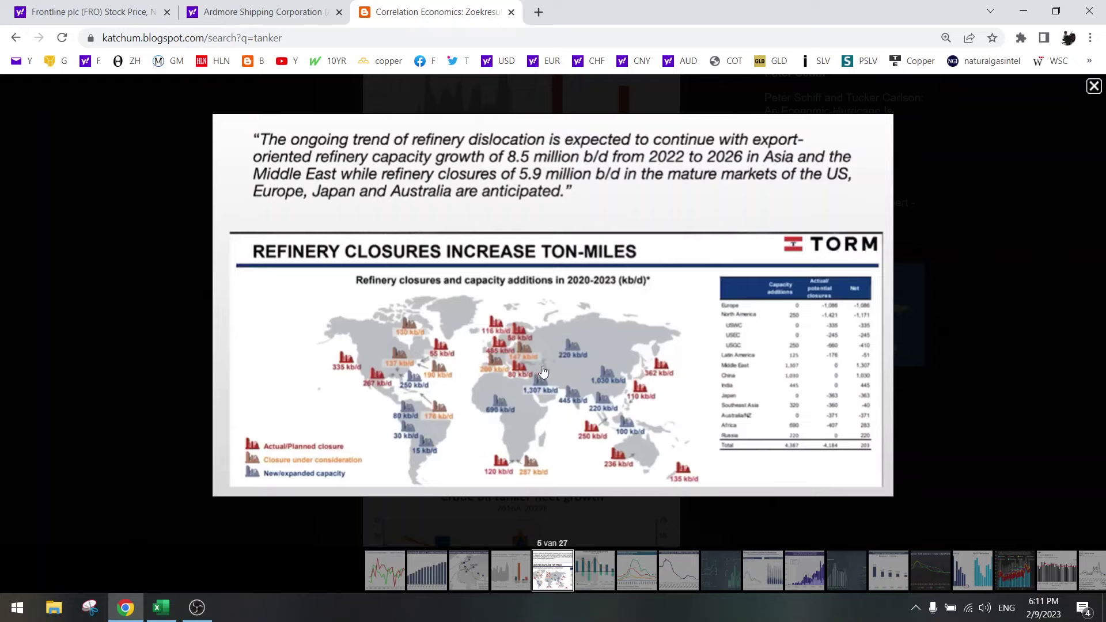
{"action": "left_click", "coordinate": [977, 267]}
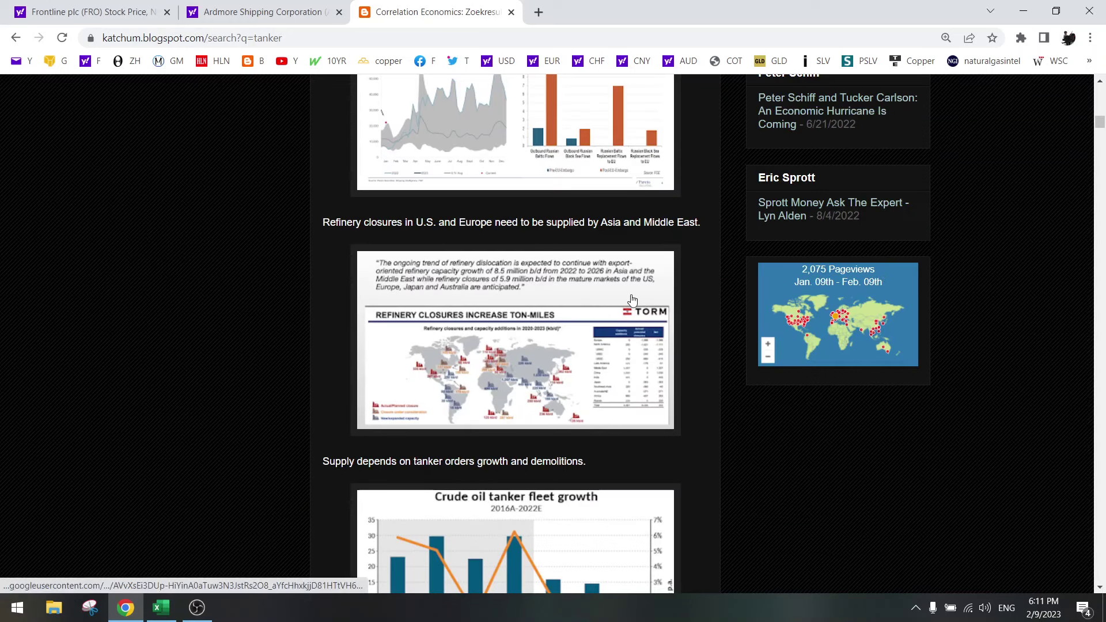
{"action": "scroll", "coordinate": [633, 296], "scroll_direction": "down", "scroll_amount": 4}
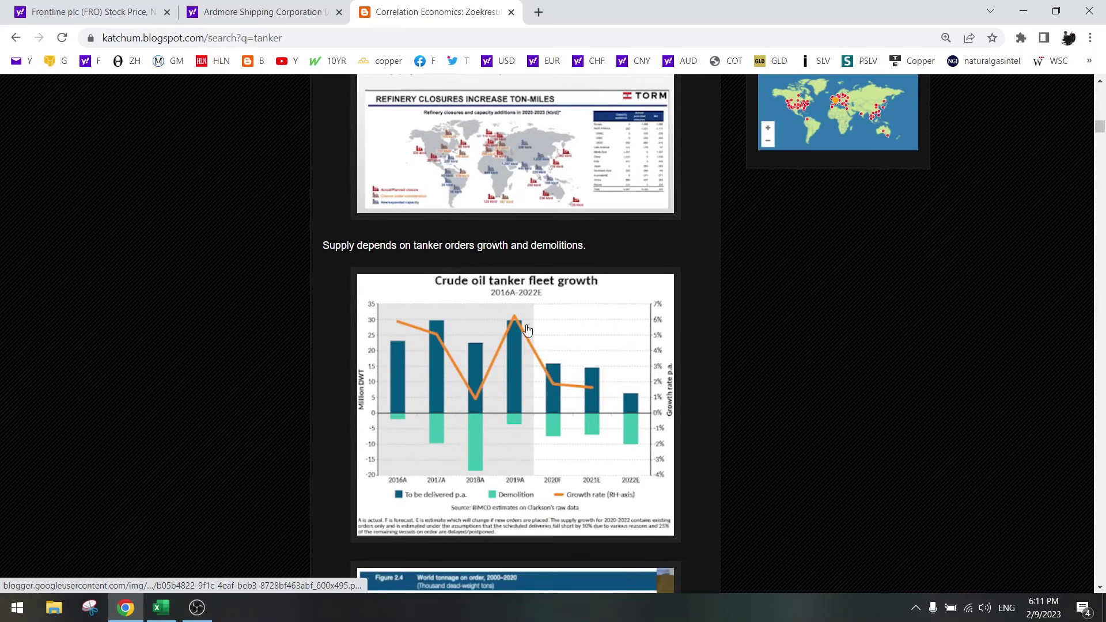
{"action": "left_click", "coordinate": [505, 354]}
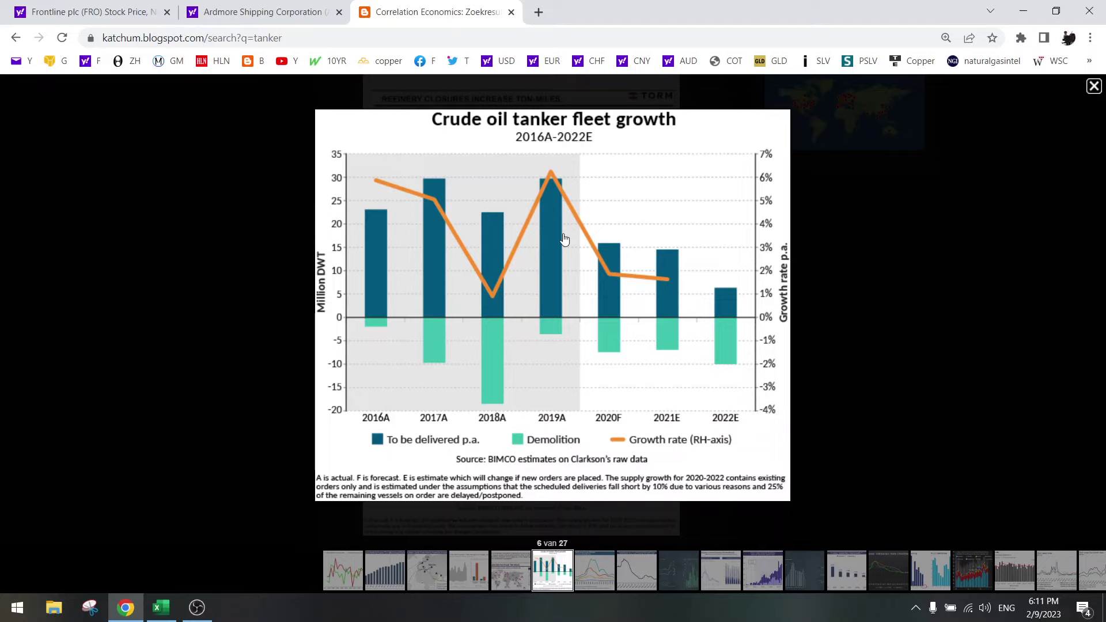
{"action": "left_click", "coordinate": [849, 321]}
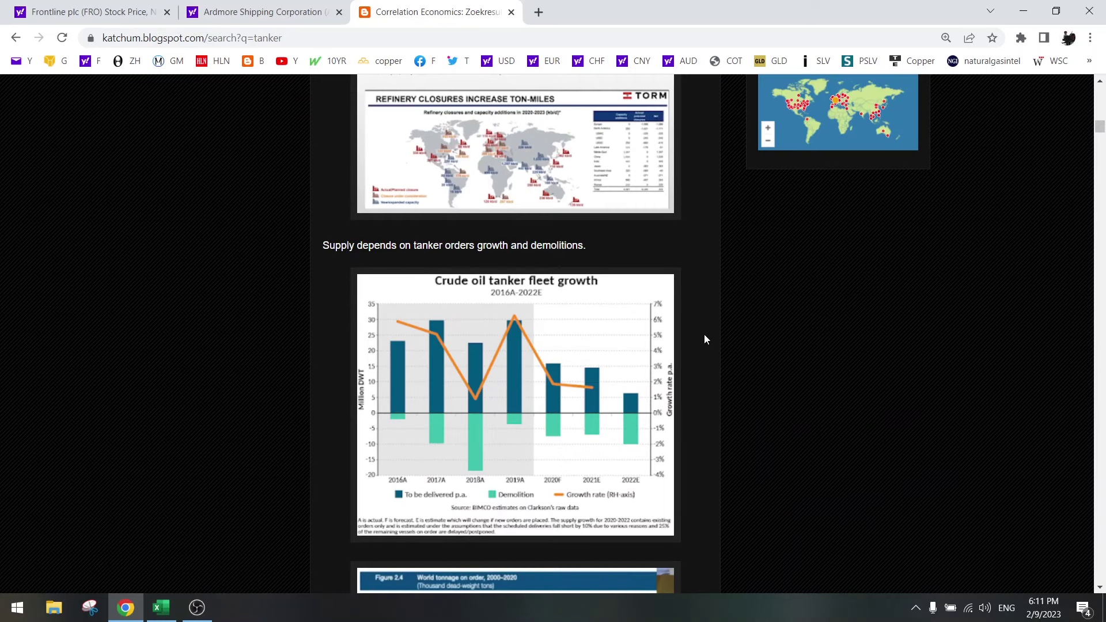
{"action": "scroll", "coordinate": [705, 339], "scroll_direction": "down", "scroll_amount": 6}
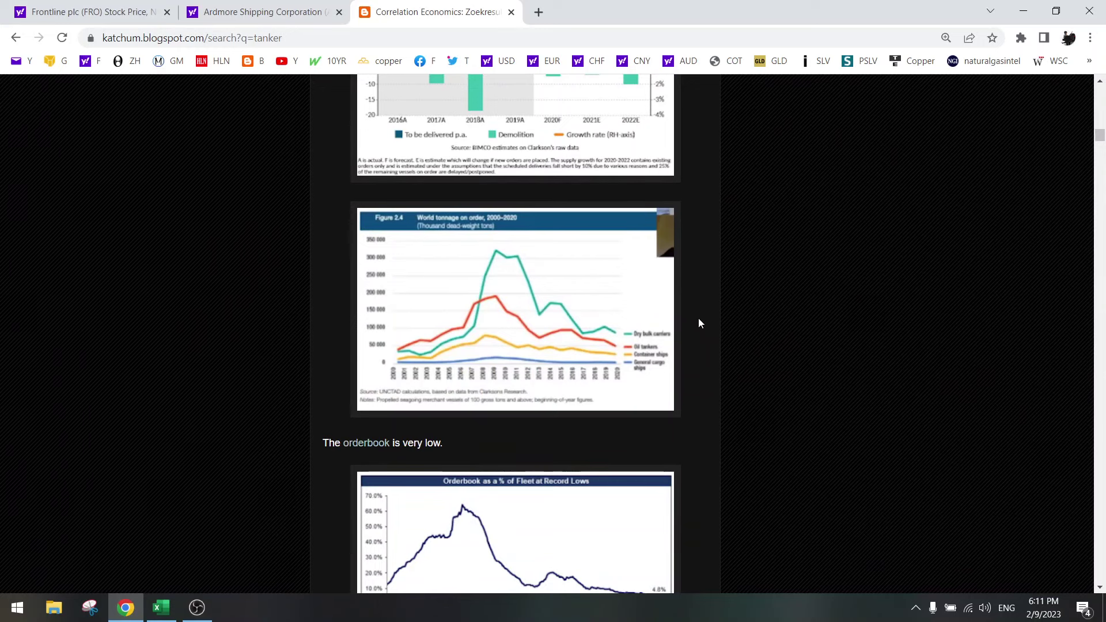
- View the Figure 2.4 tonnage-on-order and orderbook-share-of-fleet charts enlarged
{"action": "left_click", "coordinate": [606, 327]}
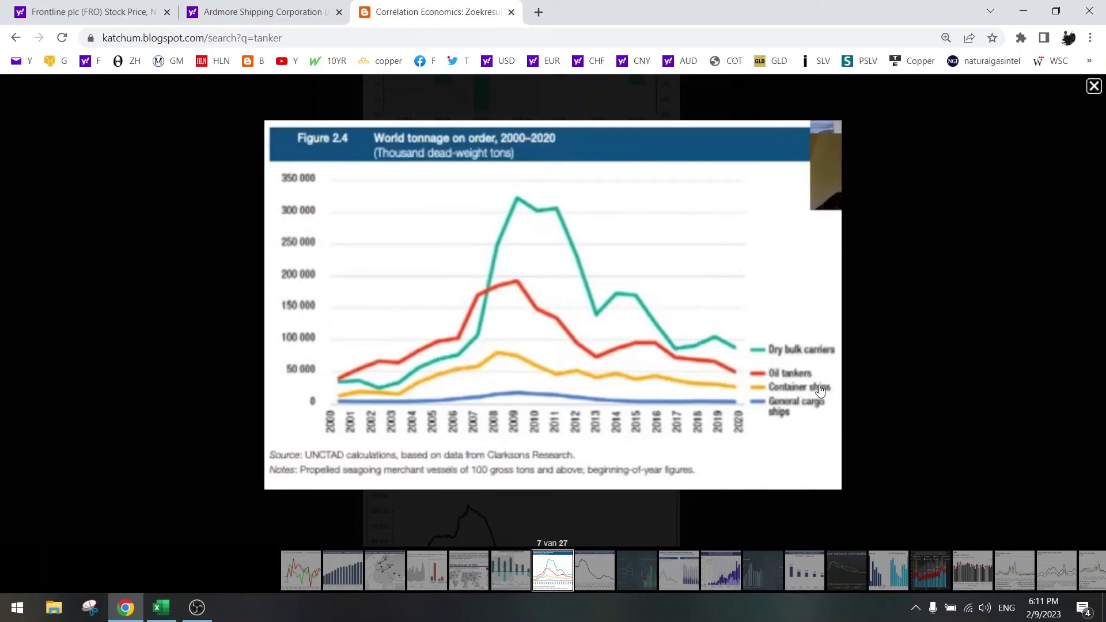
{"action": "left_click", "coordinate": [928, 350]}
{"action": "scroll", "coordinate": [651, 353], "scroll_direction": "down", "scroll_amount": 5}
{"action": "left_click", "coordinate": [509, 274]}
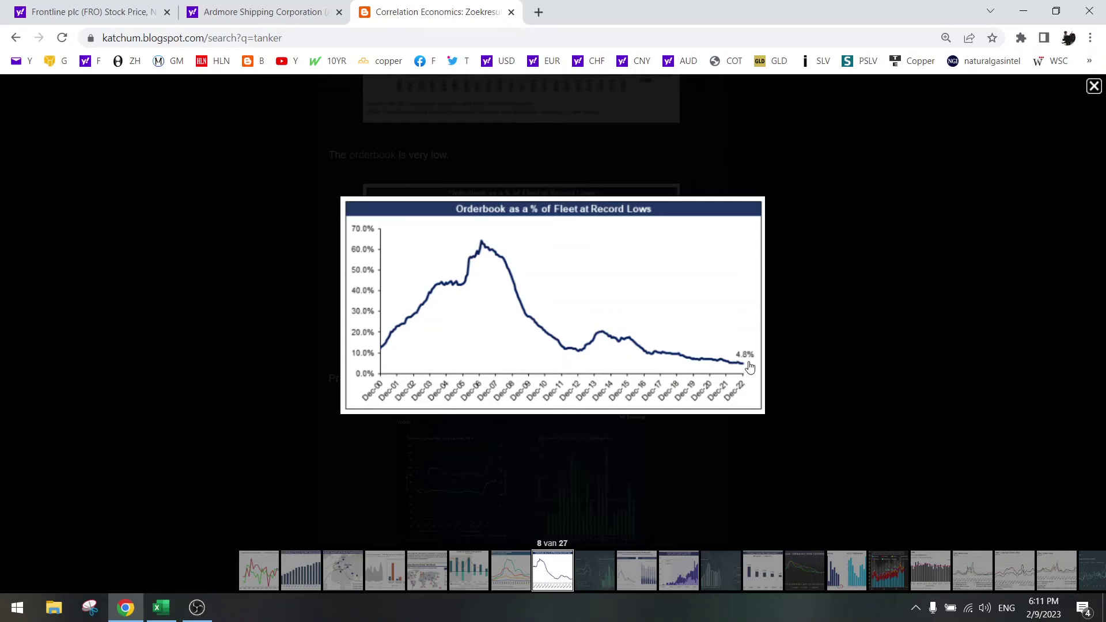
{"action": "left_click", "coordinate": [846, 300]}
- View the Yard Update newbuilding prices image and the Tanker Supply chart enlarged
{"action": "scroll", "coordinate": [669, 300], "scroll_direction": "down", "scroll_amount": 3}
{"action": "left_click", "coordinate": [502, 323]}
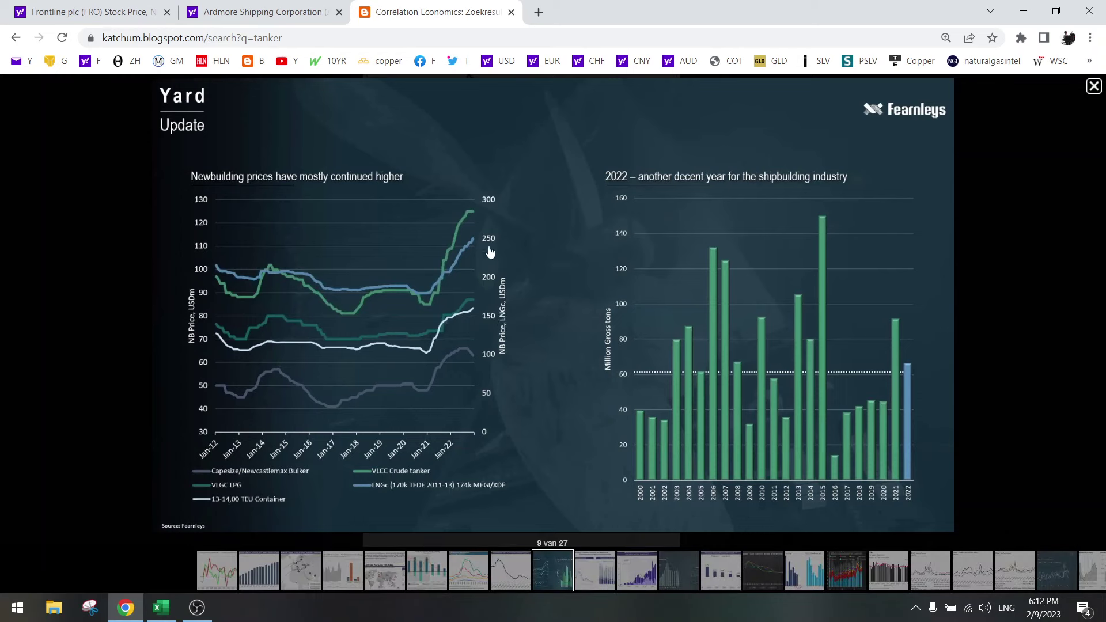
{"action": "left_click", "coordinate": [1000, 200]}
{"action": "scroll", "coordinate": [669, 266], "scroll_direction": "down", "scroll_amount": 4}
{"action": "left_click", "coordinate": [465, 375]}
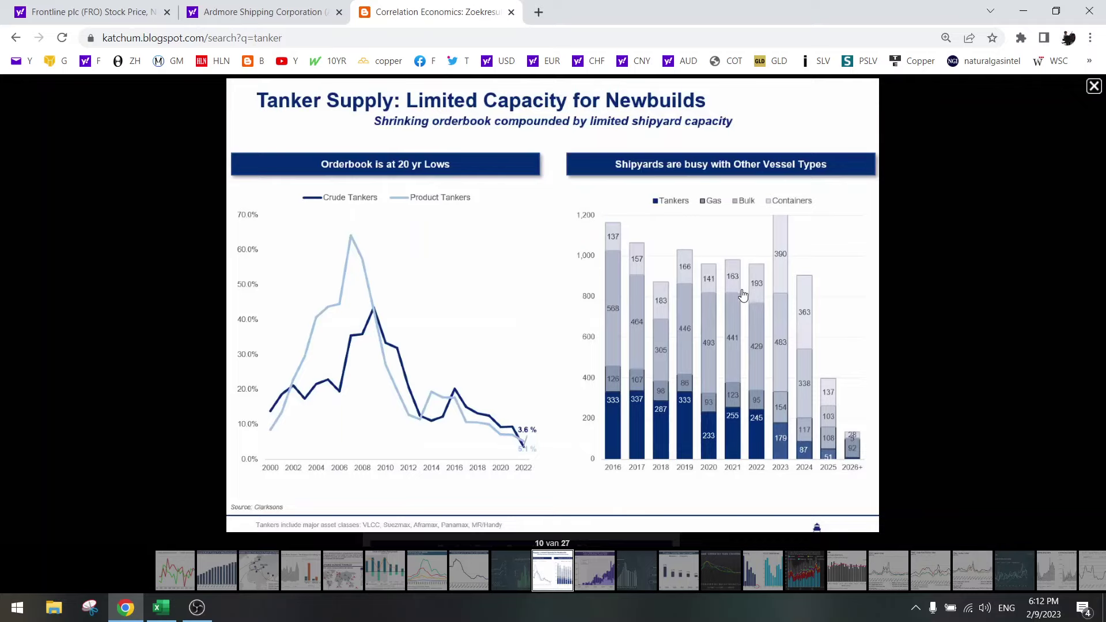
{"action": "left_click", "coordinate": [918, 223]}
- Enlarge the Product Tanker Demolition Candidates chart, then the Yard Update phase-outs chart
{"action": "scroll", "coordinate": [526, 365], "scroll_direction": "down", "scroll_amount": 4}
{"action": "scroll", "coordinate": [541, 368], "scroll_direction": "down", "scroll_amount": 1}
{"action": "left_click", "coordinate": [540, 366]}
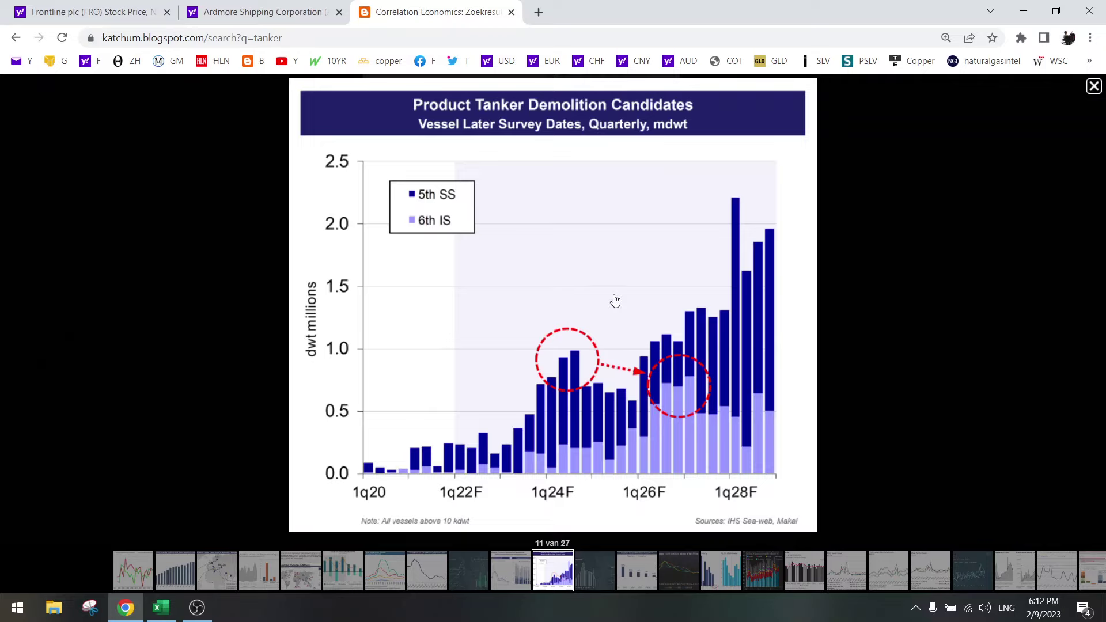
{"action": "left_click", "coordinate": [868, 229]}
{"action": "scroll", "coordinate": [600, 260], "scroll_direction": "down", "scroll_amount": 4}
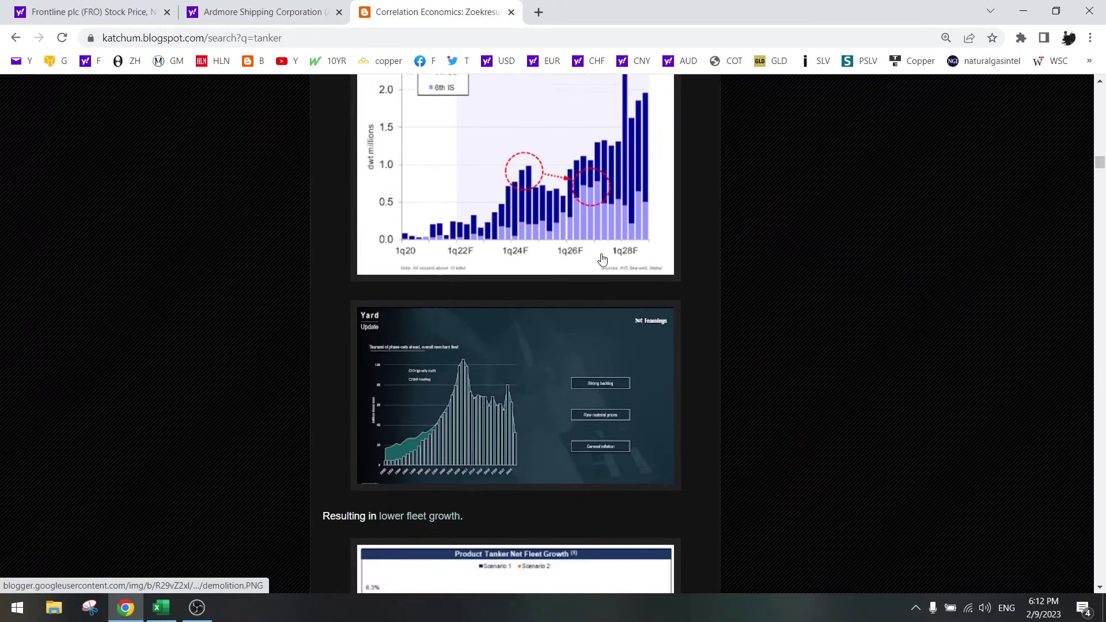
{"action": "left_click", "coordinate": [467, 328]}
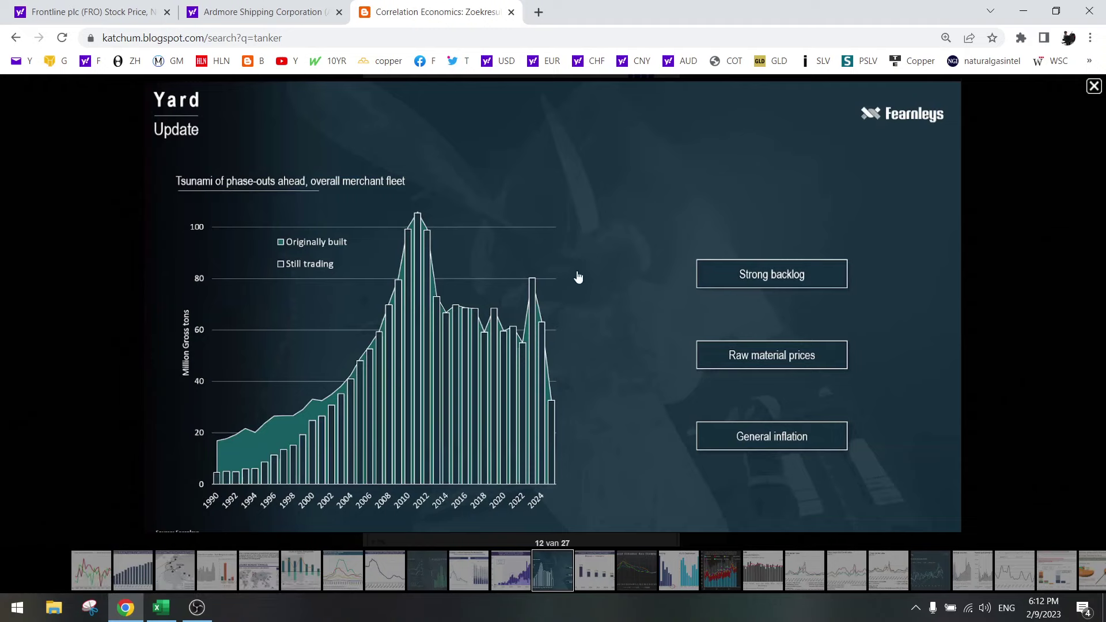
- Close the phase-outs chart and view the Product Tanker Net Fleet Growth chart enlarged
{"action": "left_click", "coordinate": [1093, 88]}
{"action": "scroll", "coordinate": [579, 279], "scroll_direction": "down", "scroll_amount": 4}
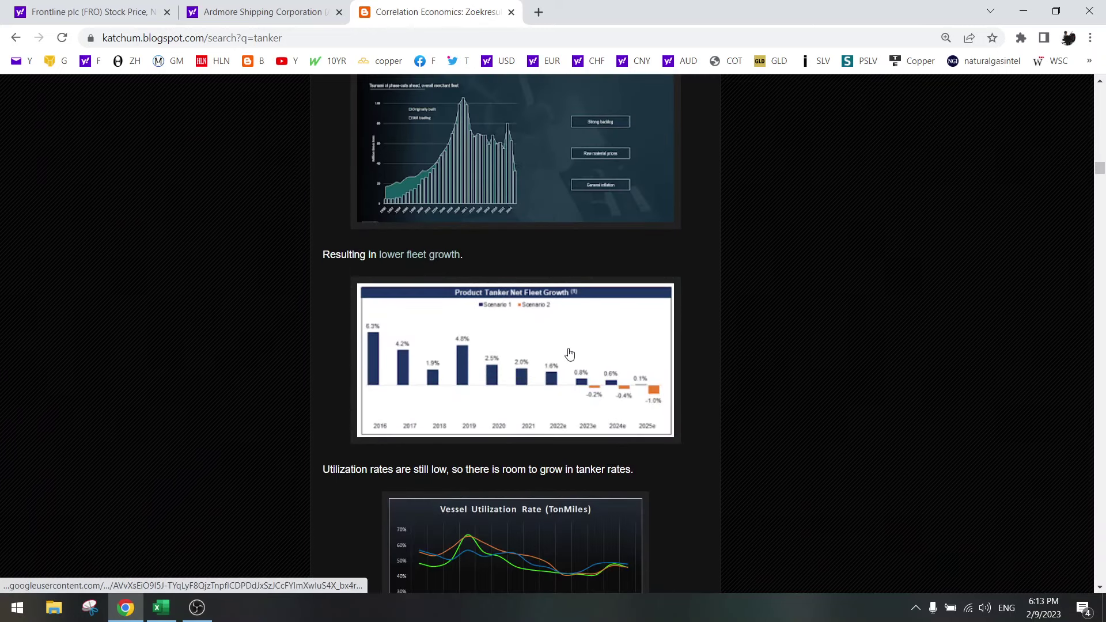
{"action": "left_click", "coordinate": [570, 353]}
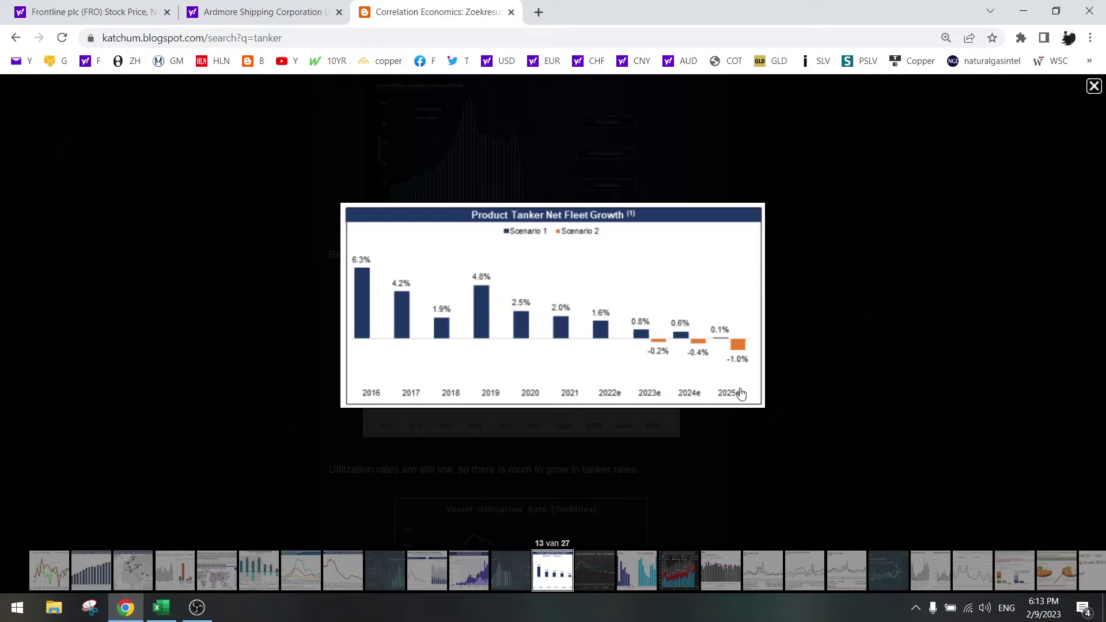
{"action": "left_click", "coordinate": [862, 246]}
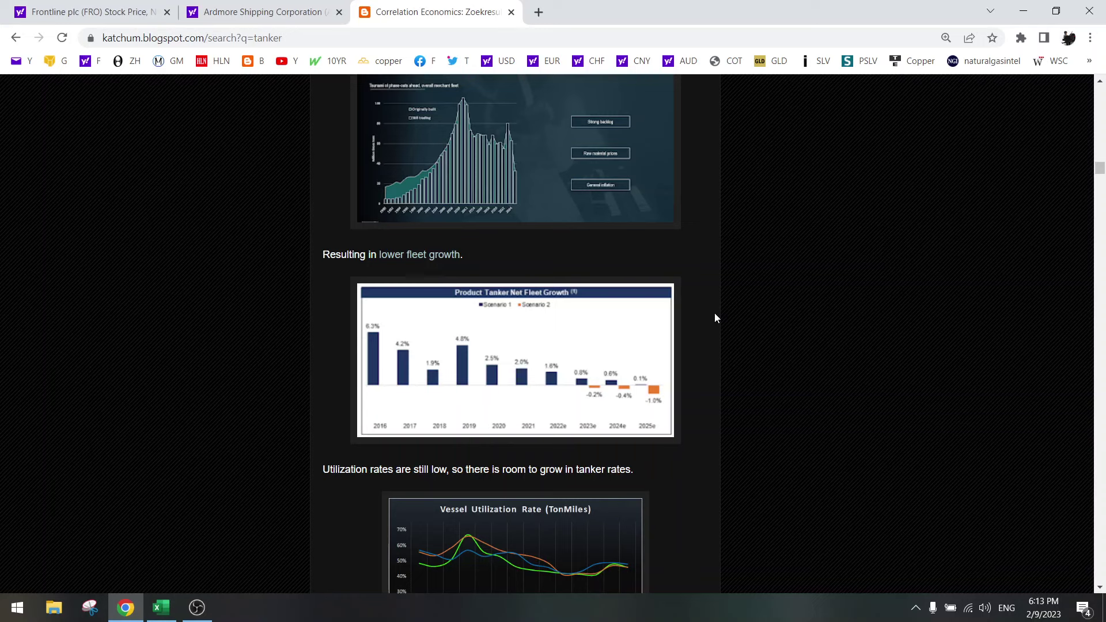
- Enlarge the Vessel Utilization Rate chart, then the VLCC contracting and deliveries chart
{"action": "scroll", "coordinate": [715, 316], "scroll_direction": "down", "scroll_amount": 3}
{"action": "left_click", "coordinate": [530, 340]}
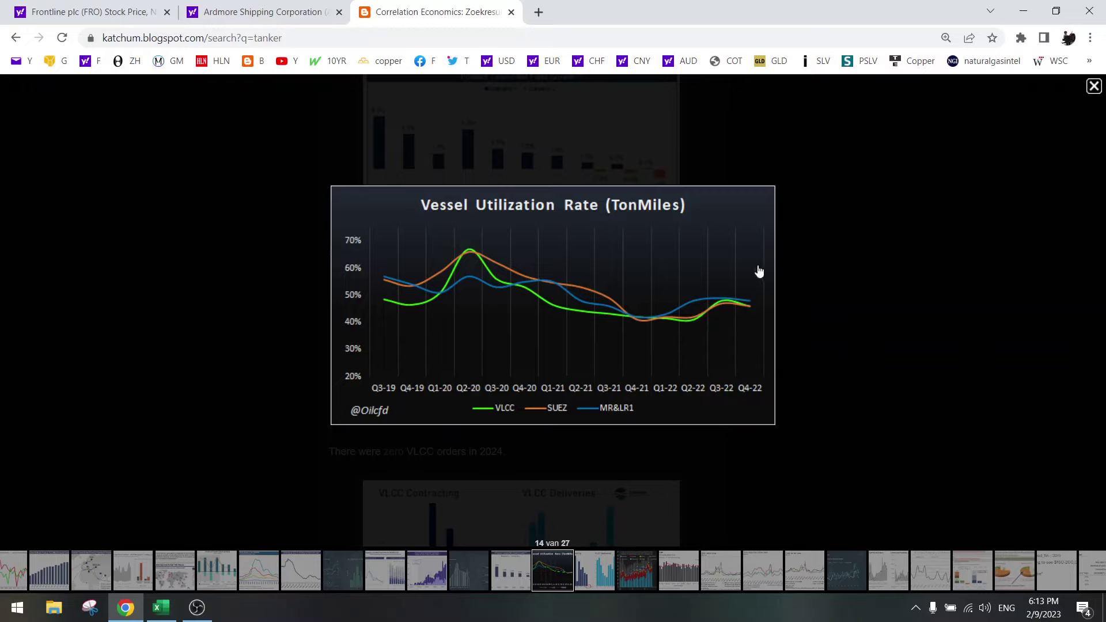
{"action": "left_click", "coordinate": [850, 248]}
{"action": "scroll", "coordinate": [711, 253], "scroll_direction": "down", "scroll_amount": 6}
{"action": "left_click", "coordinate": [504, 291]}
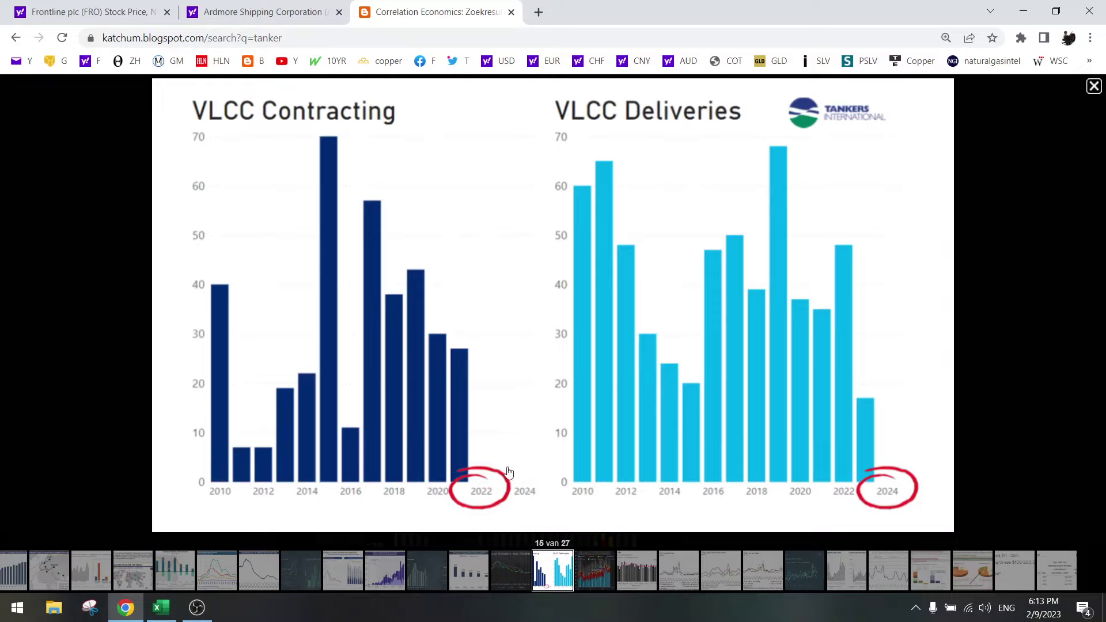
- Close the VLCC chart, scroll down, and view the Oil Tankers rates chart enlarged
{"action": "left_click", "coordinate": [922, 263]}
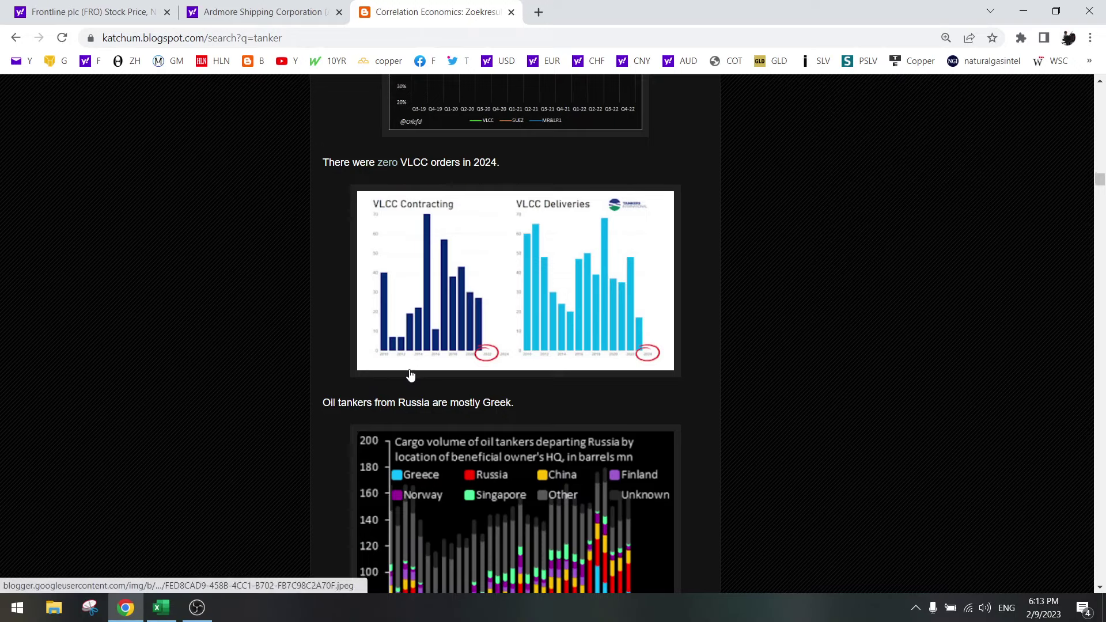
{"action": "scroll", "coordinate": [413, 376], "scroll_direction": "down", "scroll_amount": 3}
{"action": "scroll", "coordinate": [532, 366], "scroll_direction": "down", "scroll_amount": 4}
{"action": "scroll", "coordinate": [533, 366], "scroll_direction": "down", "scroll_amount": 6}
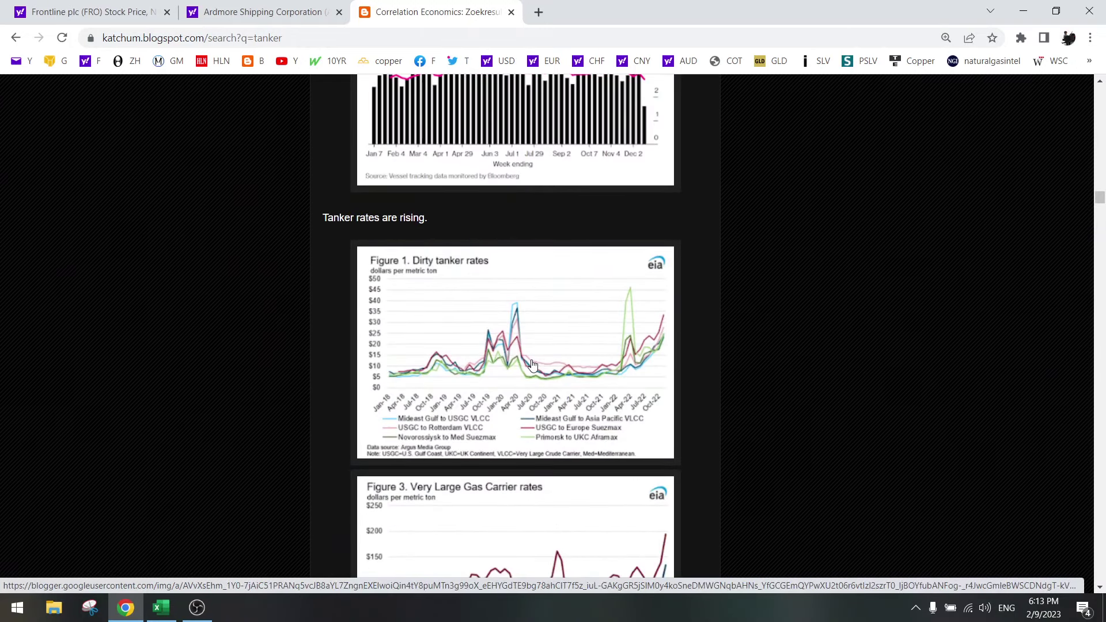
{"action": "scroll", "coordinate": [534, 339], "scroll_direction": "down", "scroll_amount": 5}
{"action": "scroll", "coordinate": [534, 339], "scroll_direction": "down", "scroll_amount": 4}
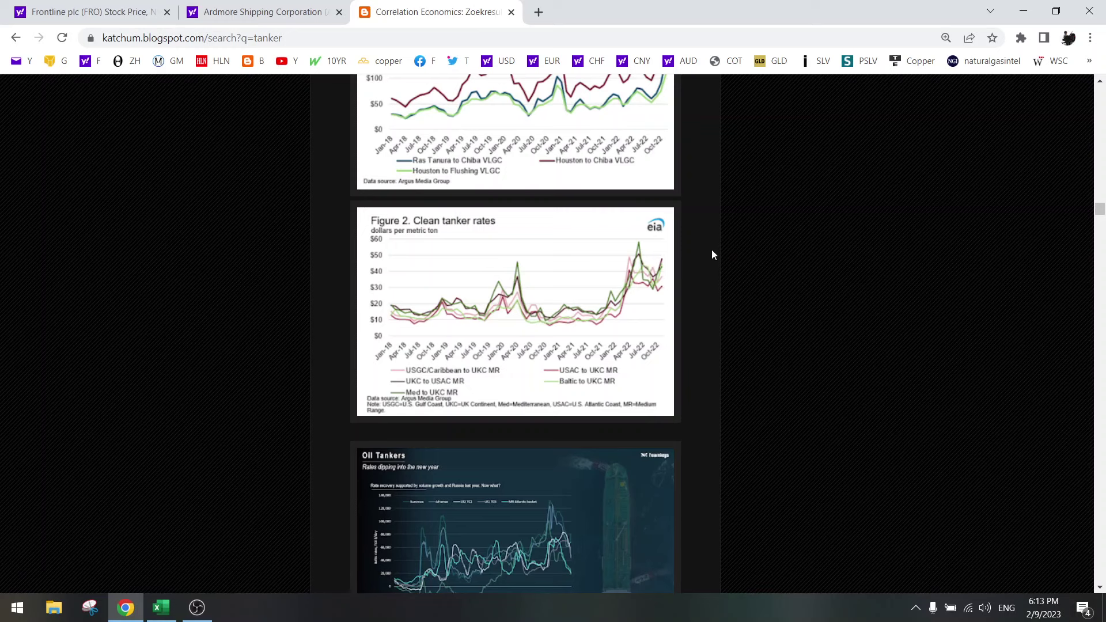
{"action": "scroll", "coordinate": [459, 280], "scroll_direction": "down", "scroll_amount": 3}
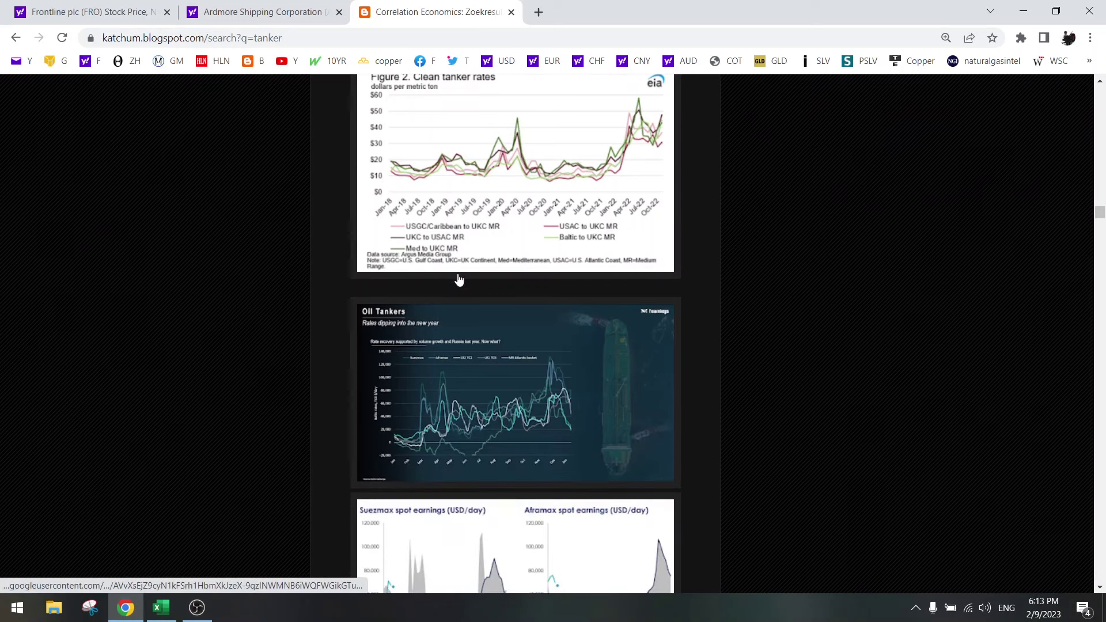
{"action": "left_click", "coordinate": [457, 354]}
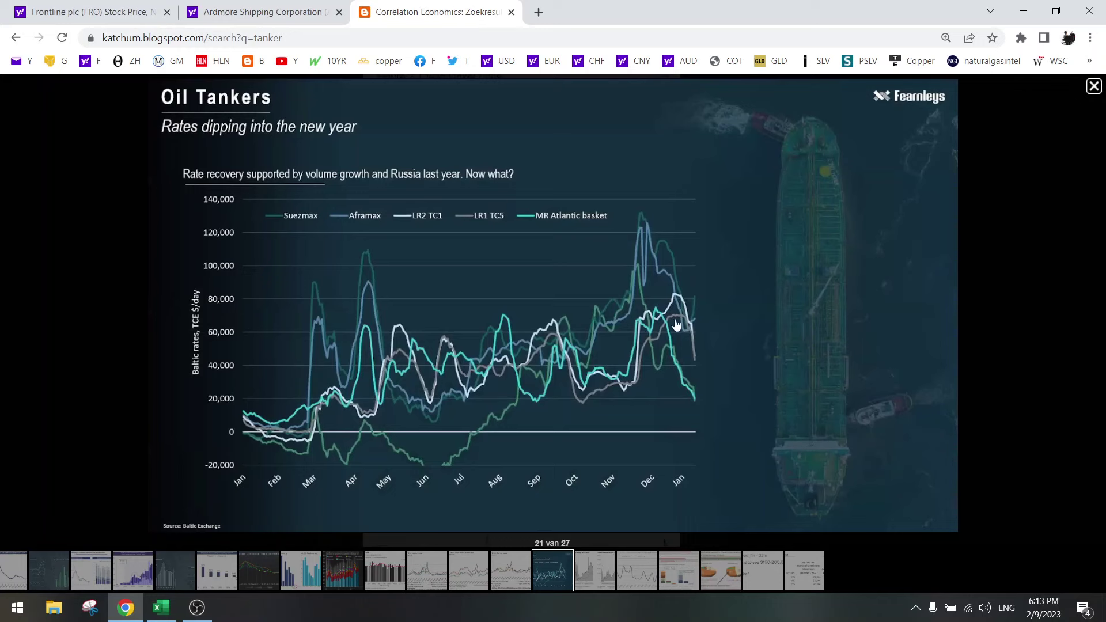
{"action": "left_click", "coordinate": [1091, 94]}
- View the Suezmax/Aframax spot earnings and VLCC spot rates forecast charts enlarged
{"action": "scroll", "coordinate": [548, 335], "scroll_direction": "down", "scroll_amount": 5}
{"action": "left_click", "coordinate": [548, 336]}
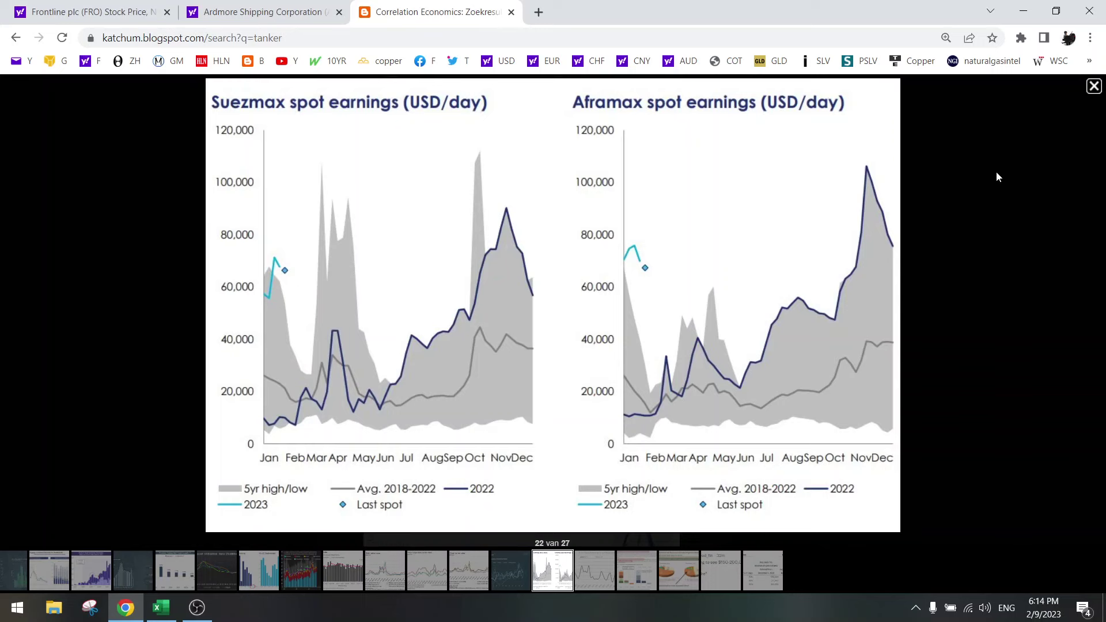
{"action": "left_click", "coordinate": [1085, 98]}
{"action": "scroll", "coordinate": [558, 277], "scroll_direction": "down", "scroll_amount": 2}
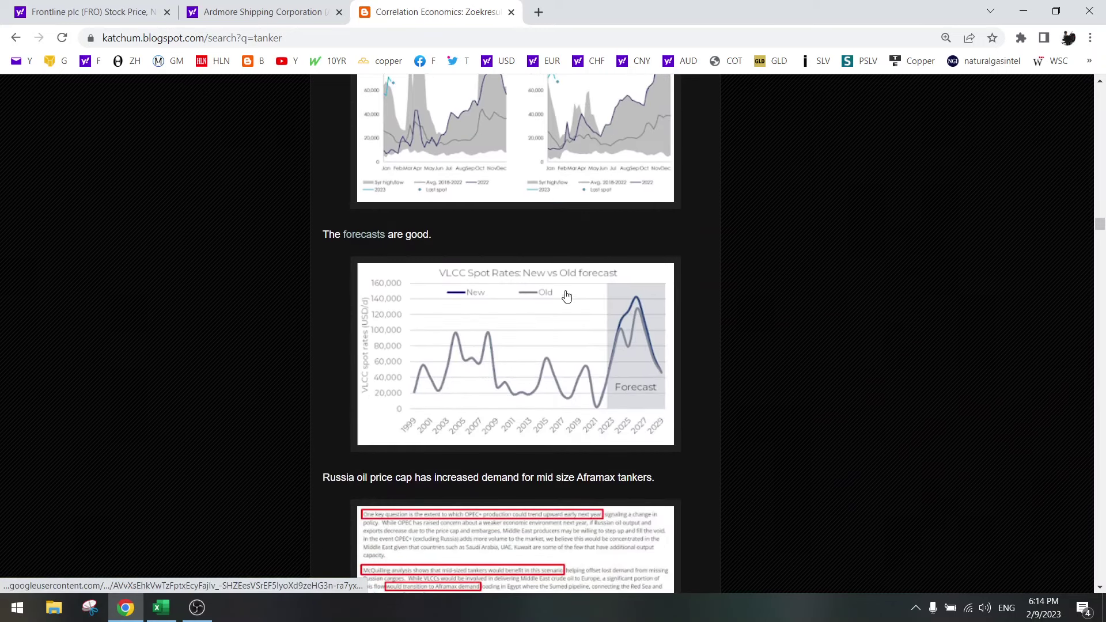
{"action": "left_click", "coordinate": [539, 342]}
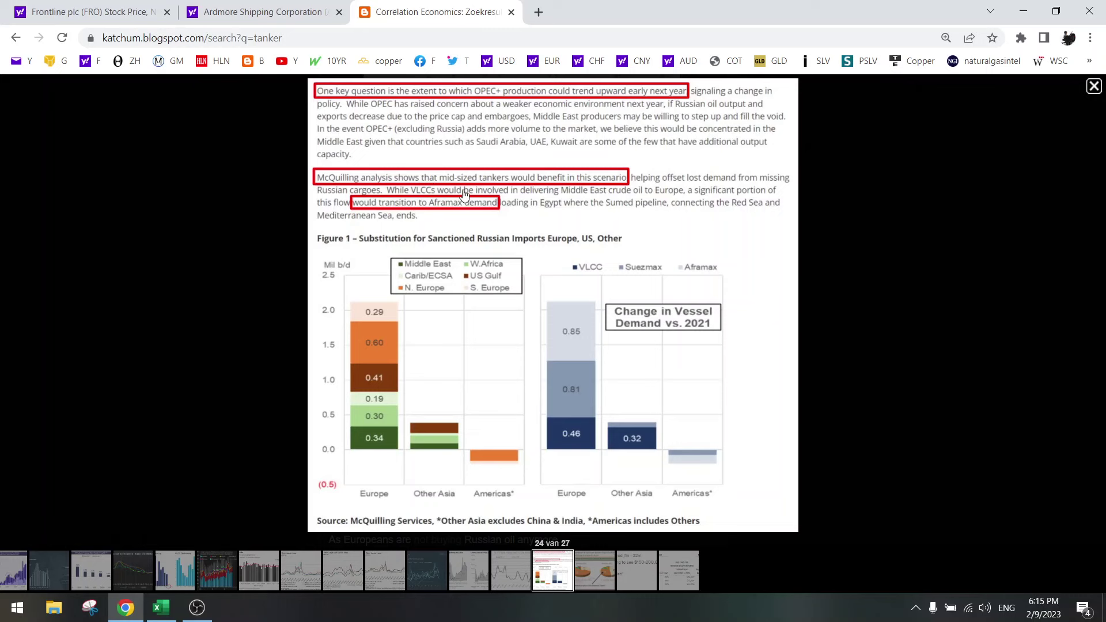
{"action": "left_click", "coordinate": [872, 245]}
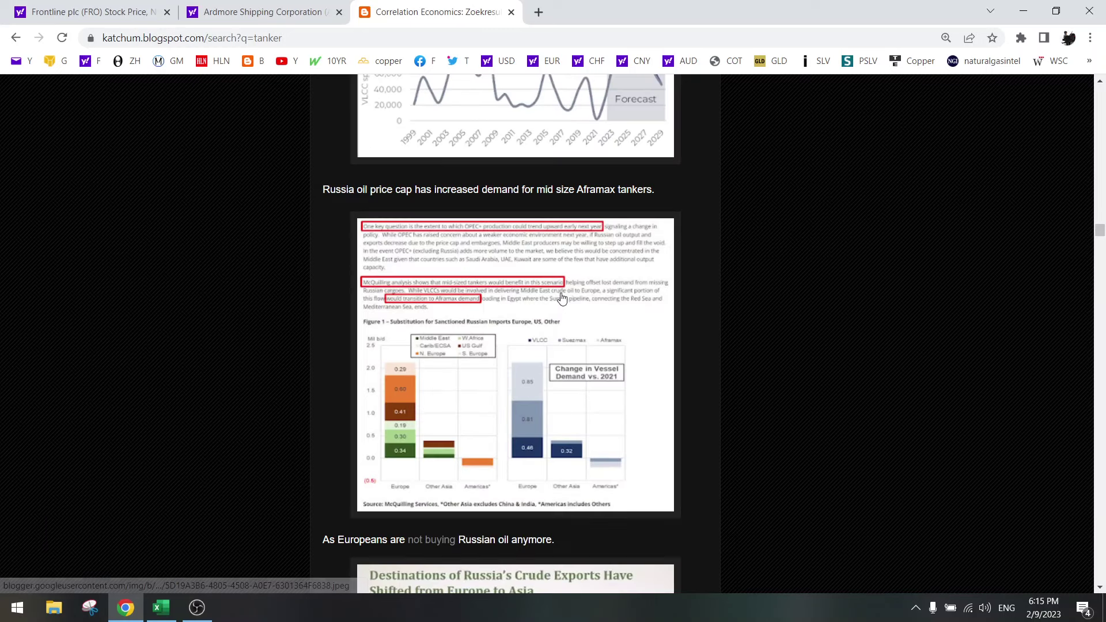
- View the Russian crude exports pie charts enlarged, then close them
{"action": "scroll", "coordinate": [550, 342], "scroll_direction": "down", "scroll_amount": 5}
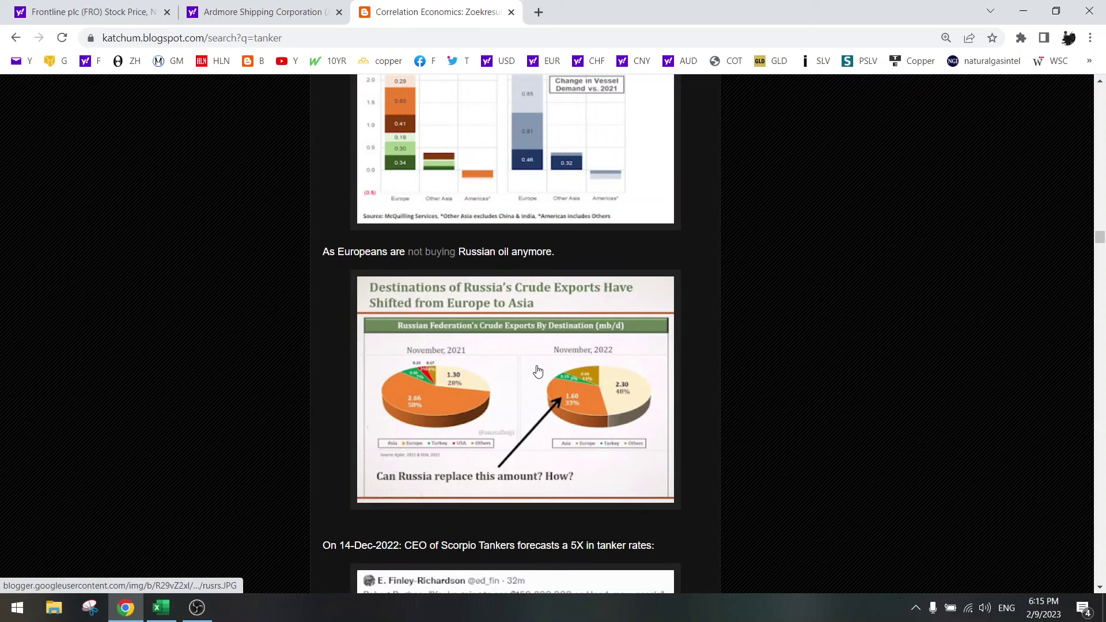
{"action": "left_click", "coordinate": [538, 370]}
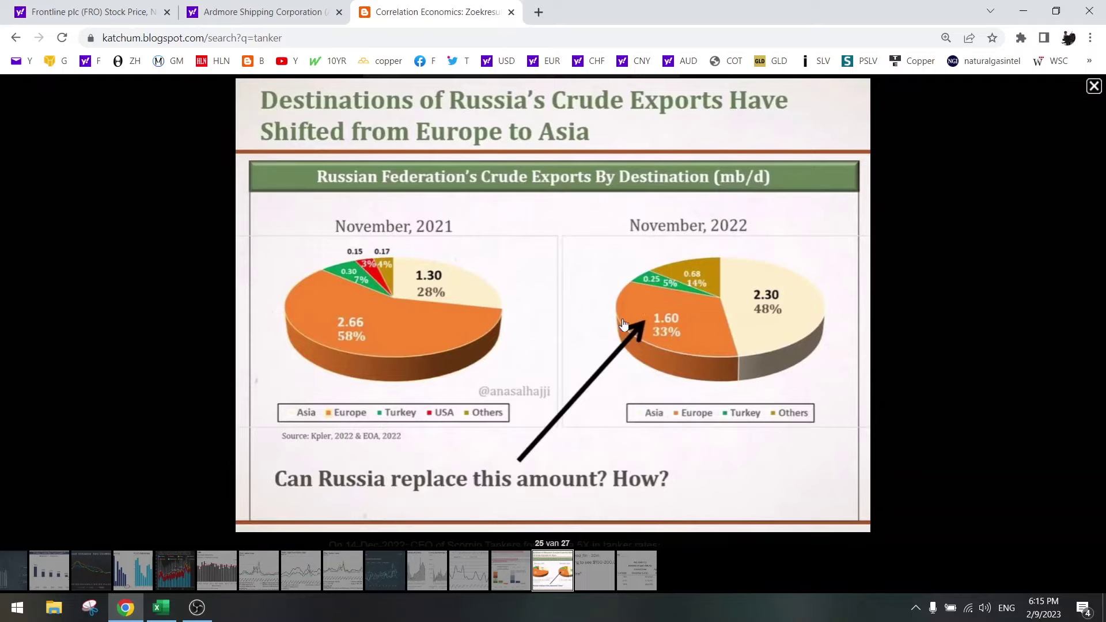
{"action": "left_click", "coordinate": [907, 232]}
- View the Scorpio Tankers tweet and the revenue table with circled $45,000 enlarged
{"action": "scroll", "coordinate": [496, 288], "scroll_direction": "down", "scroll_amount": 6}
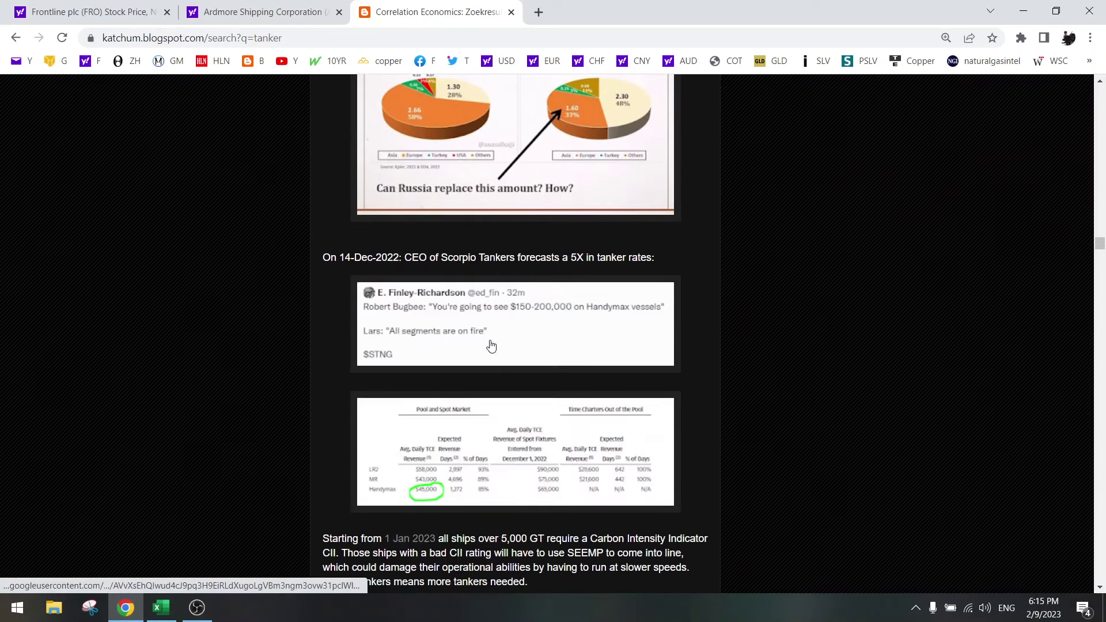
{"action": "left_click", "coordinate": [491, 280]}
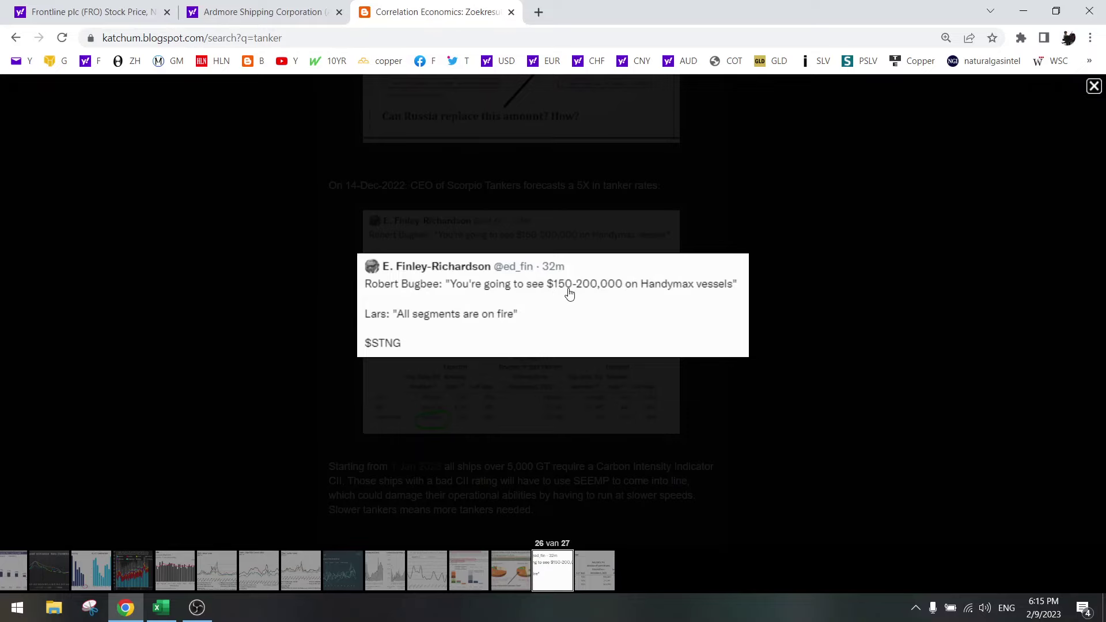
{"action": "left_click", "coordinate": [847, 260]}
{"action": "left_click", "coordinate": [495, 382]}
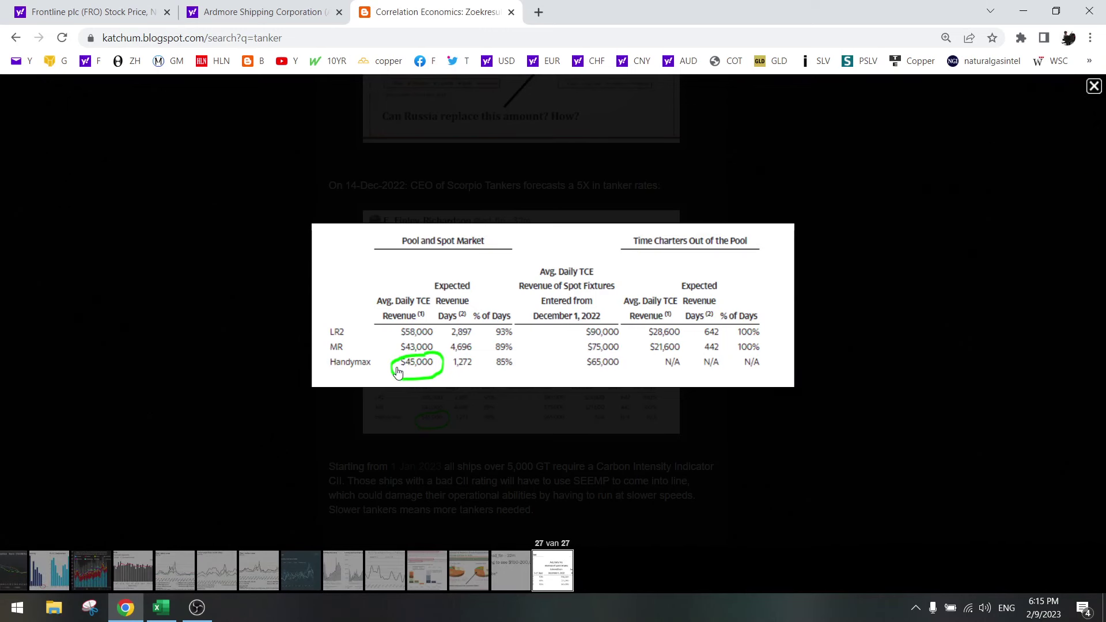
{"action": "left_click", "coordinate": [864, 213]}
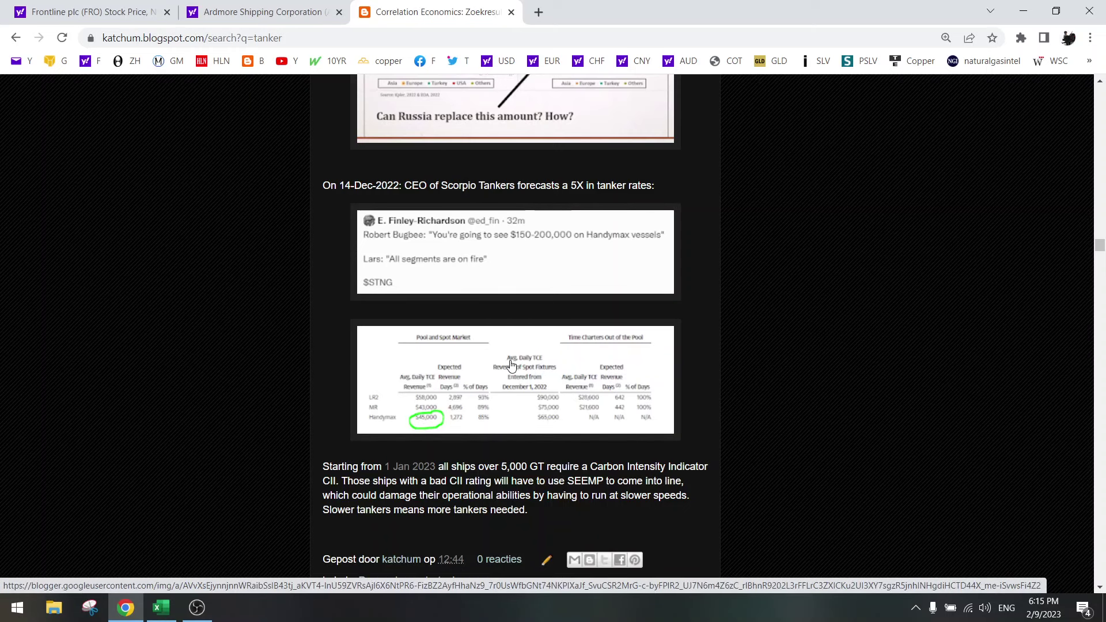
{"action": "left_click", "coordinate": [428, 391]}
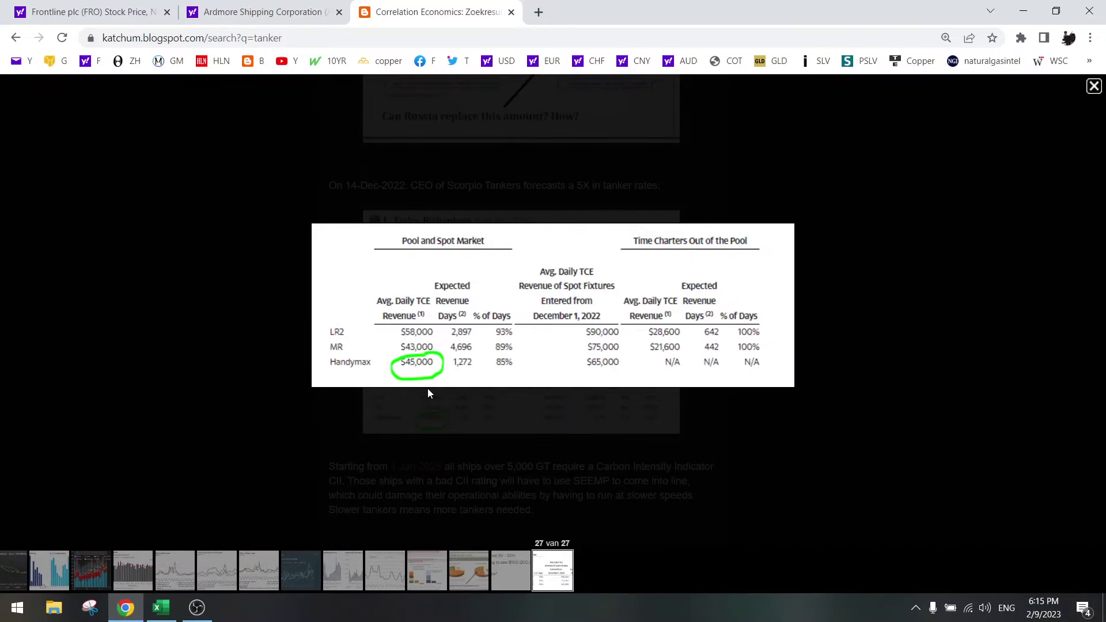
{"action": "left_click", "coordinate": [815, 272]}
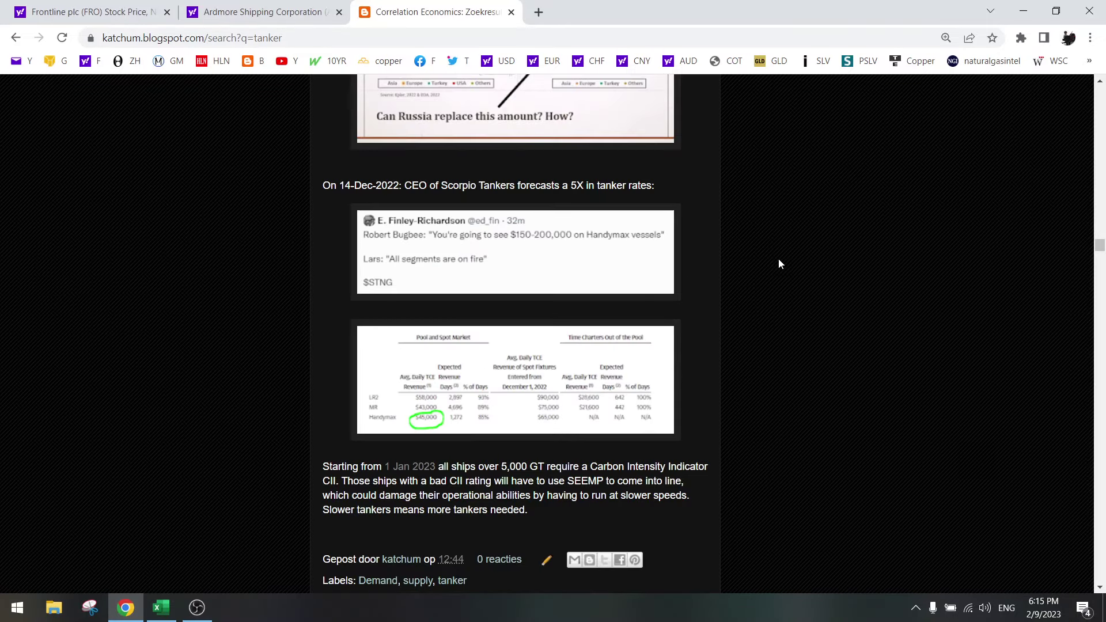
- Re-check the tweet, then highlight the 'Starting from 1 Jan 2023' CII paragraph
{"action": "left_click", "coordinate": [557, 256]}
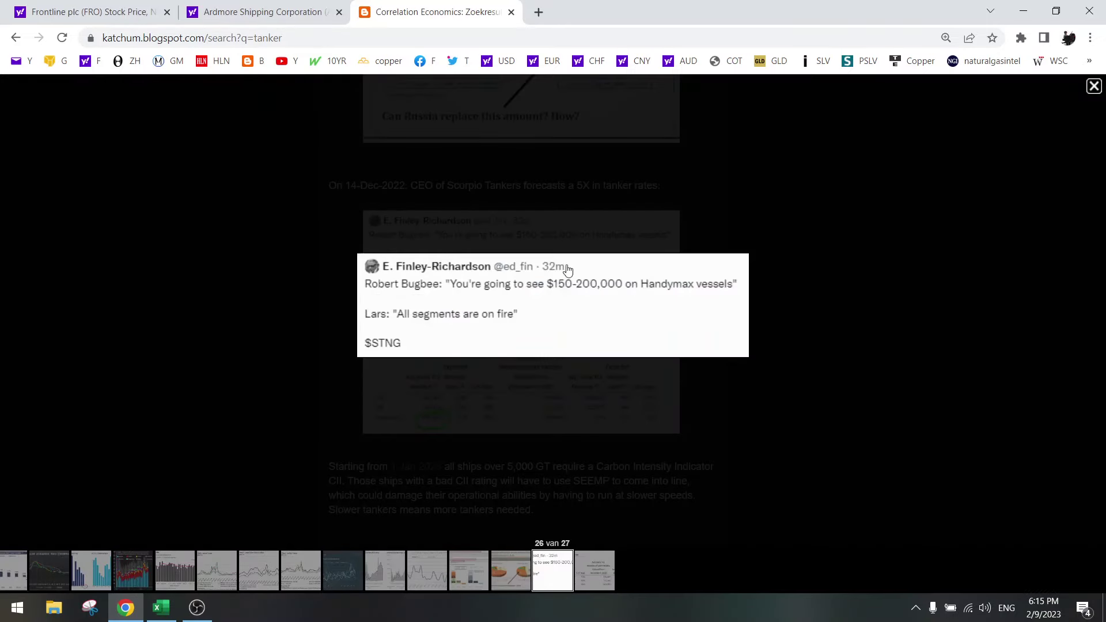
{"action": "left_click", "coordinate": [846, 265]}
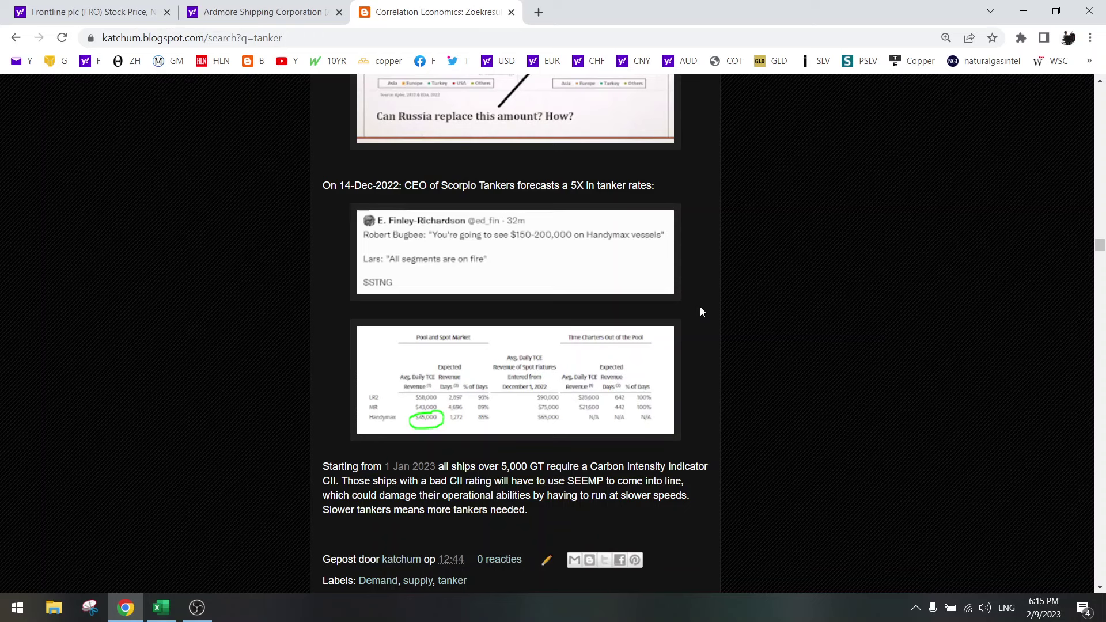
{"action": "left_click_drag", "start_coordinate": [323, 466], "coordinate": [537, 509]}
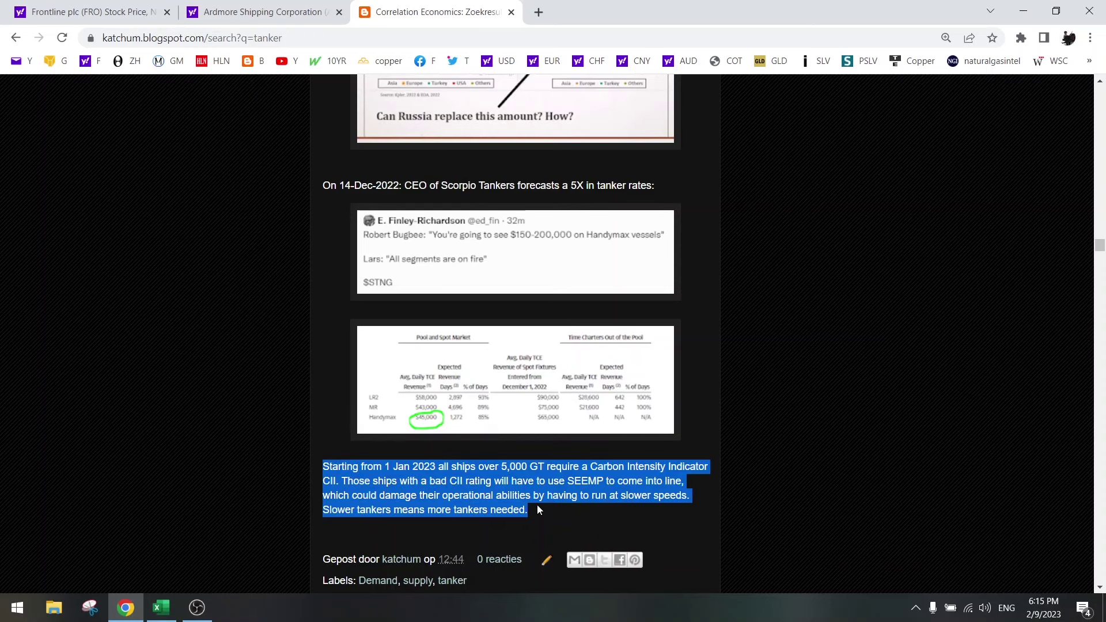
- Highlight the phrases 'Carbon Intensity Indicator CII' and 'run at slower speeds'
{"action": "left_click", "coordinate": [451, 481]}
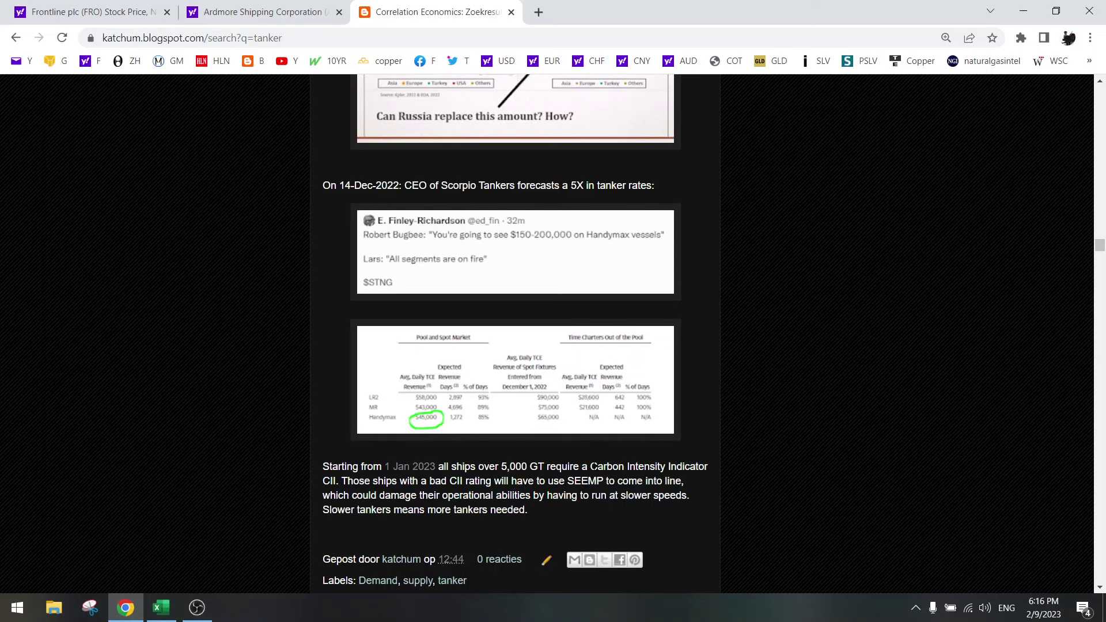
{"action": "left_click_drag", "start_coordinate": [592, 467], "coordinate": [341, 482]}
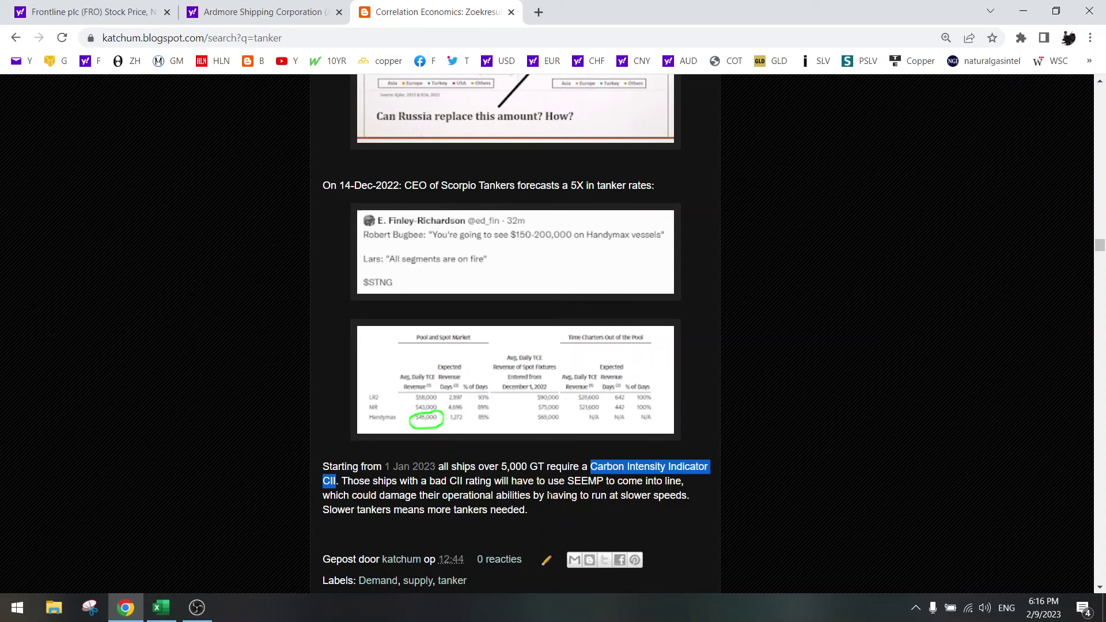
{"action": "left_click_drag", "start_coordinate": [592, 495], "coordinate": [687, 496]}
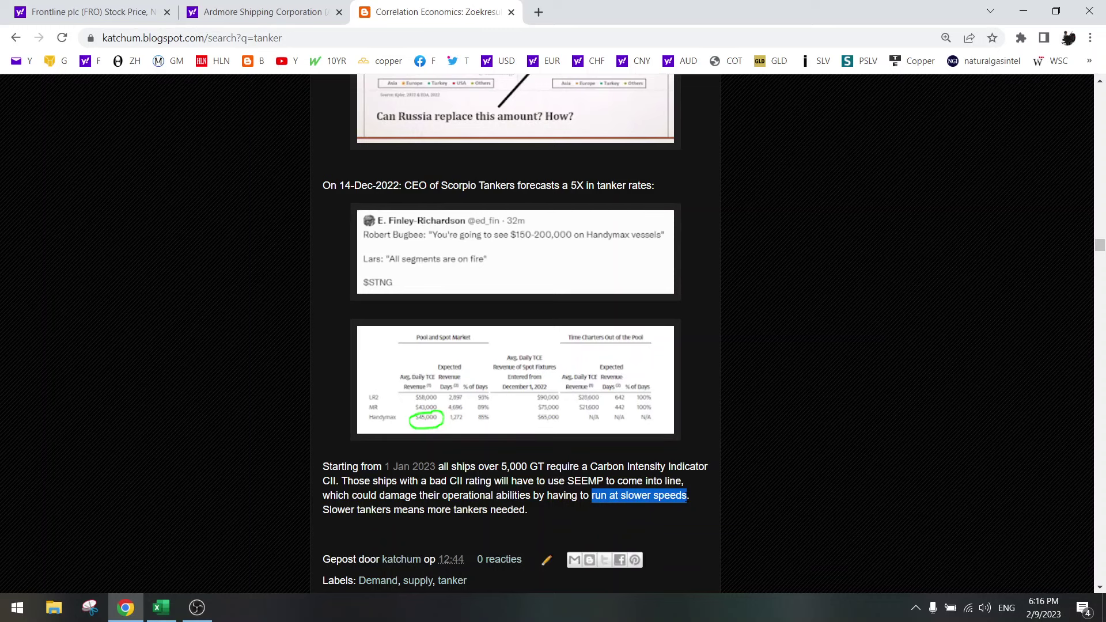
{"action": "left_click", "coordinate": [697, 467]}
- Go back to Yahoo Finance via the Ardmore page to the Frontline (FRO) quote
{"action": "scroll", "coordinate": [696, 448], "scroll_direction": "up", "scroll_amount": 7}
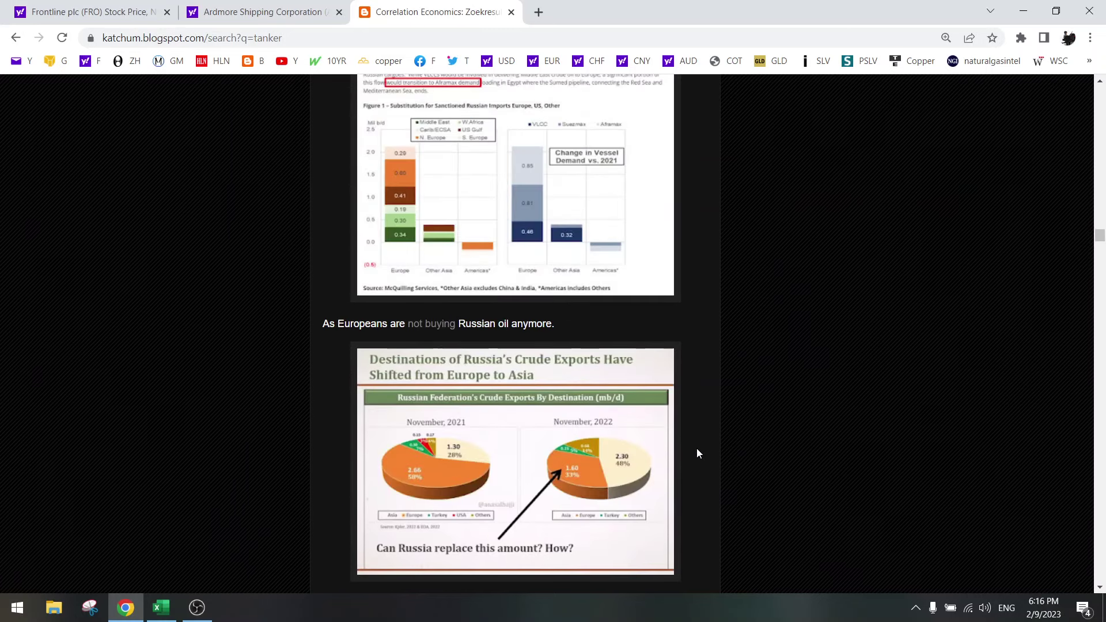
{"action": "left_click", "coordinate": [236, 4]}
{"action": "left_click", "coordinate": [118, 5]}
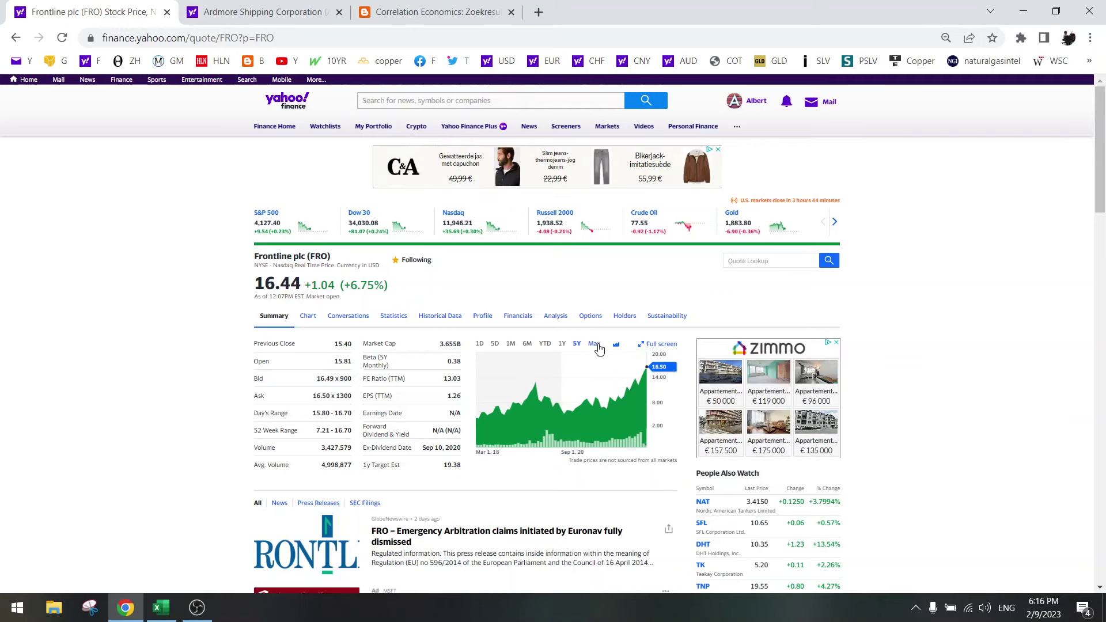
- Show Frontline's Max price history, then return to the Correlation Economics post
{"action": "left_click", "coordinate": [596, 345]}
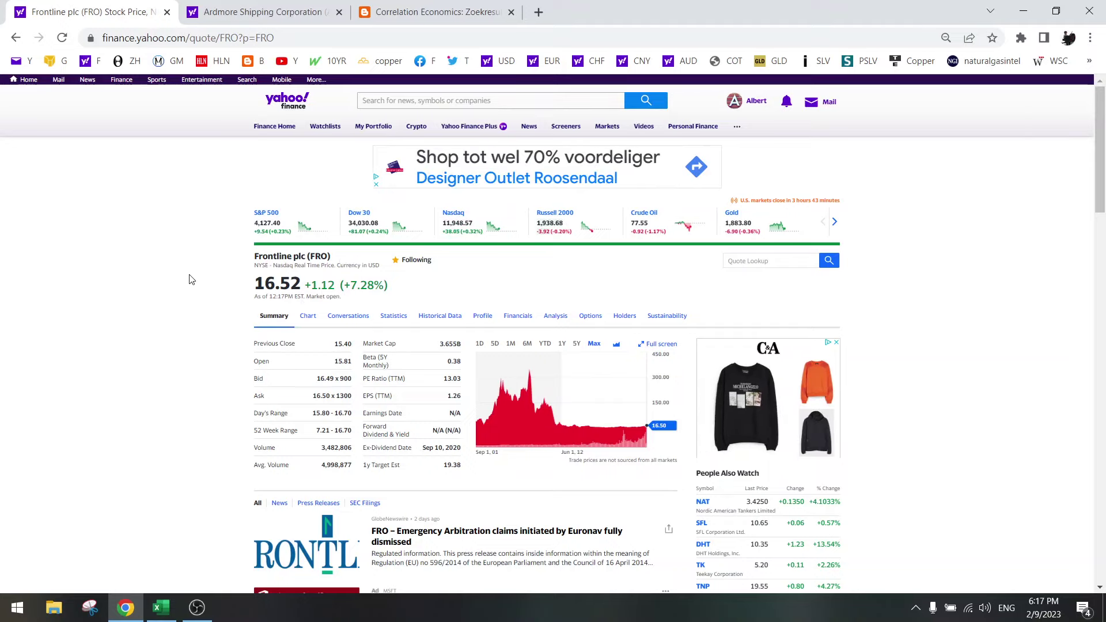
{"action": "left_click", "coordinate": [461, 5]}
{"action": "scroll", "coordinate": [592, 326], "scroll_direction": "up", "scroll_amount": 15}
{"action": "scroll", "coordinate": [592, 326], "scroll_direction": "down", "scroll_amount": 4}
- Enlarge the VLCC spot rates forecast, then switch to the Miners workbook and select C9
{"action": "left_click", "coordinate": [567, 445]}
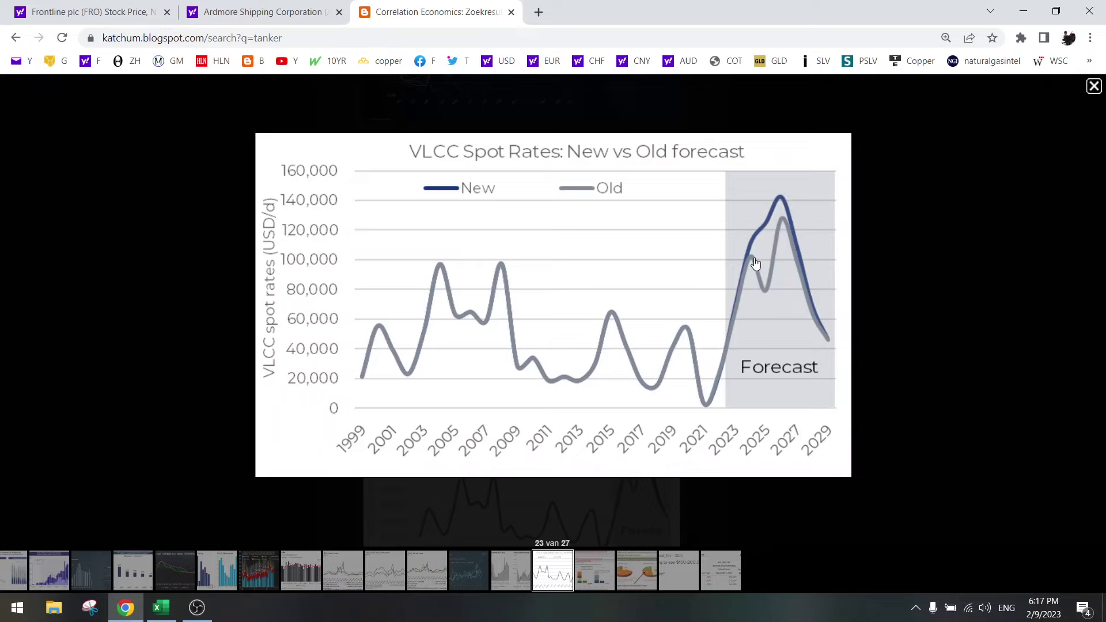
{"action": "left_click", "coordinate": [1094, 87]}
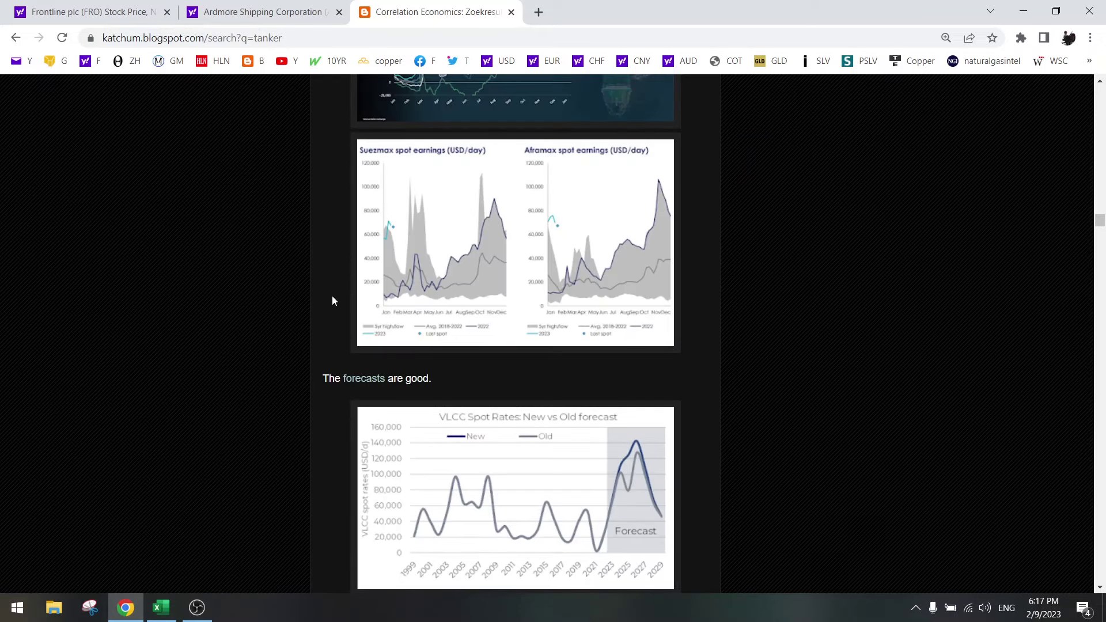
{"action": "left_click", "coordinate": [162, 608]}
{"action": "left_click", "coordinate": [305, 257]}
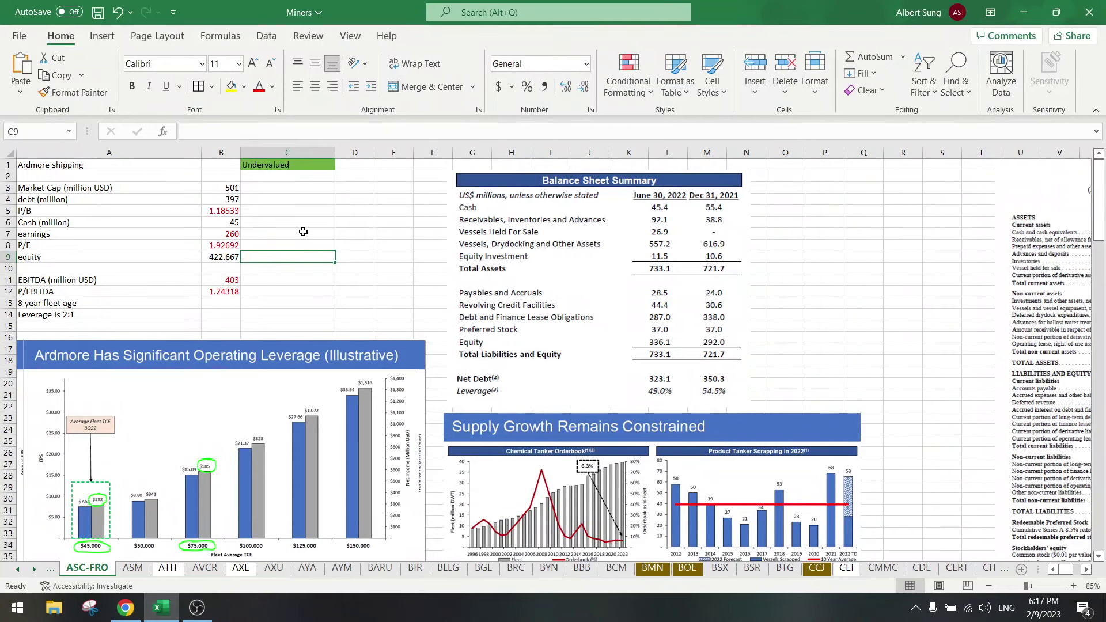
- Scroll down to the tanker comparison table at rows 112–117 and highlight it
{"action": "left_click", "coordinate": [303, 232]}
{"action": "scroll", "coordinate": [303, 232], "scroll_direction": "down", "scroll_amount": 12}
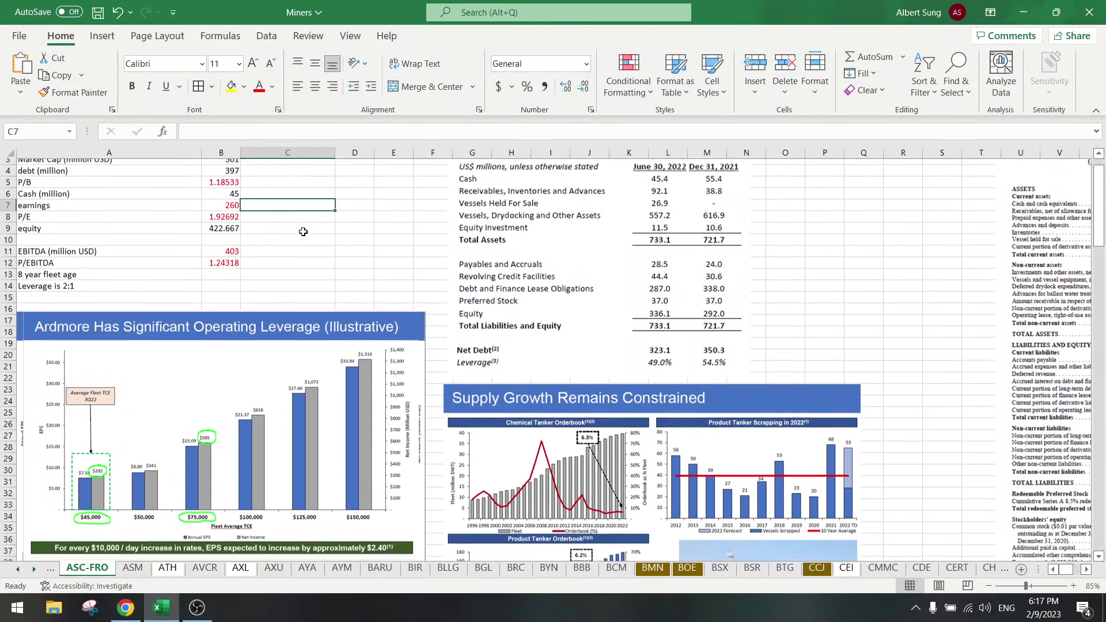
{"action": "scroll", "coordinate": [304, 232], "scroll_direction": "down", "scroll_amount": 20}
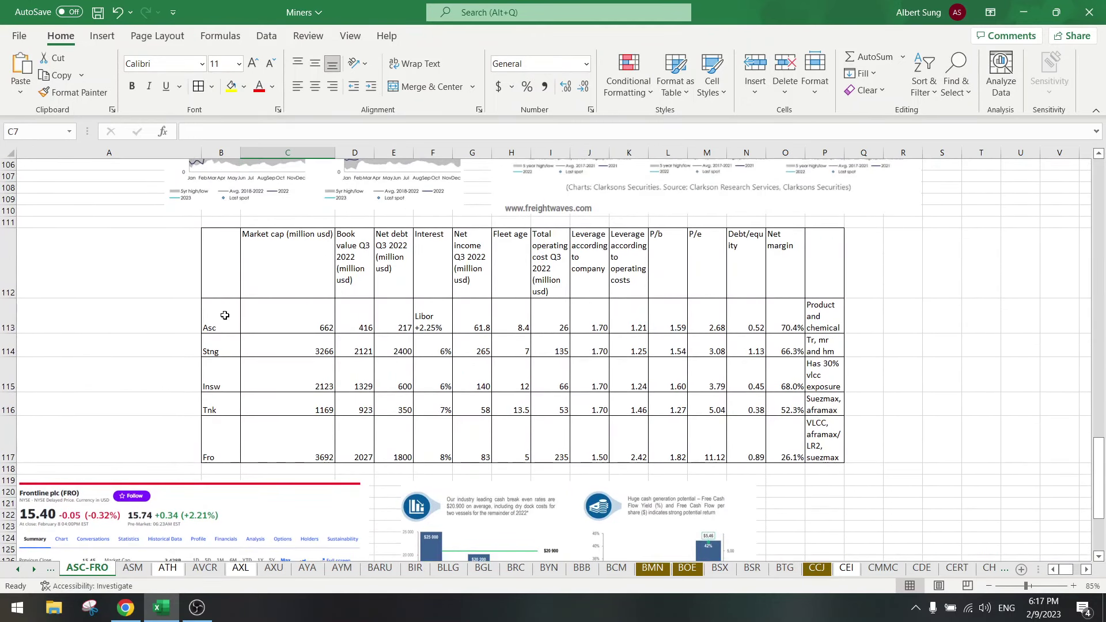
{"action": "left_click_drag", "start_coordinate": [219, 275], "coordinate": [830, 458]}
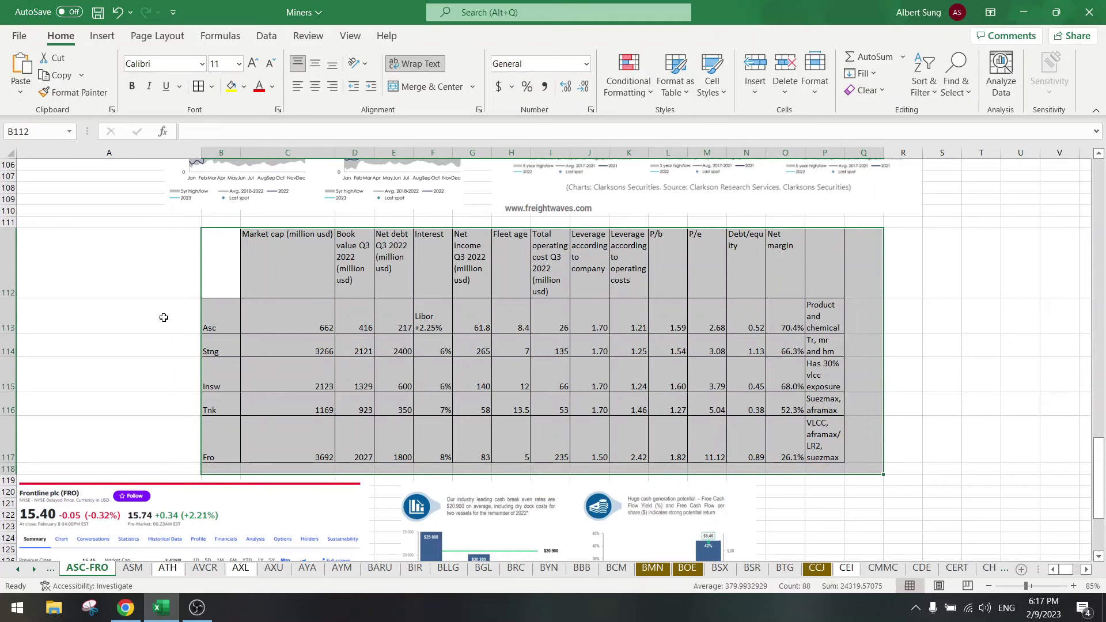
{"action": "left_click", "coordinate": [167, 288]}
- Step through the Asc, Stng, Insw, Tnk and Fro rows, then check Asc's 662 market cap
{"action": "left_click", "coordinate": [212, 331]}
{"action": "left_click", "coordinate": [218, 349]}
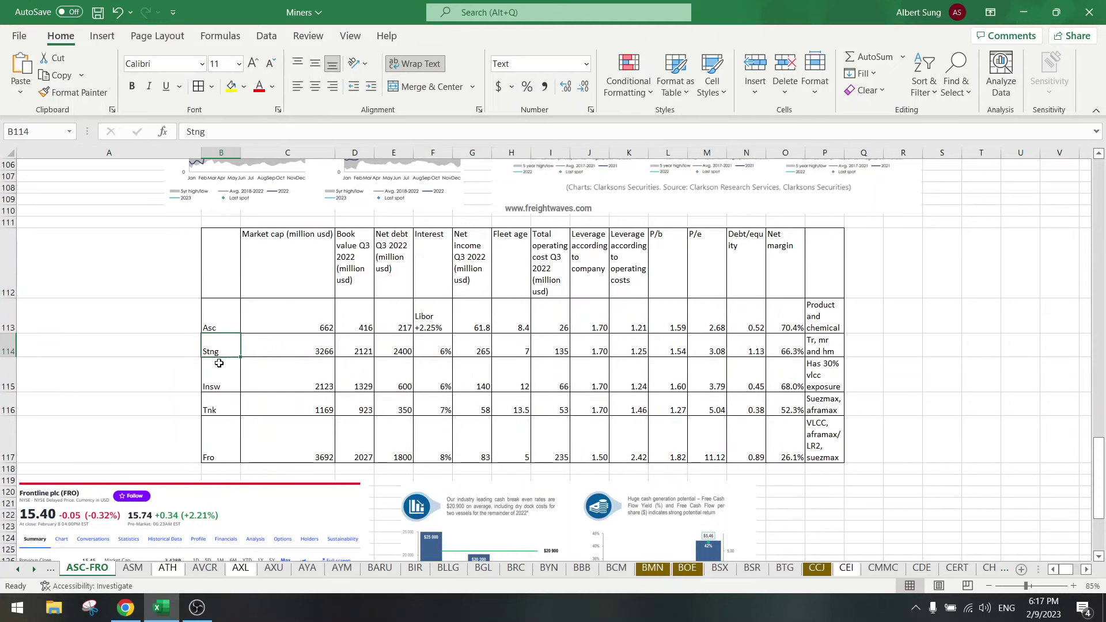
{"action": "left_click", "coordinate": [219, 378]}
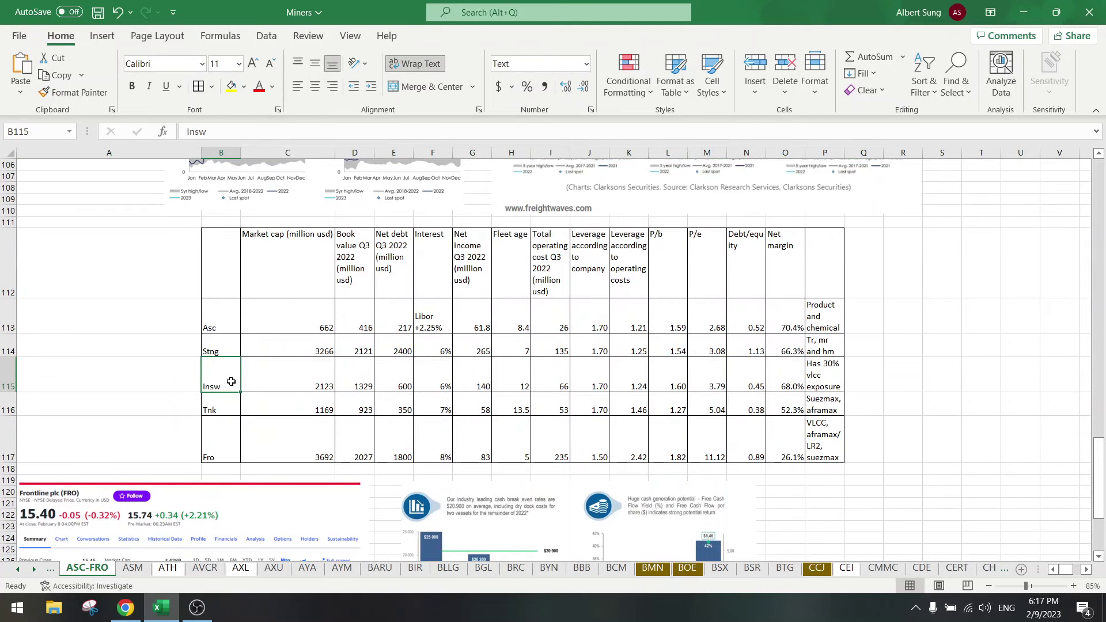
{"action": "left_click", "coordinate": [224, 414]}
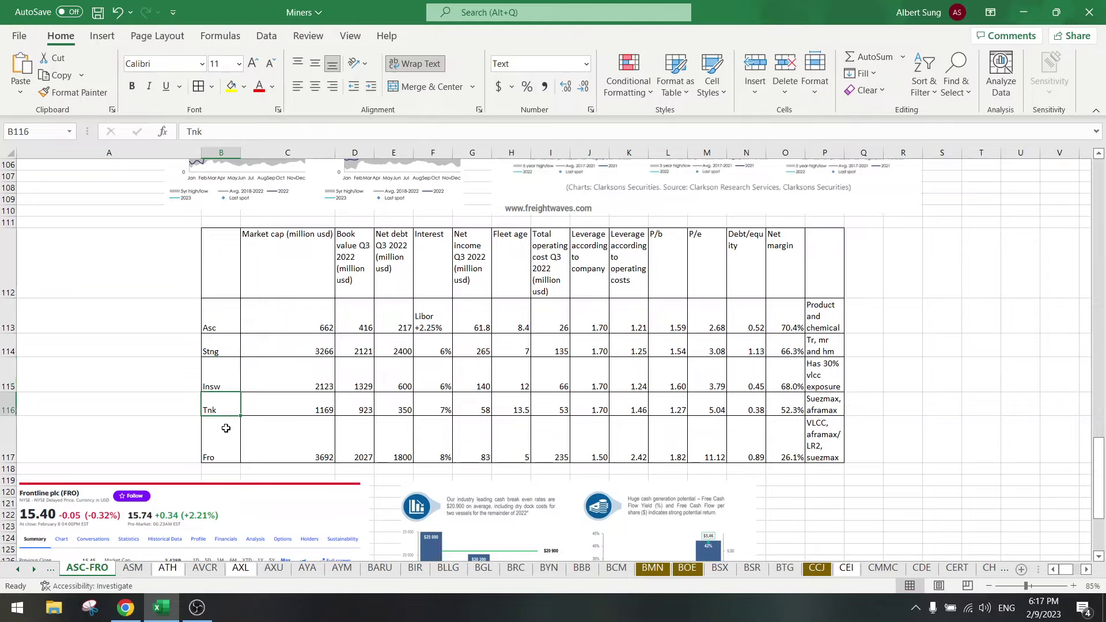
{"action": "left_click", "coordinate": [225, 428]}
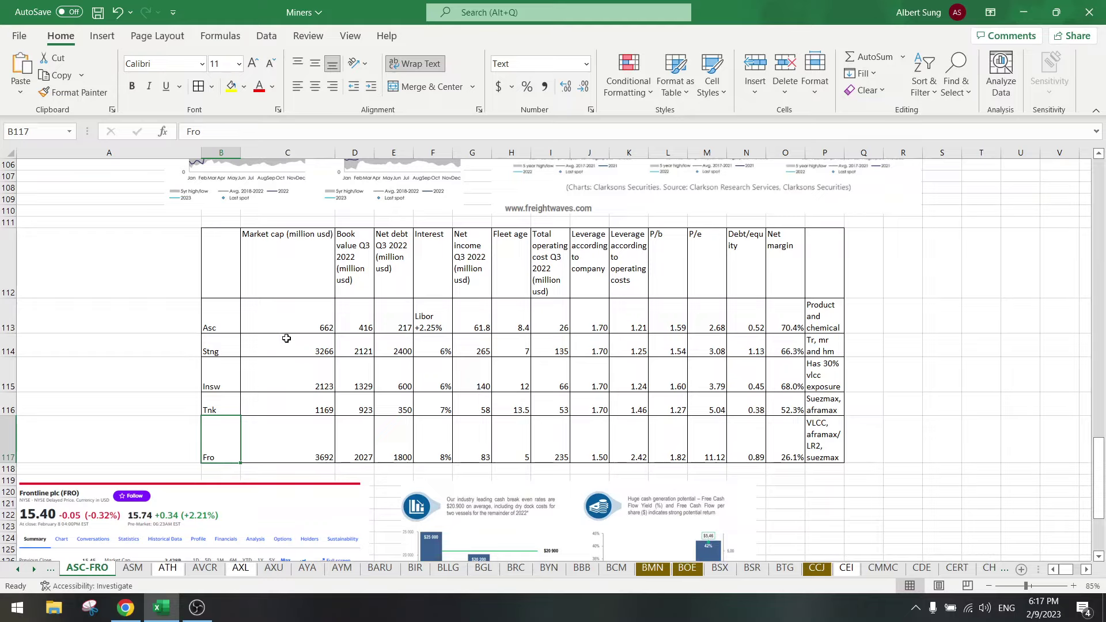
{"action": "left_click", "coordinate": [295, 317]}
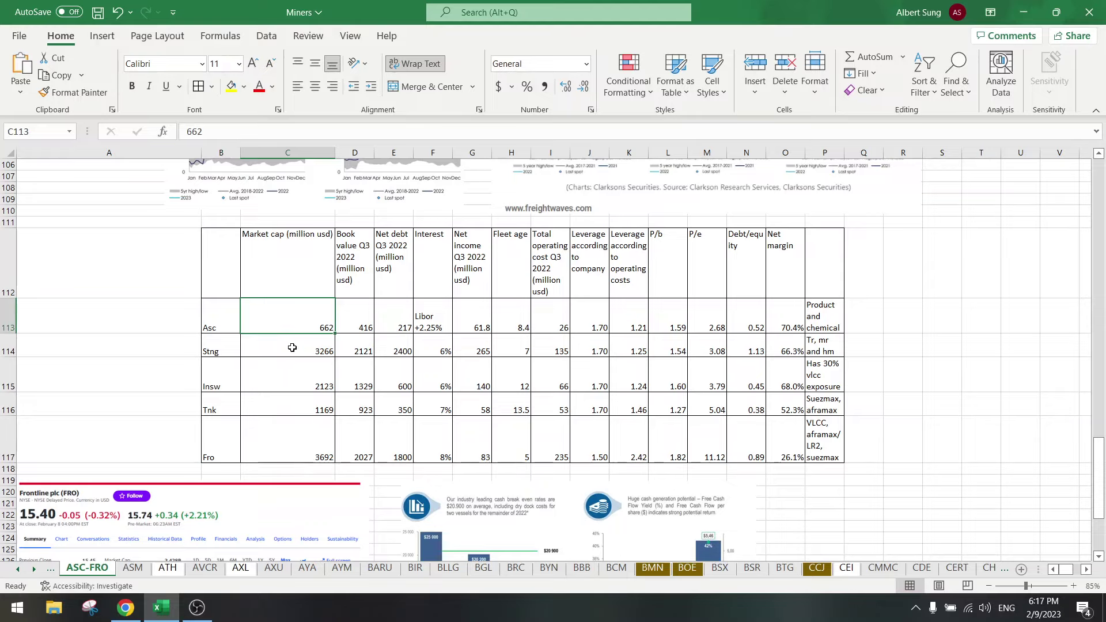
{"action": "left_click", "coordinate": [293, 348]}
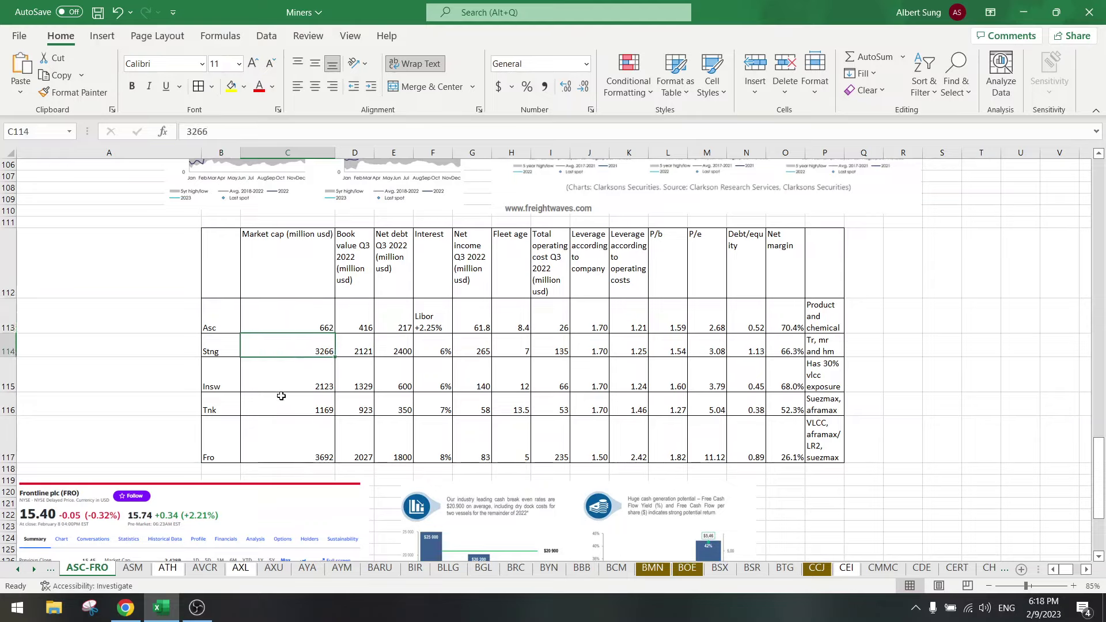
{"action": "left_click", "coordinate": [283, 442]}
{"action": "left_click", "coordinate": [292, 343]}
{"action": "left_click", "coordinate": [296, 435]}
{"action": "left_click", "coordinate": [297, 348]}
{"action": "left_click", "coordinate": [298, 434]}
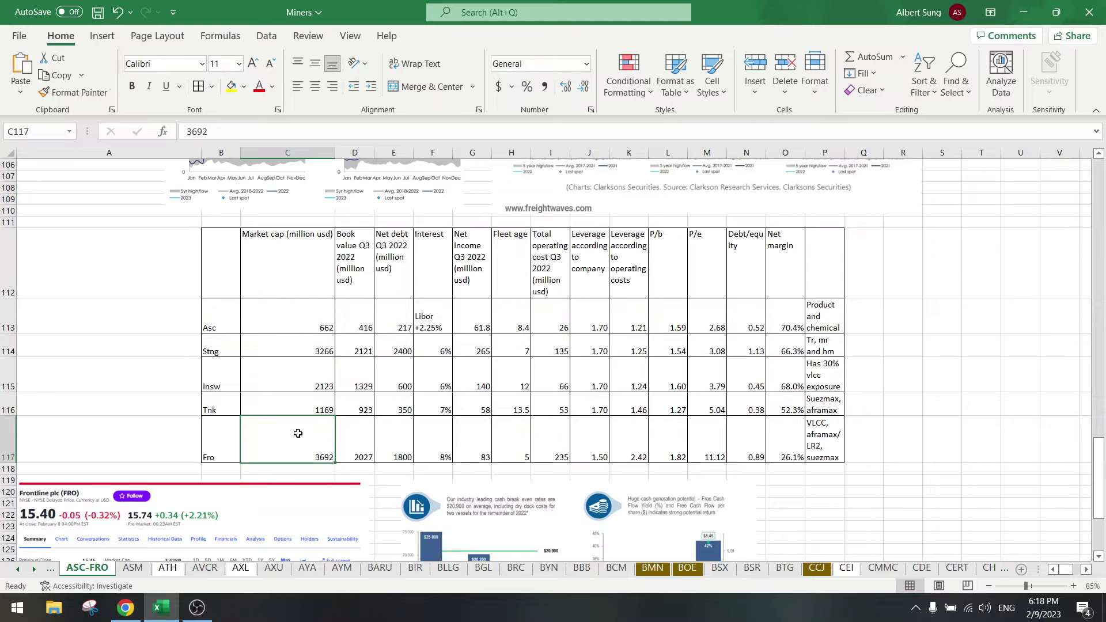
{"action": "left_click", "coordinate": [297, 376]}
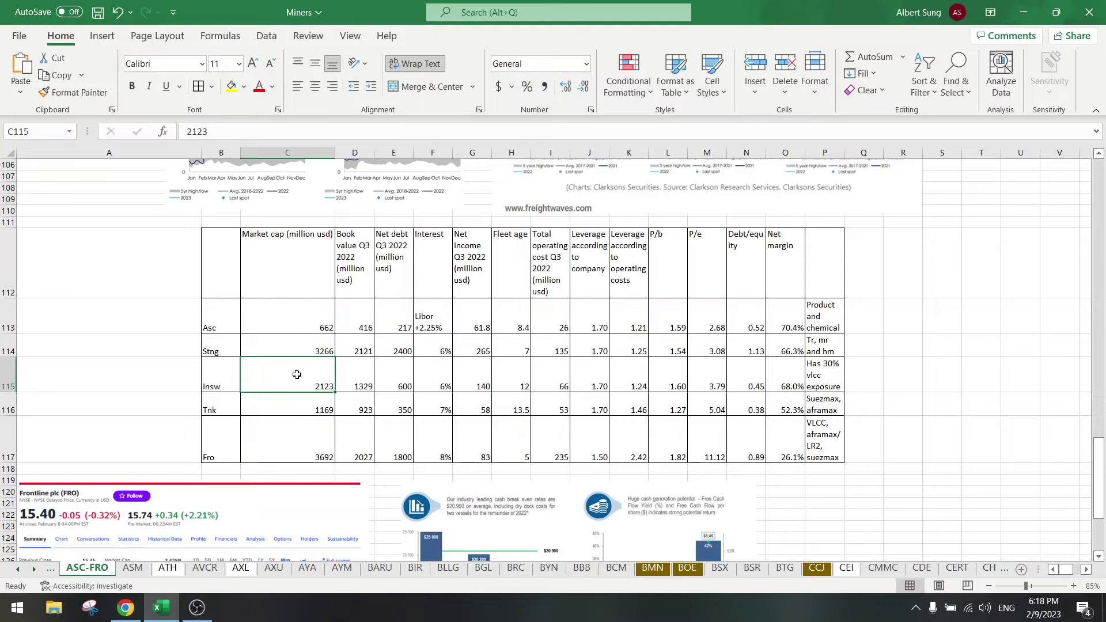
{"action": "left_click", "coordinate": [296, 408]}
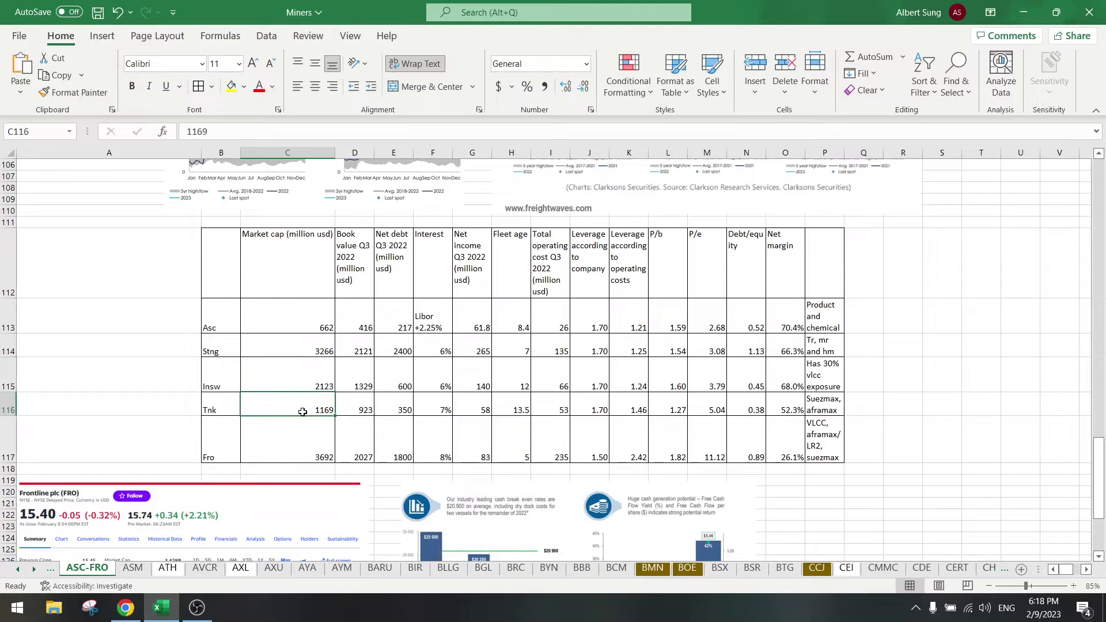
{"action": "left_click_drag", "start_coordinate": [364, 319], "coordinate": [358, 447]}
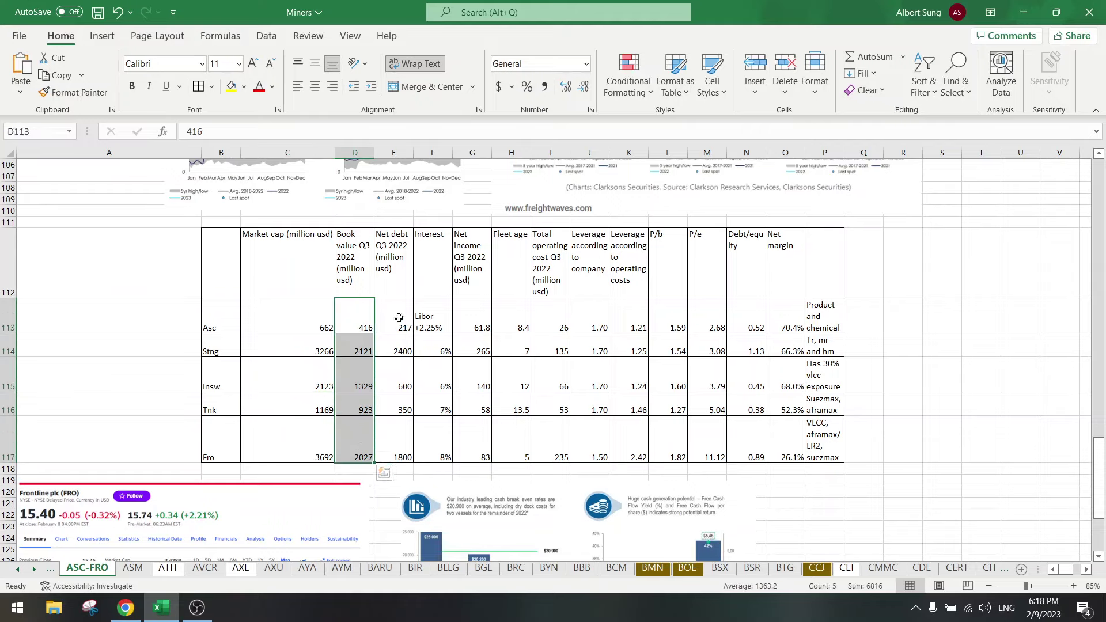
{"action": "left_click_drag", "start_coordinate": [398, 318], "coordinate": [403, 430]}
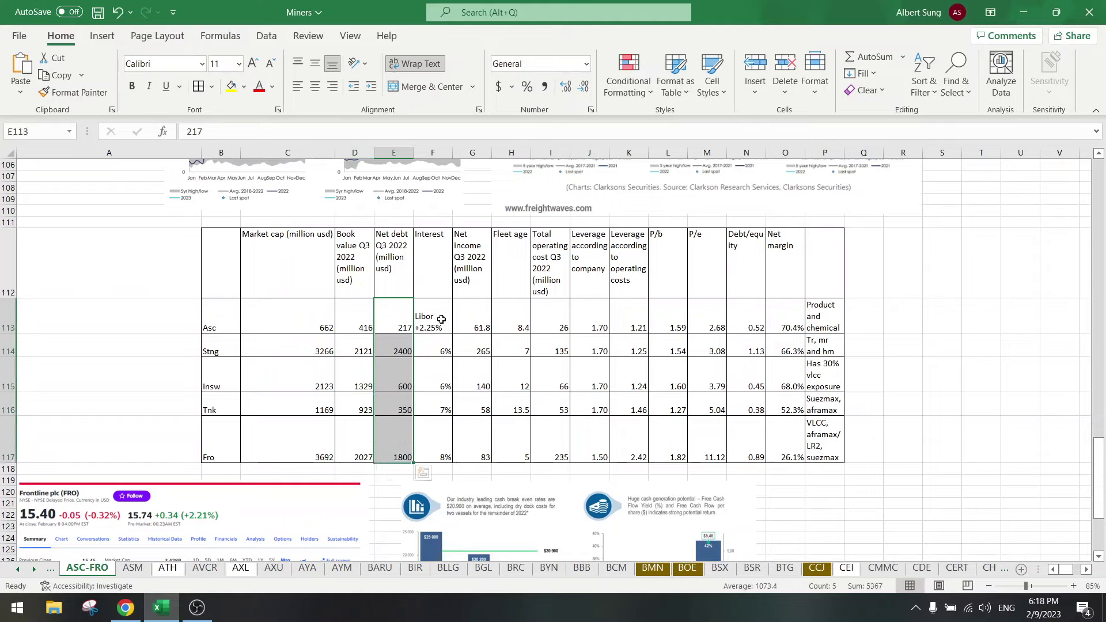
{"action": "left_click_drag", "start_coordinate": [442, 320], "coordinate": [441, 443]}
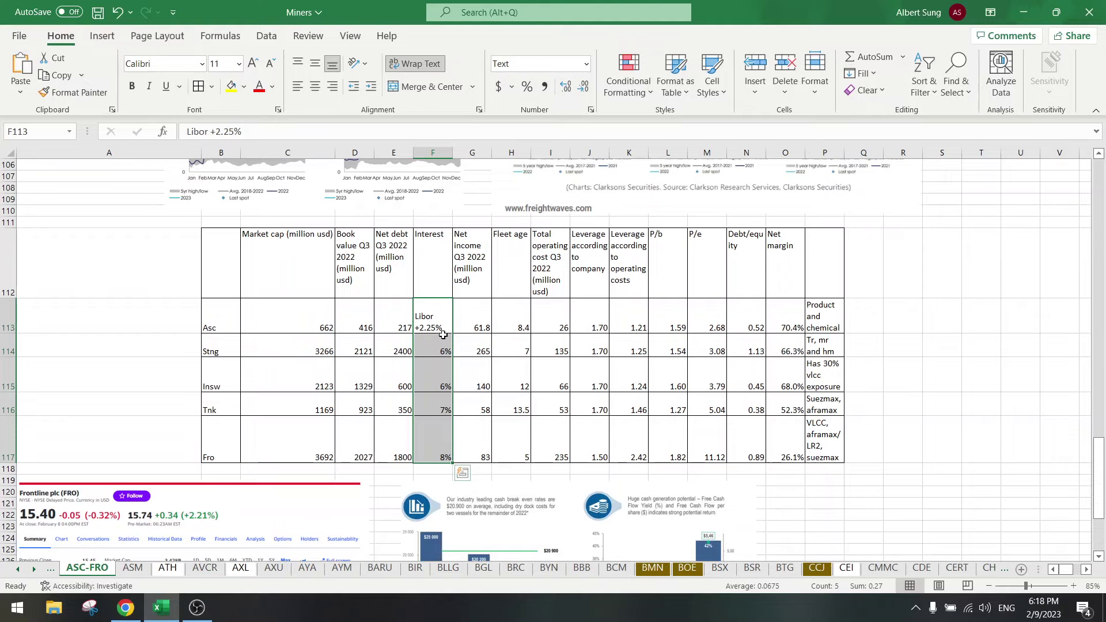
{"action": "left_click", "coordinate": [473, 319]}
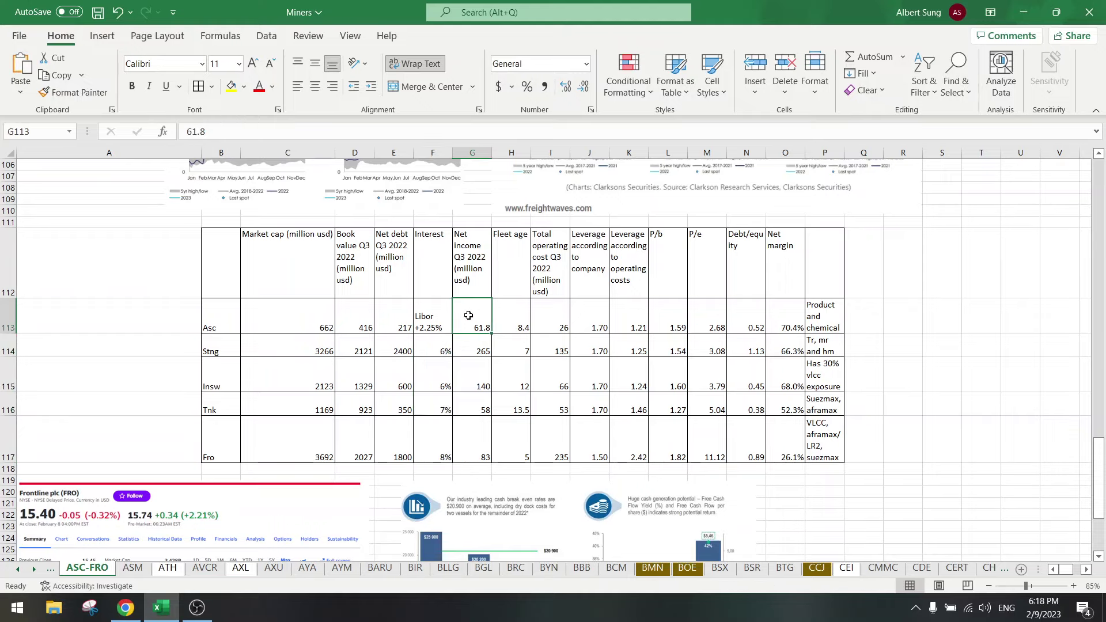
{"action": "left_click_drag", "start_coordinate": [468, 316], "coordinate": [465, 445]}
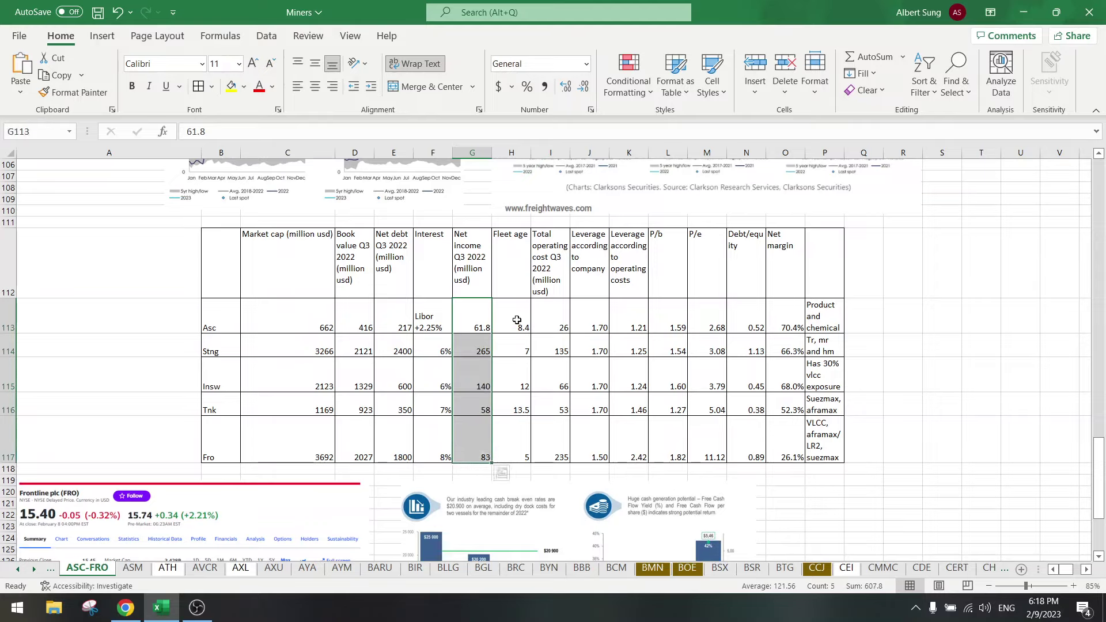
{"action": "left_click_drag", "start_coordinate": [516, 320], "coordinate": [517, 432]}
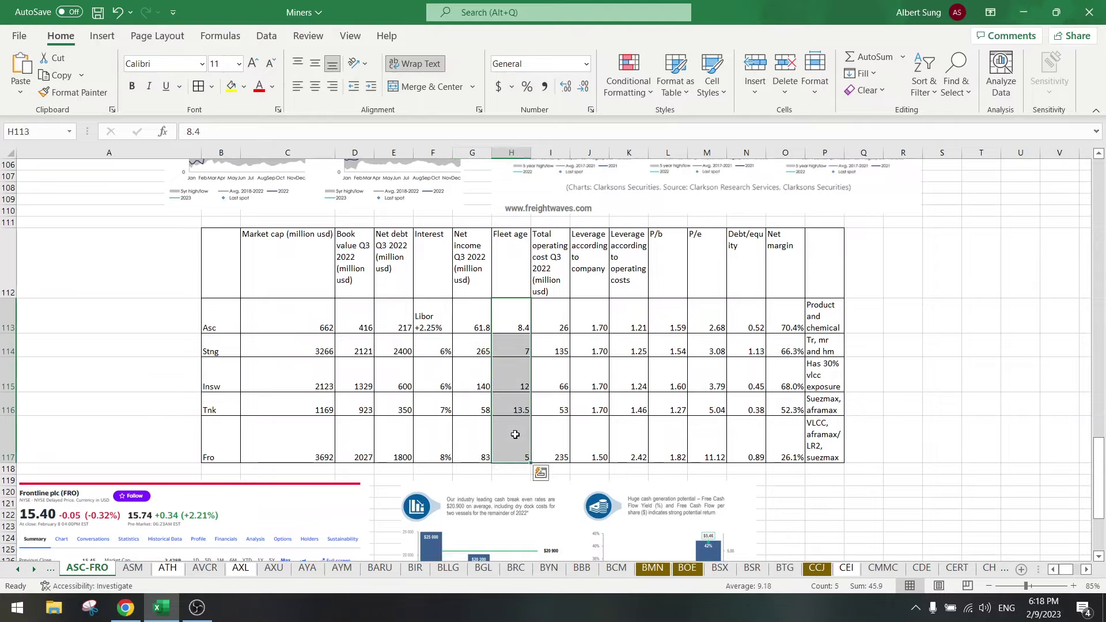
{"action": "left_click", "coordinate": [511, 320]}
{"action": "left_click", "coordinate": [511, 346]}
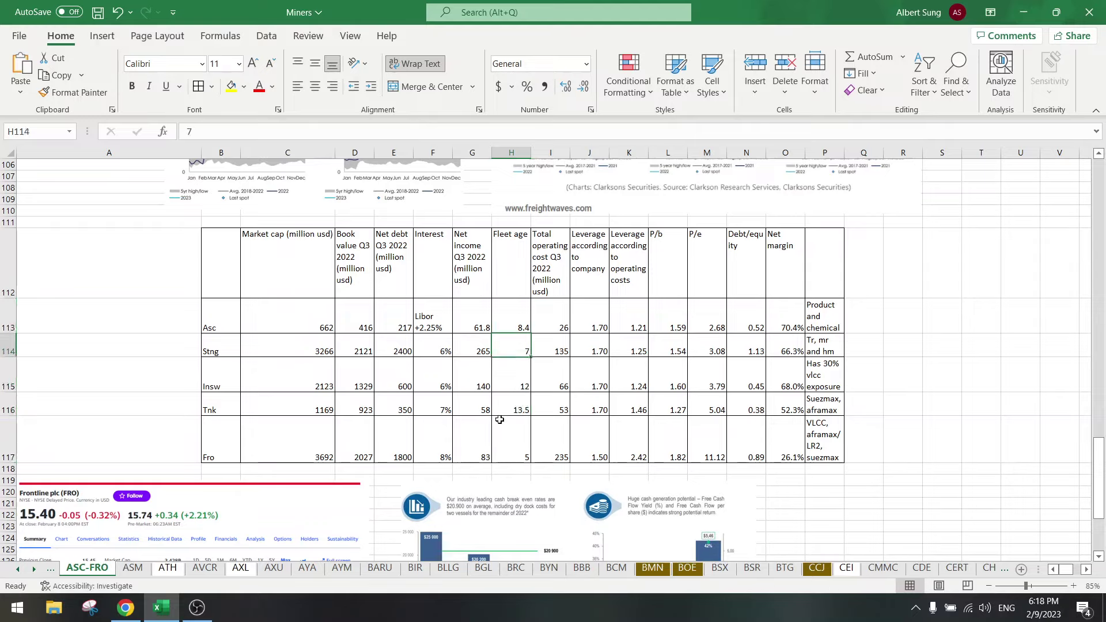
{"action": "left_click", "coordinate": [517, 445]}
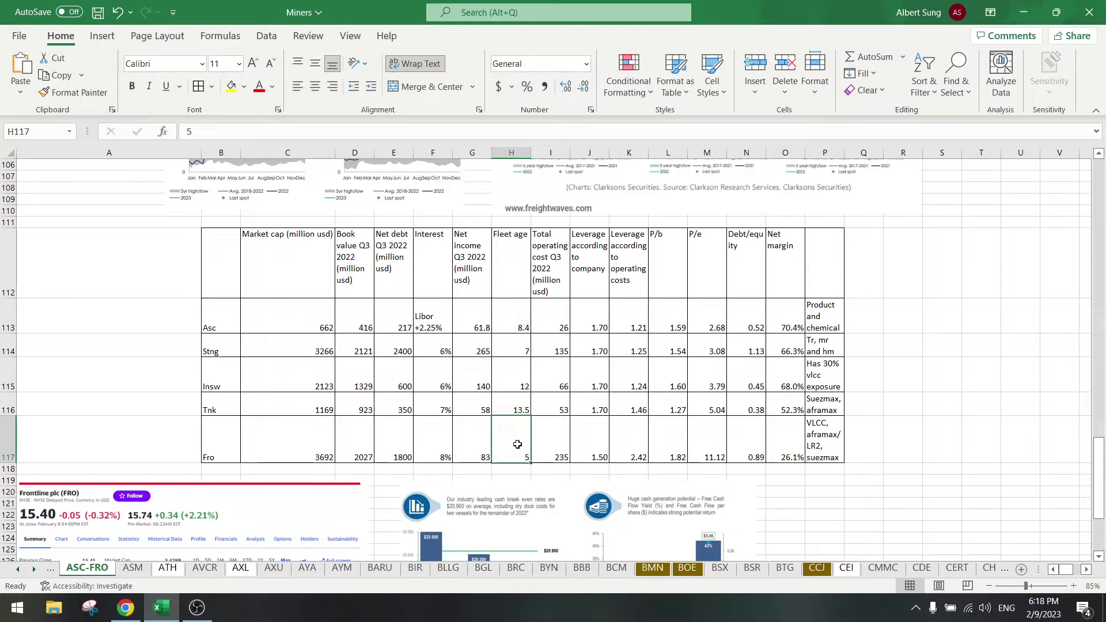
{"action": "left_click_drag", "start_coordinate": [518, 372], "coordinate": [519, 399]}
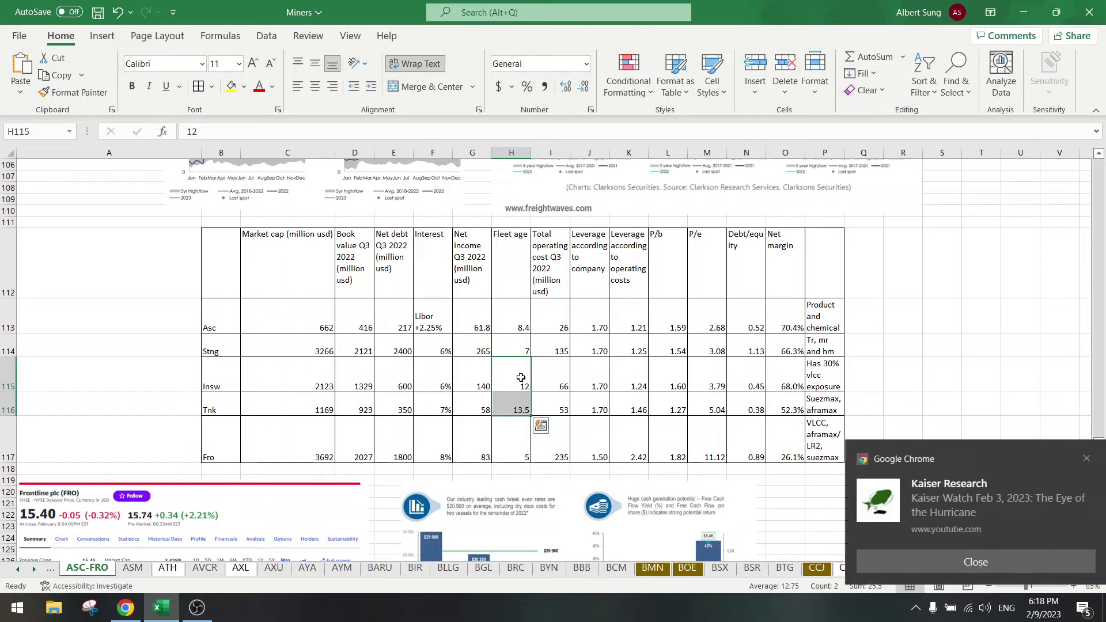
{"action": "left_click", "coordinate": [963, 526]}
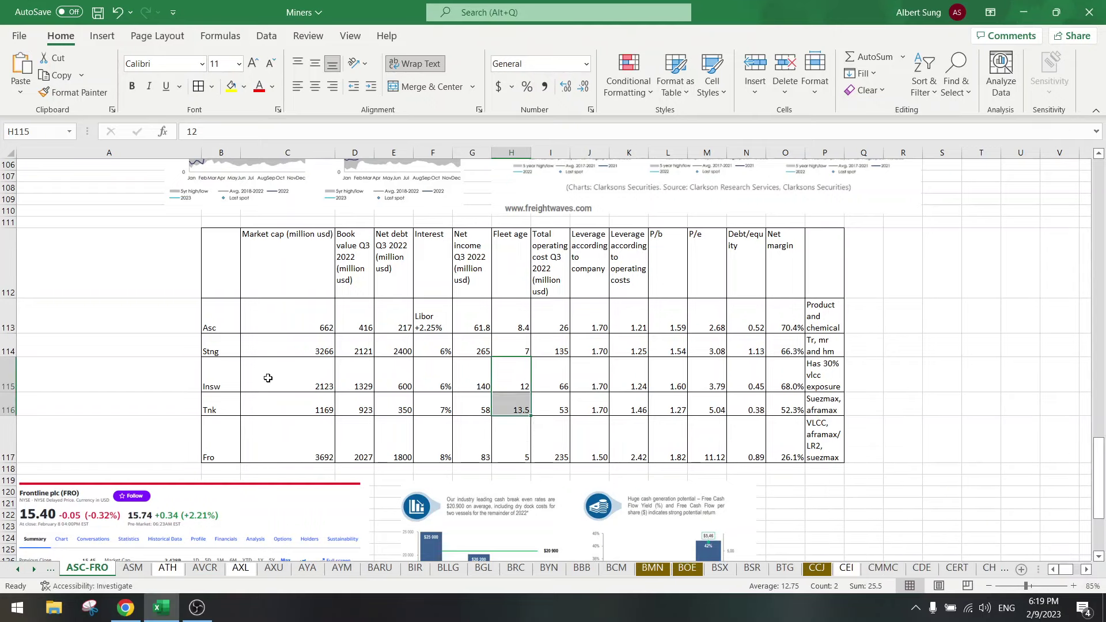
{"action": "left_click_drag", "start_coordinate": [219, 375], "coordinate": [841, 412]}
{"action": "left_click", "coordinate": [496, 386]}
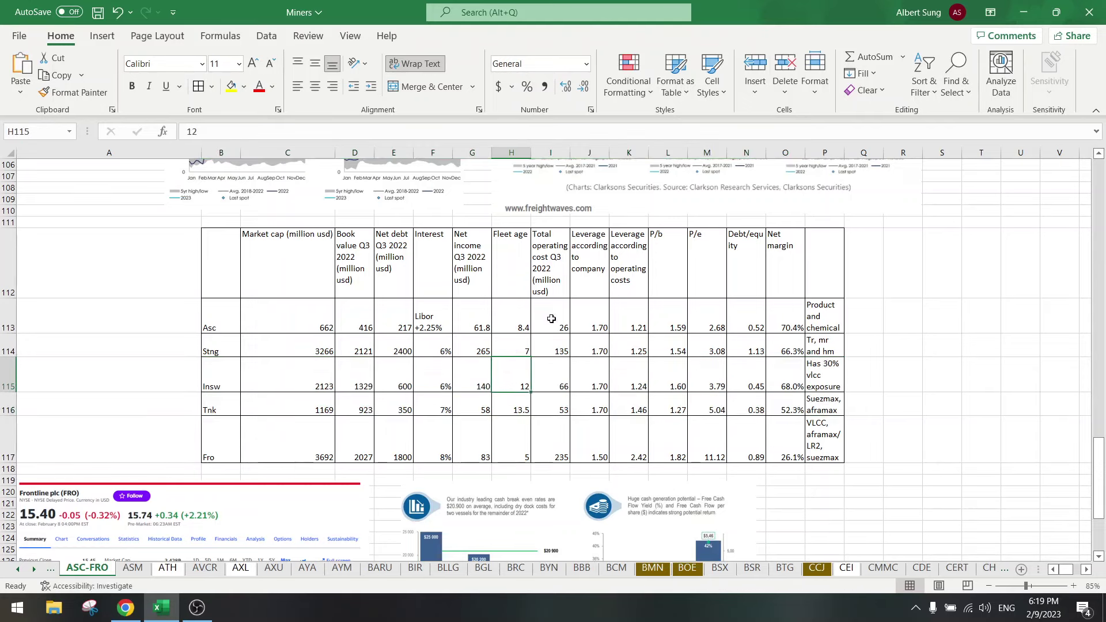
{"action": "left_click_drag", "start_coordinate": [551, 318], "coordinate": [555, 456]}
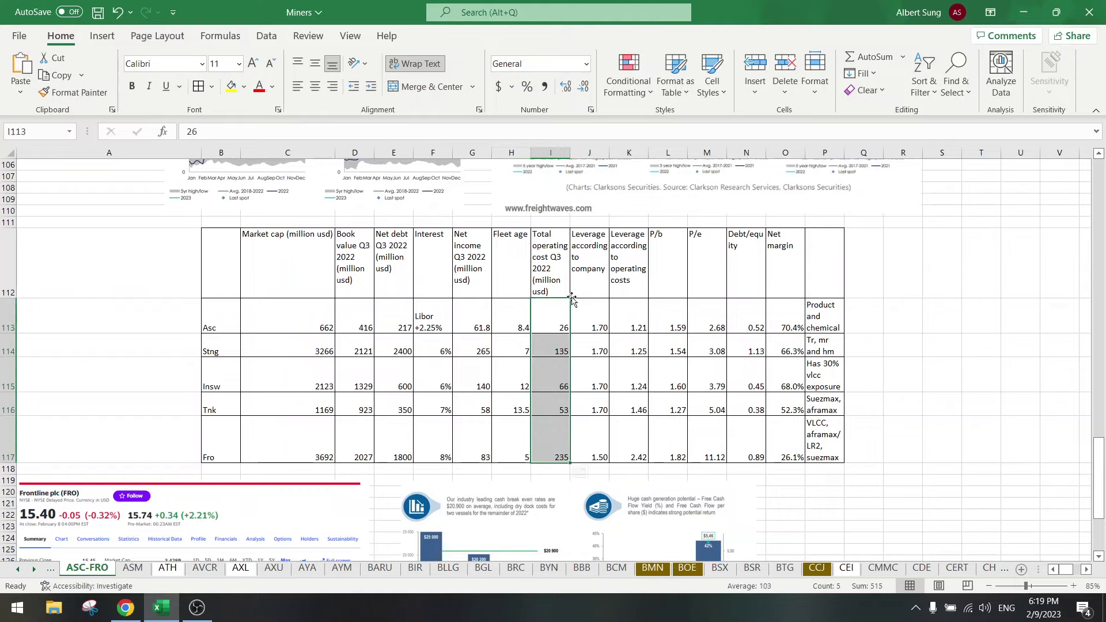
{"action": "left_click", "coordinate": [551, 257]}
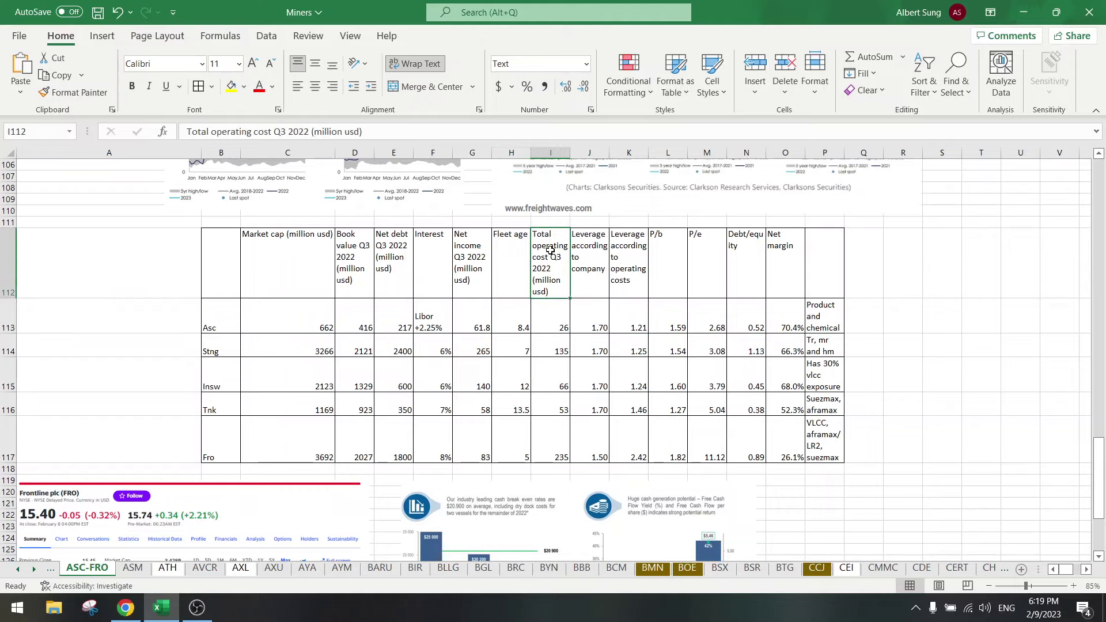
{"action": "left_click", "coordinate": [551, 323]}
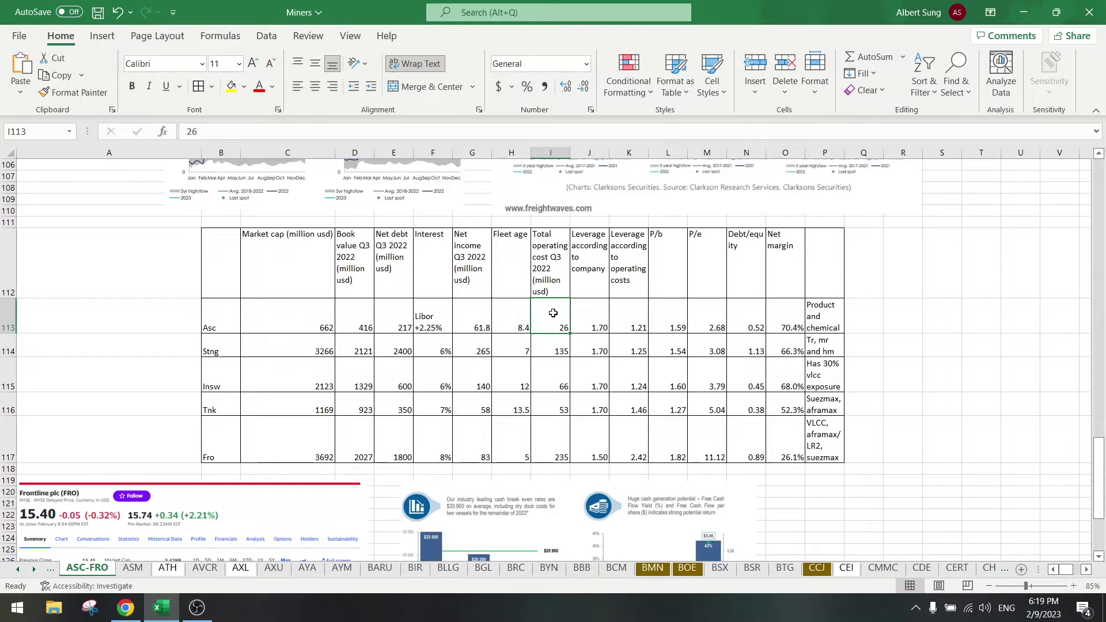
{"action": "left_click_drag", "start_coordinate": [553, 313], "coordinate": [551, 439]}
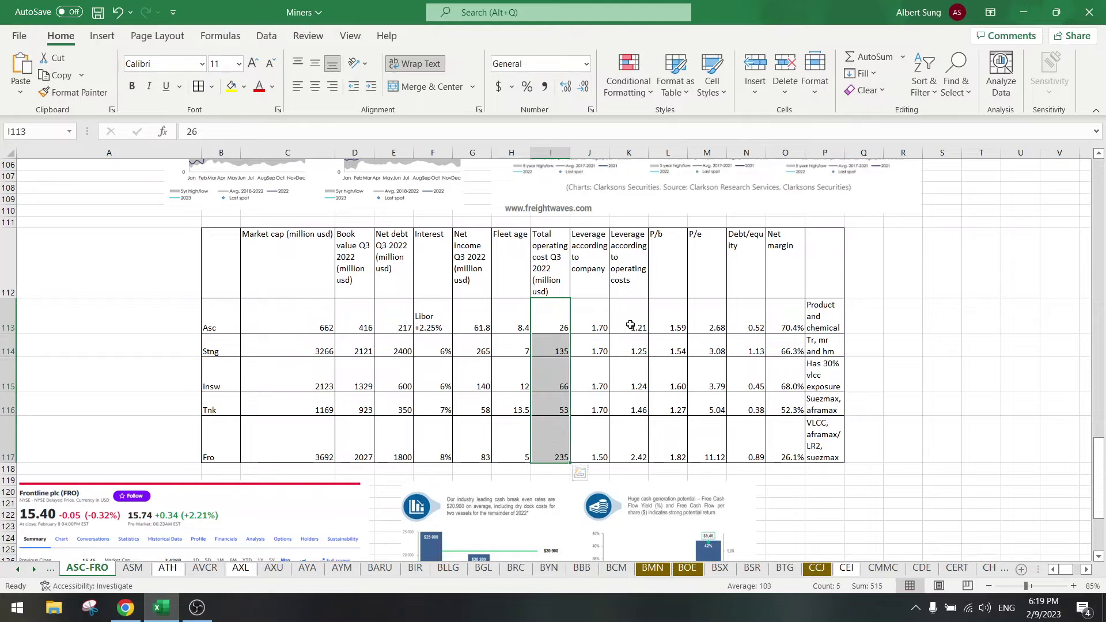
{"action": "left_click", "coordinate": [593, 318]}
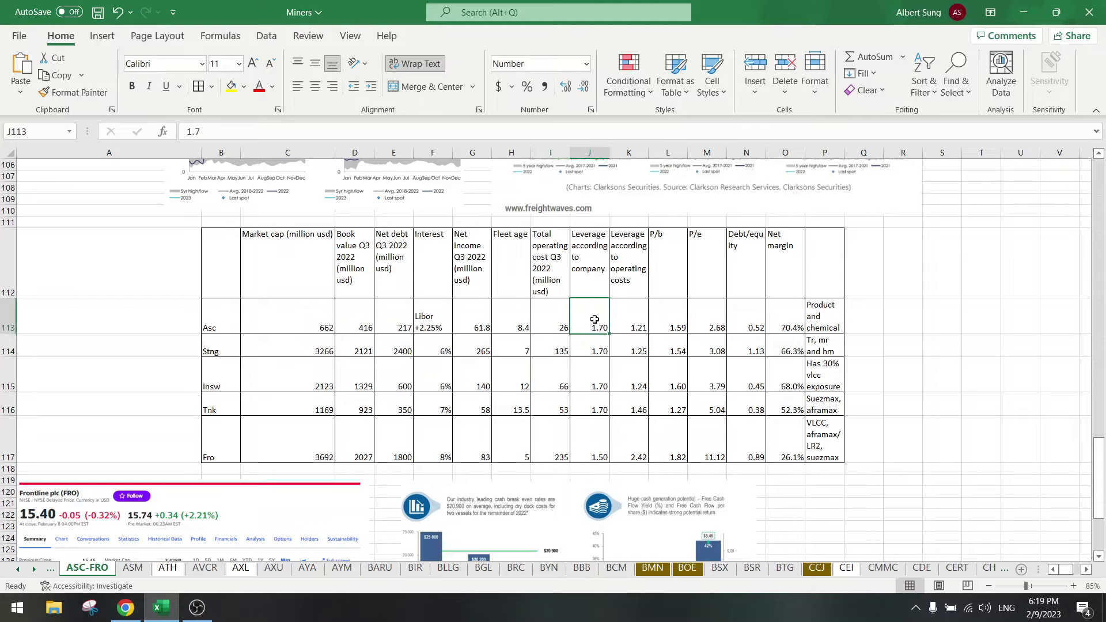
{"action": "left_click_drag", "start_coordinate": [592, 317], "coordinate": [590, 440]}
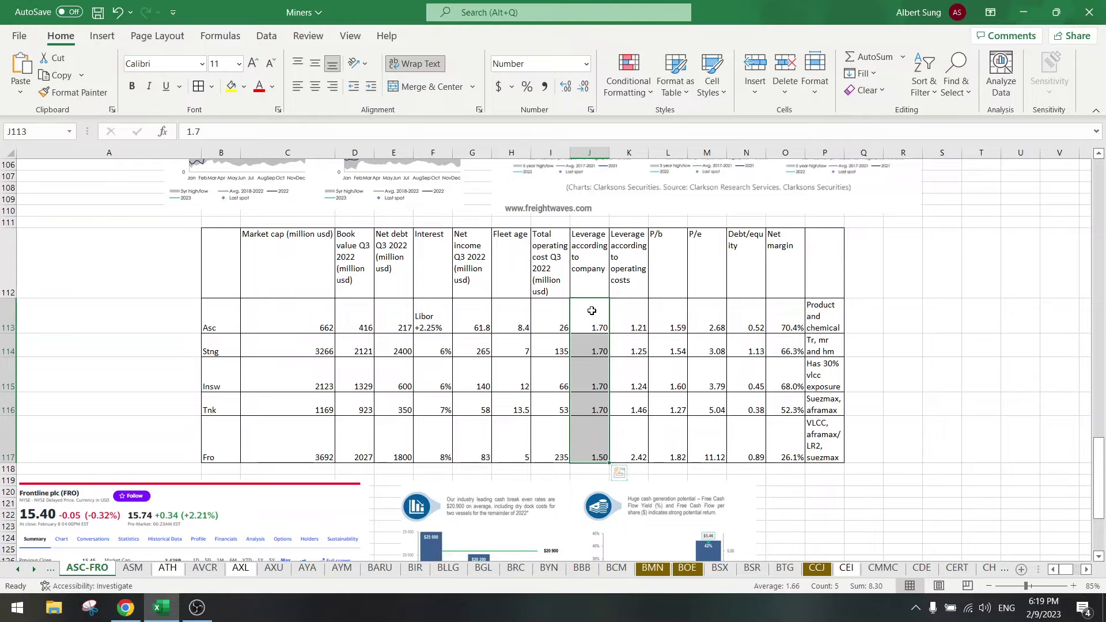
{"action": "left_click_drag", "start_coordinate": [592, 325], "coordinate": [591, 412]}
{"action": "left_click", "coordinate": [591, 439]}
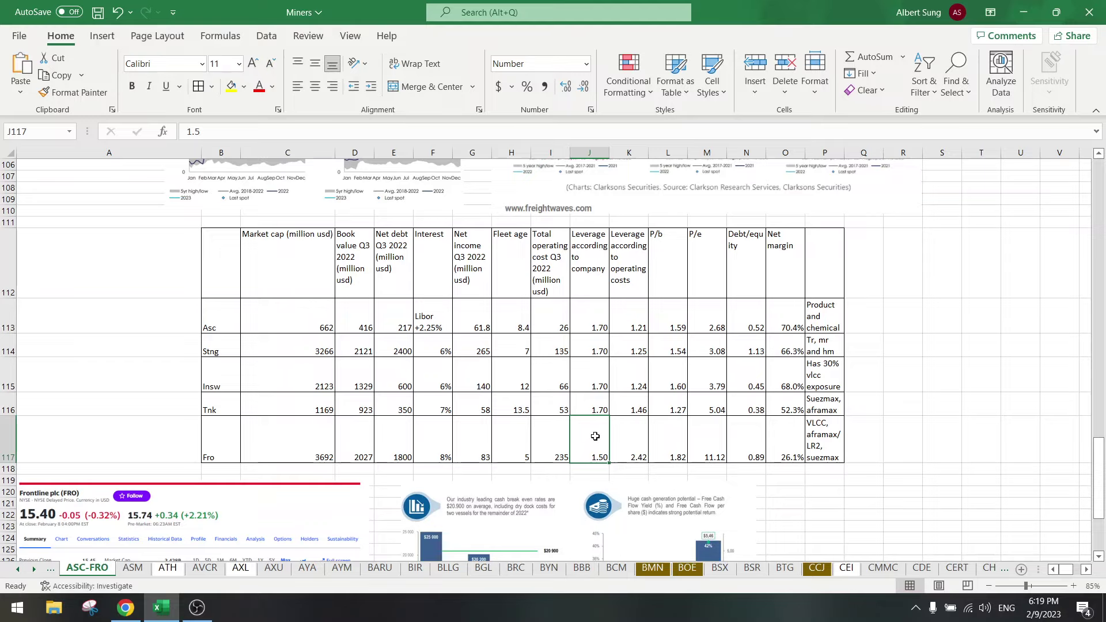
{"action": "left_click_drag", "start_coordinate": [595, 406], "coordinate": [596, 321]}
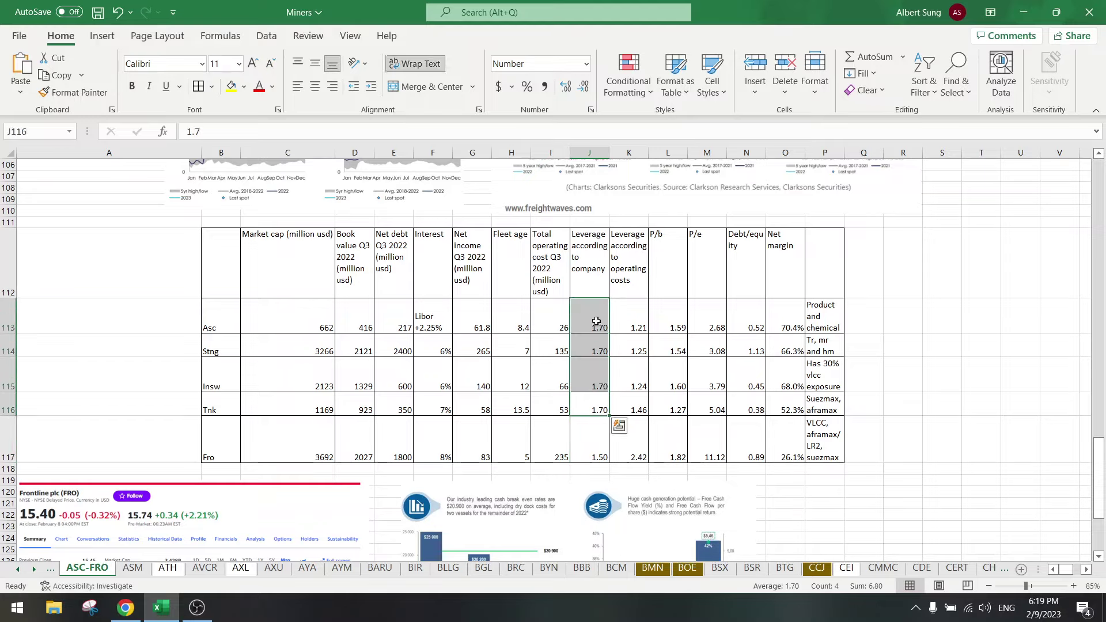
{"action": "left_click", "coordinate": [594, 441]}
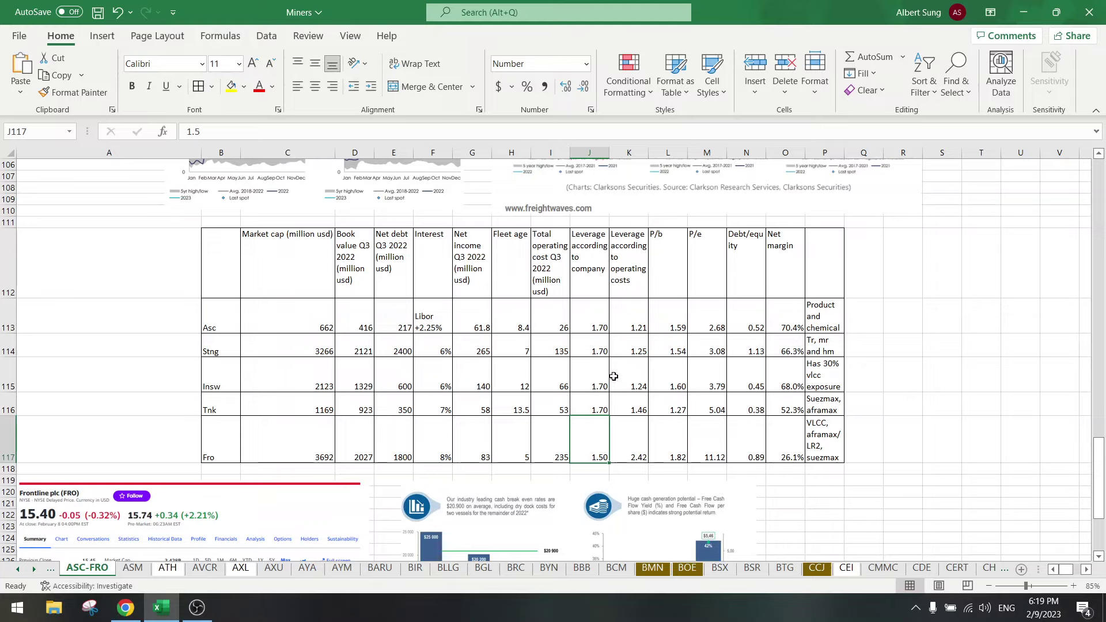
{"action": "left_click", "coordinate": [629, 254]}
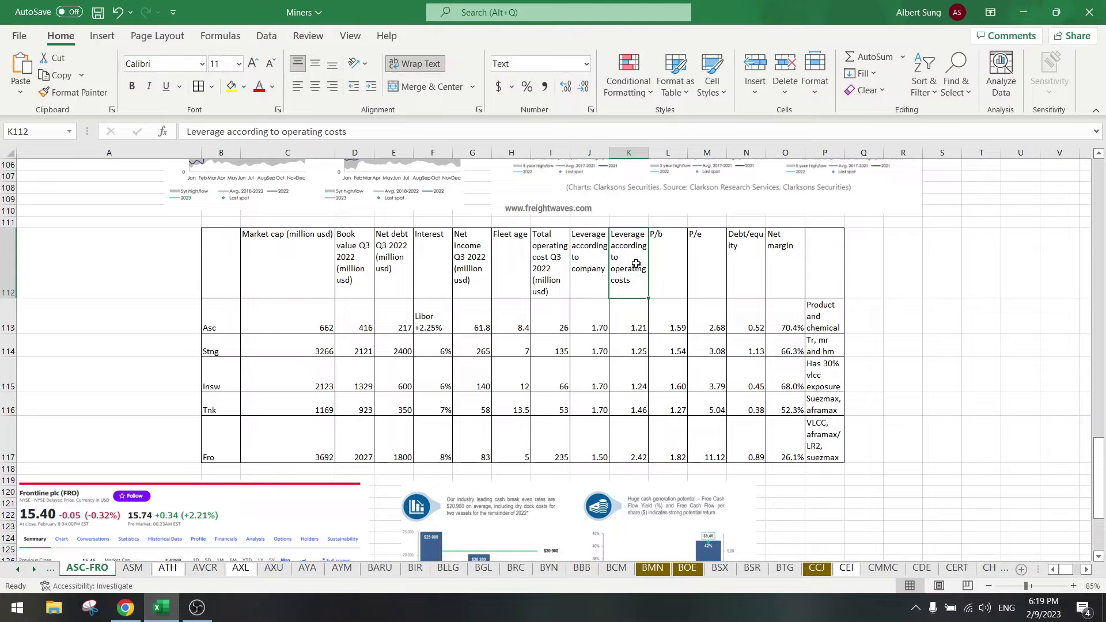
{"action": "left_click", "coordinate": [628, 315]}
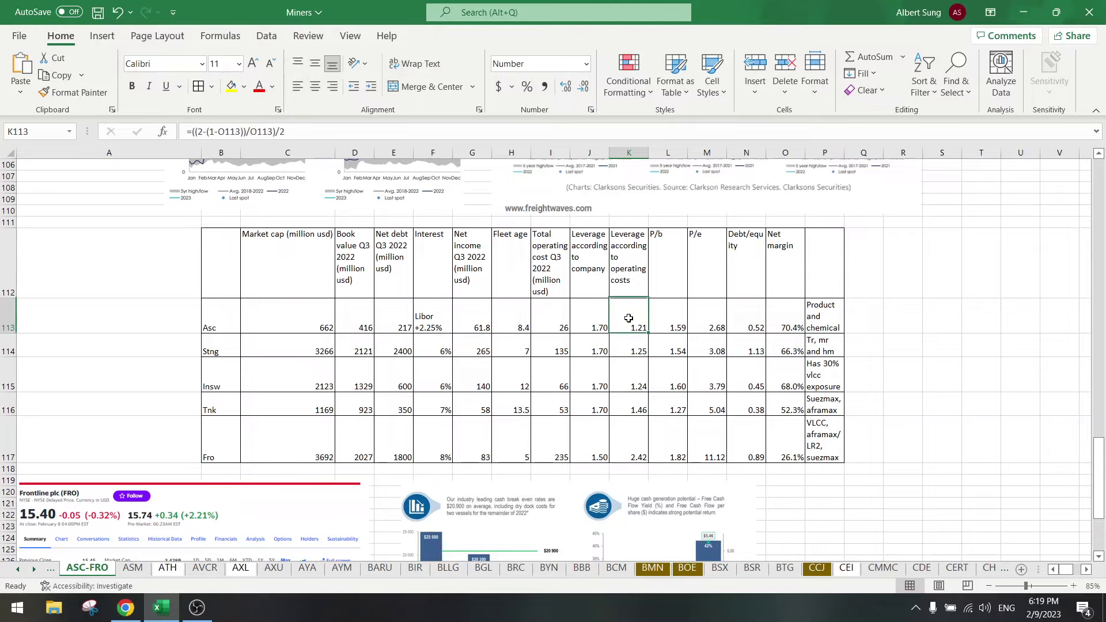
{"action": "left_click", "coordinate": [302, 130]}
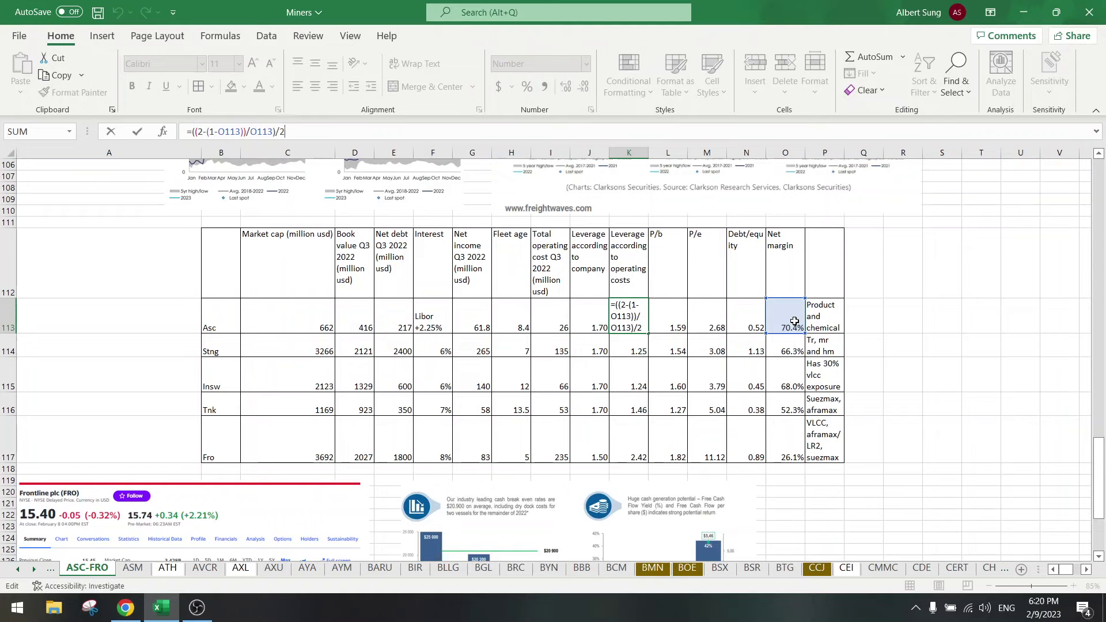
{"action": "key", "text": "Return"}
{"action": "left_click_drag", "start_coordinate": [795, 321], "coordinate": [792, 442]}
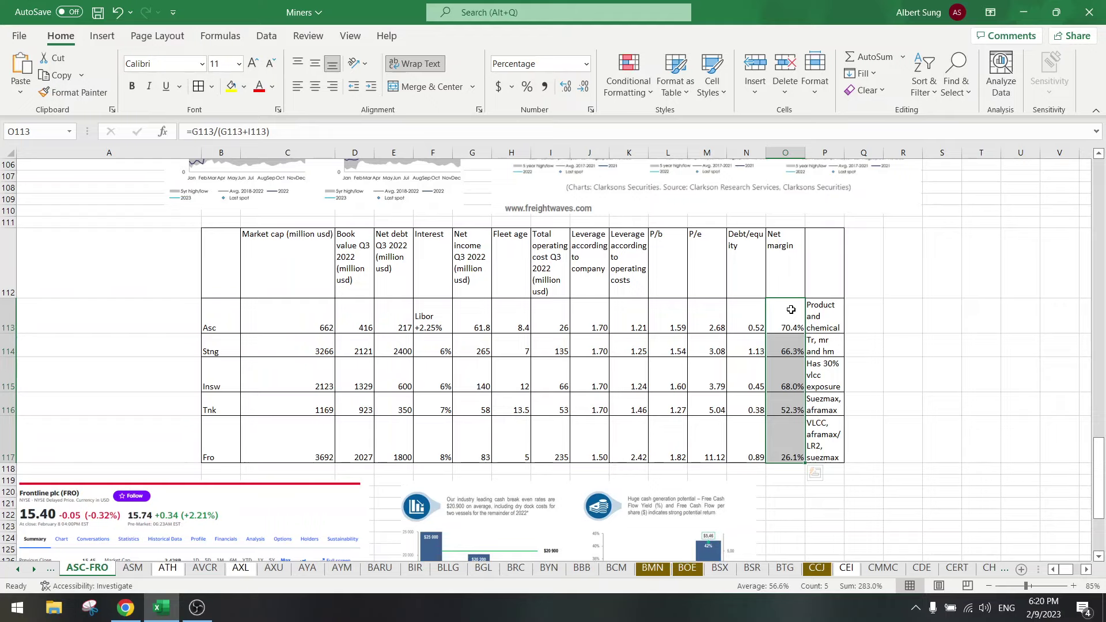
{"action": "left_click", "coordinate": [629, 314]}
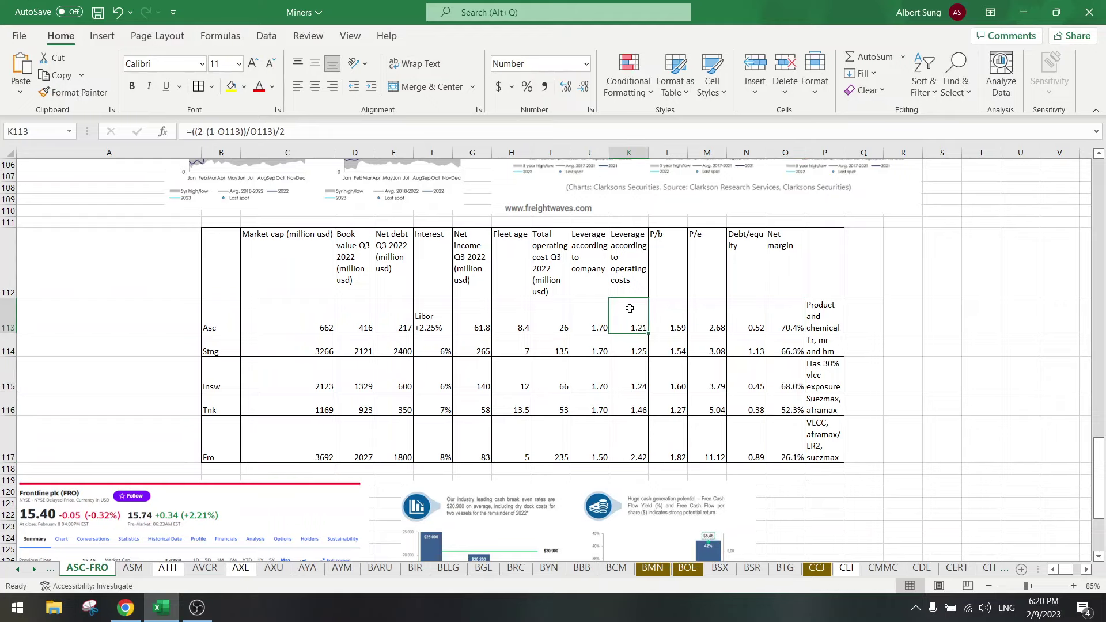
{"action": "left_click", "coordinate": [628, 271]}
{"action": "left_click", "coordinate": [632, 322]}
{"action": "left_click", "coordinate": [790, 321]}
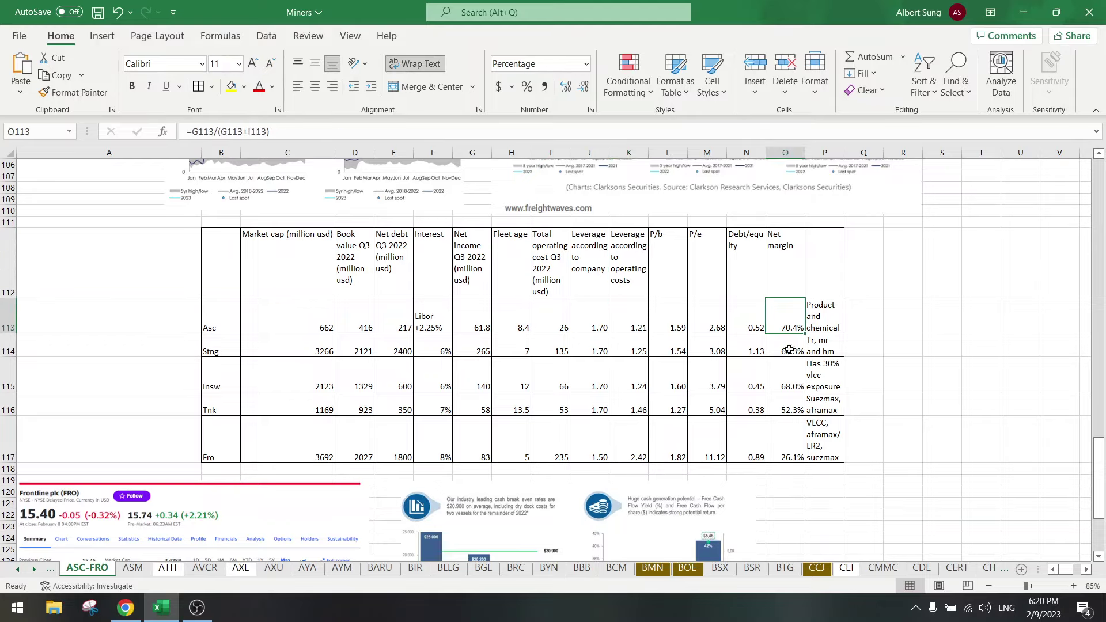
{"action": "left_click", "coordinate": [788, 447]}
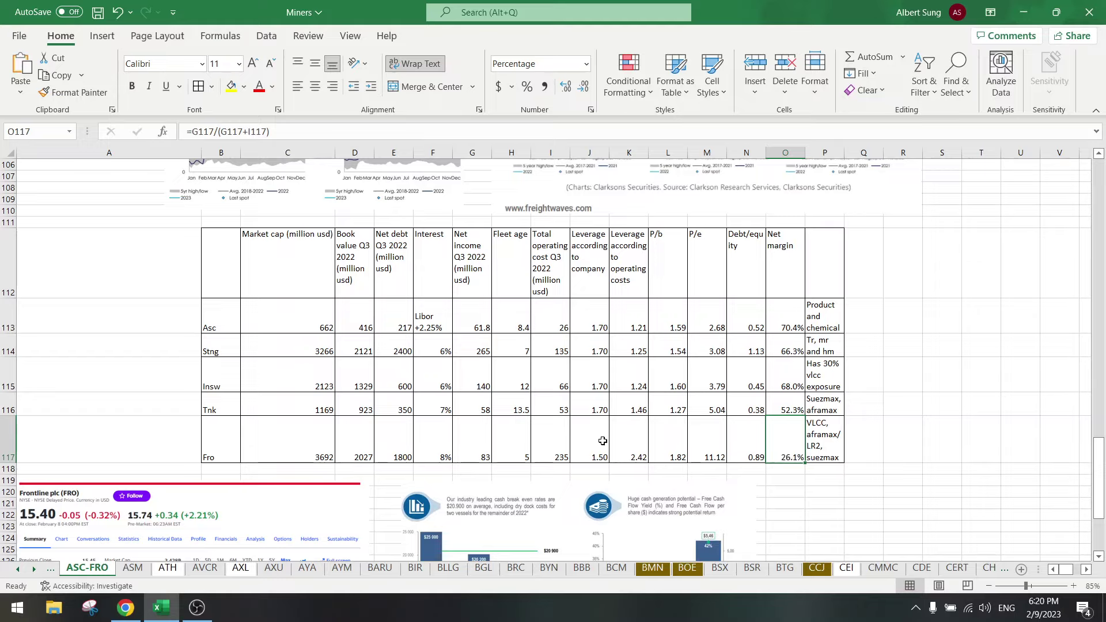
{"action": "left_click", "coordinate": [624, 443]}
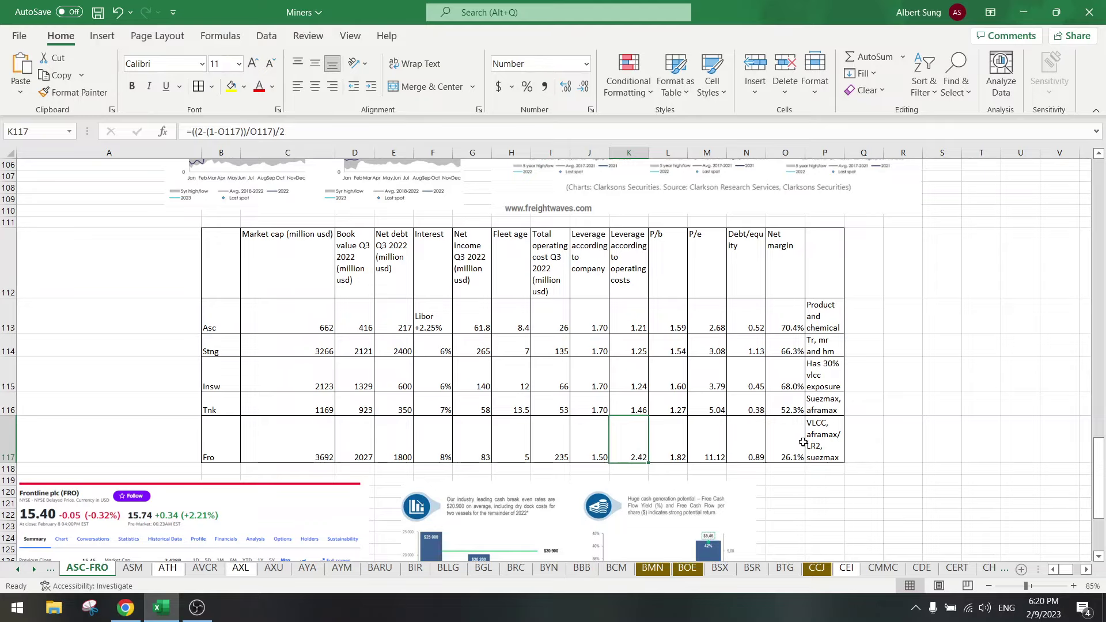
{"action": "left_click", "coordinate": [785, 445]}
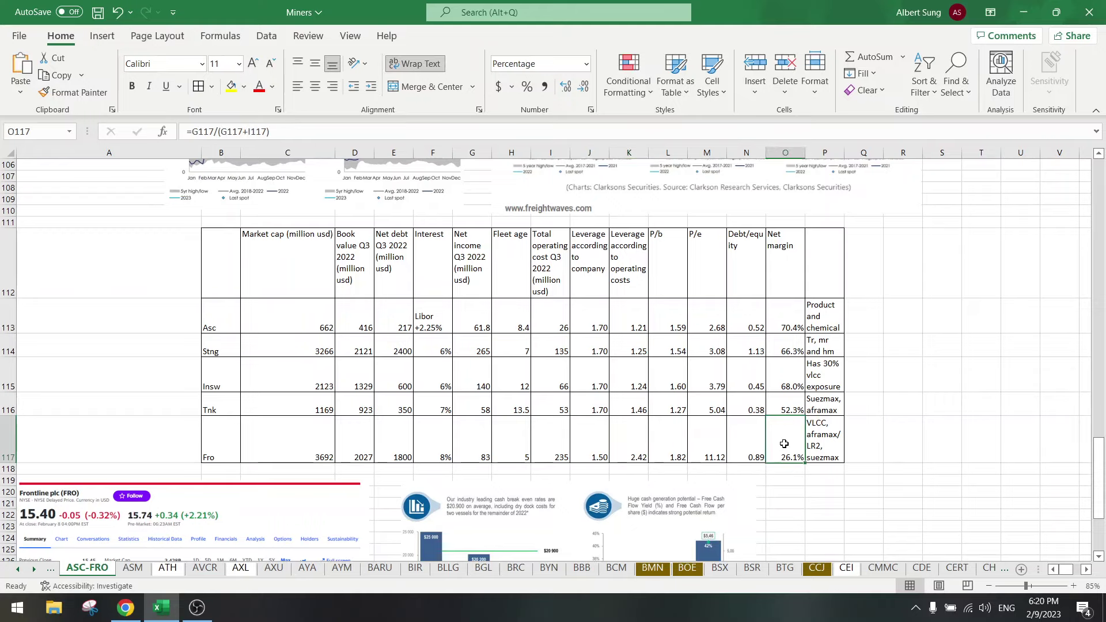
{"action": "left_click", "coordinate": [782, 317]}
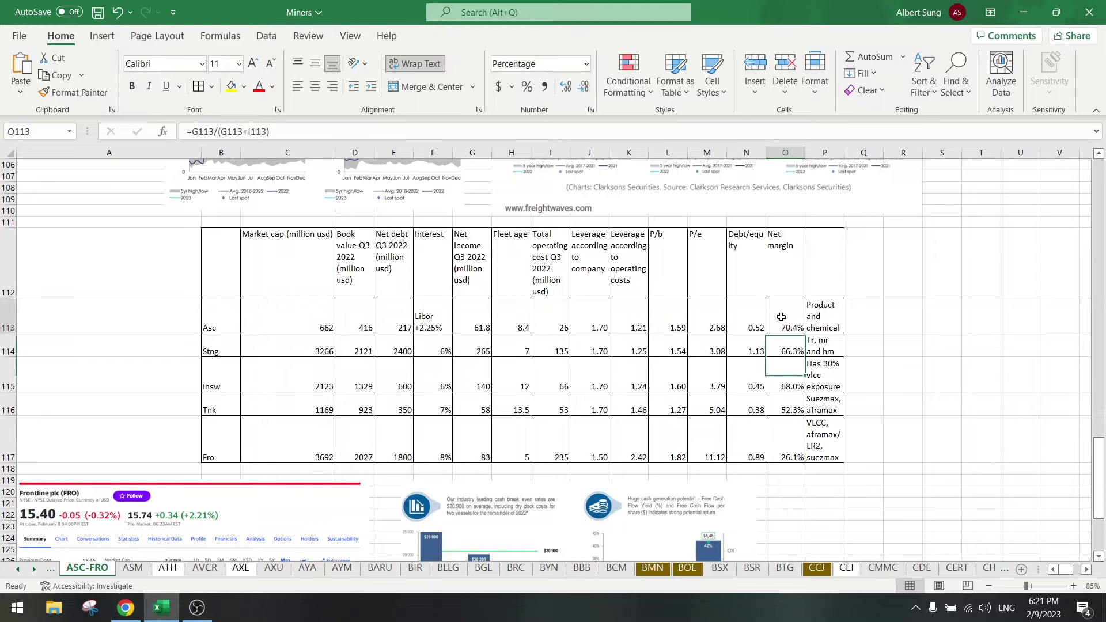
{"action": "left_click", "coordinate": [747, 317]}
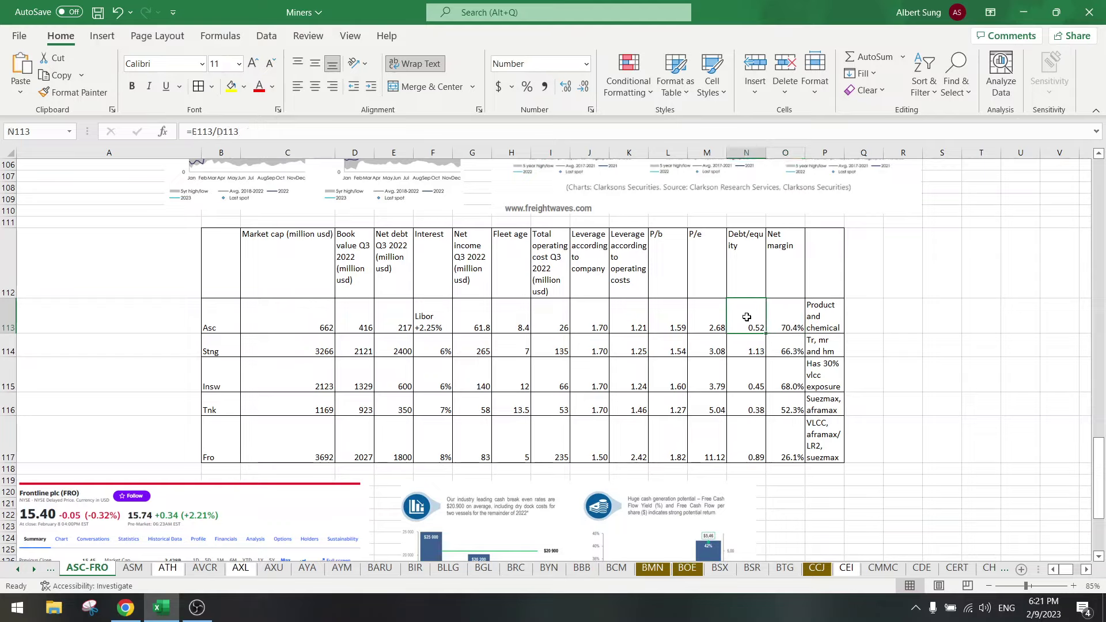
{"action": "left_click", "coordinate": [707, 319]}
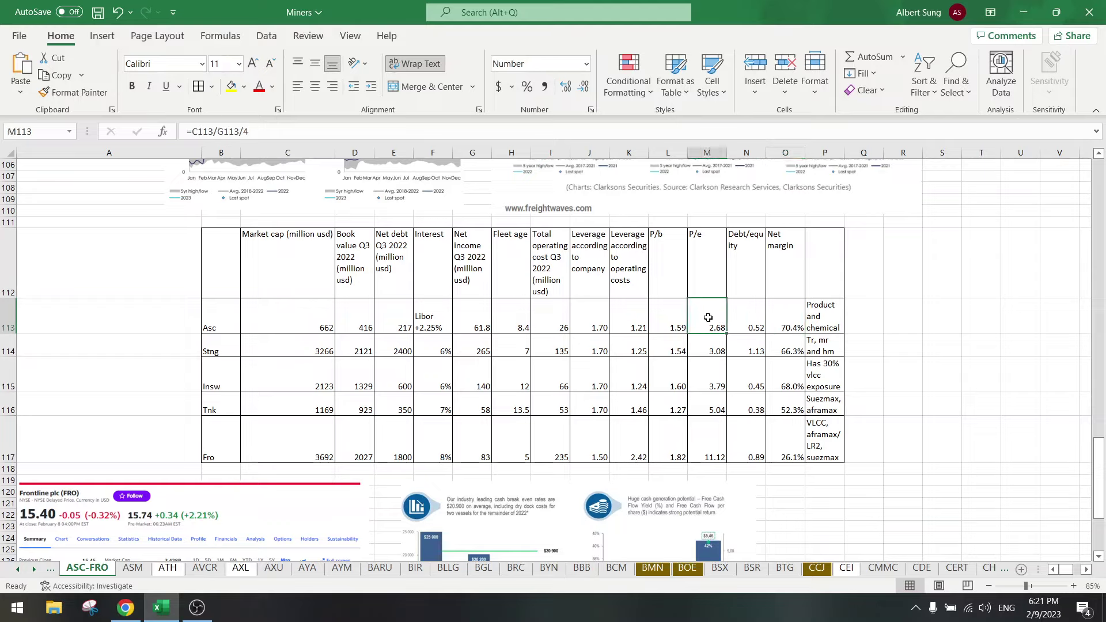
{"action": "left_click", "coordinate": [720, 445]}
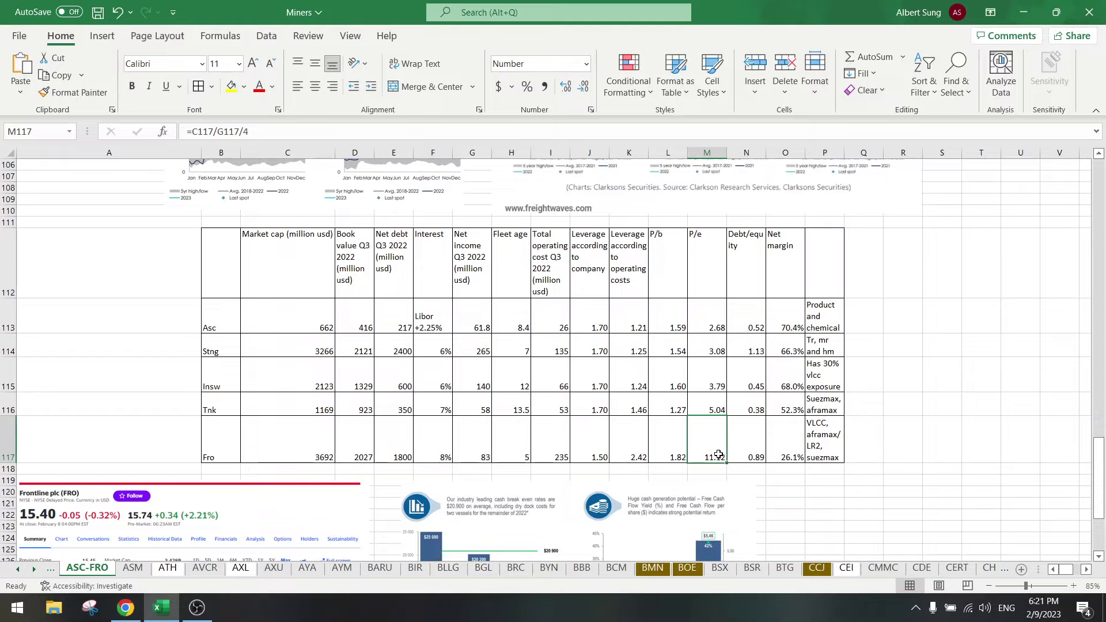
{"action": "left_click", "coordinate": [785, 451]}
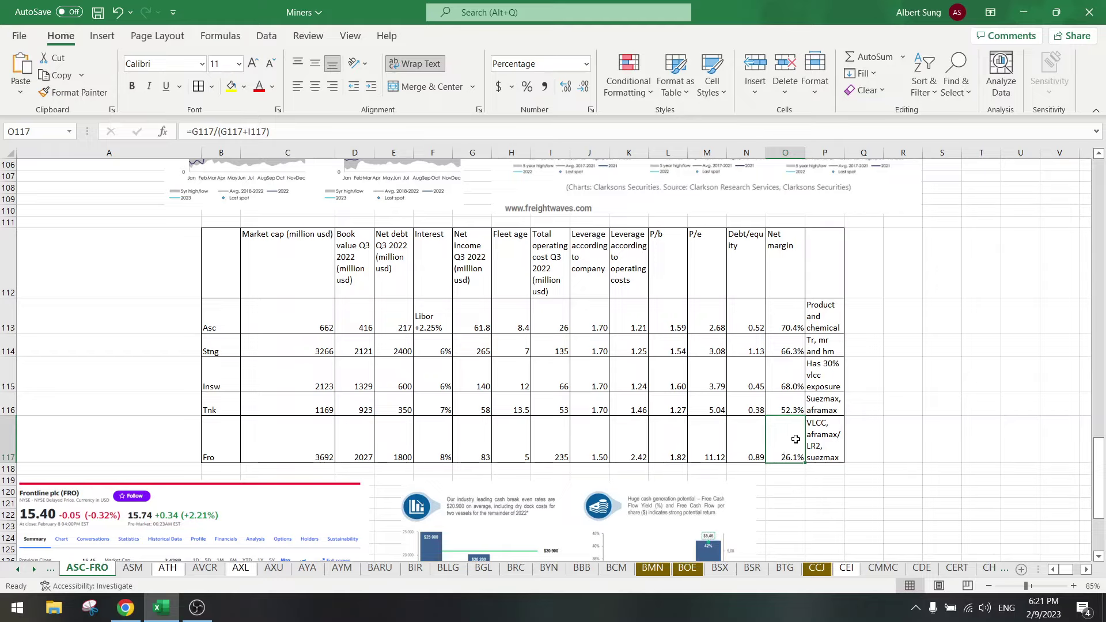
{"action": "left_click", "coordinate": [784, 316]}
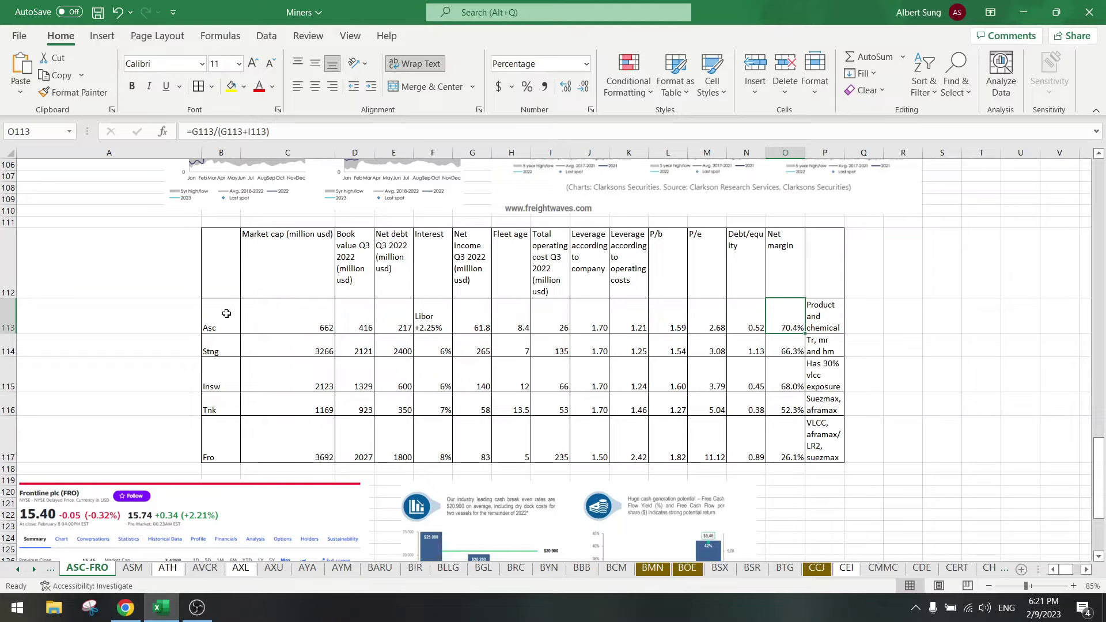
{"action": "left_click_drag", "start_coordinate": [227, 313], "coordinate": [864, 315]}
{"action": "left_click", "coordinate": [838, 308]}
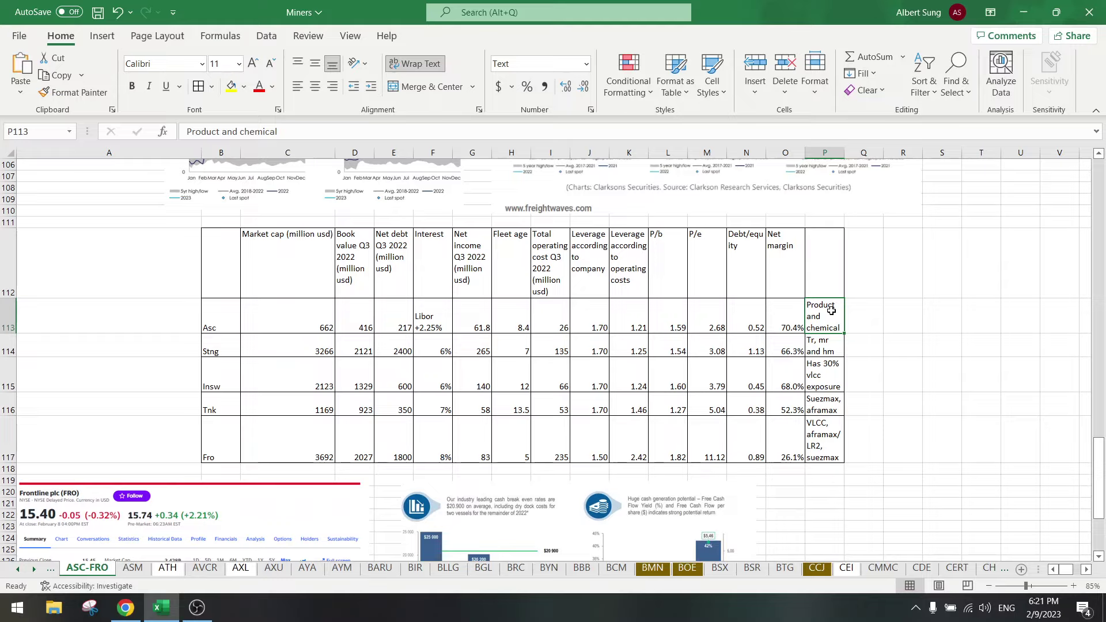
{"action": "left_click", "coordinate": [707, 321]}
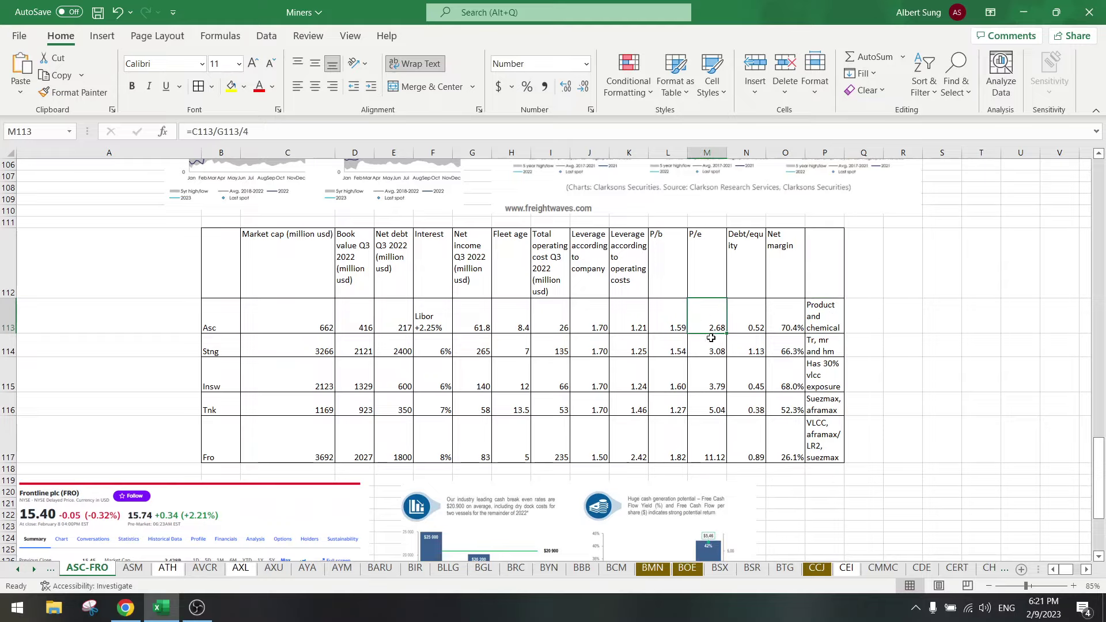
{"action": "left_click_drag", "start_coordinate": [713, 336], "coordinate": [710, 452]}
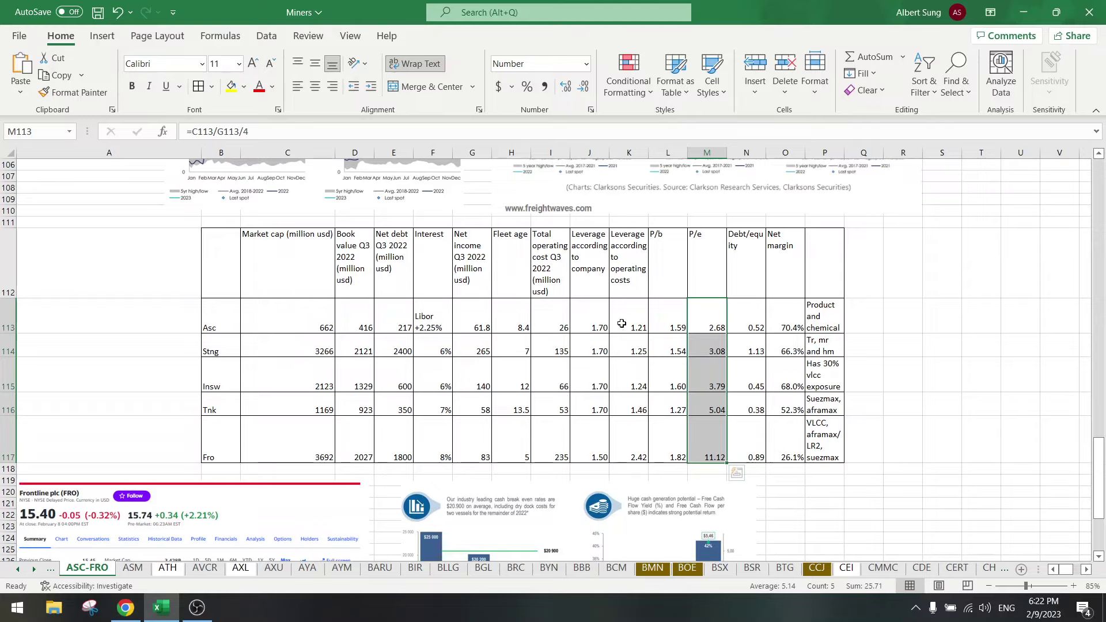
{"action": "left_click", "coordinate": [591, 321]}
{"action": "key", "text": "shift+Down"}
{"action": "key", "text": "shift+Down"}
{"action": "key", "text": "shift+Down"}
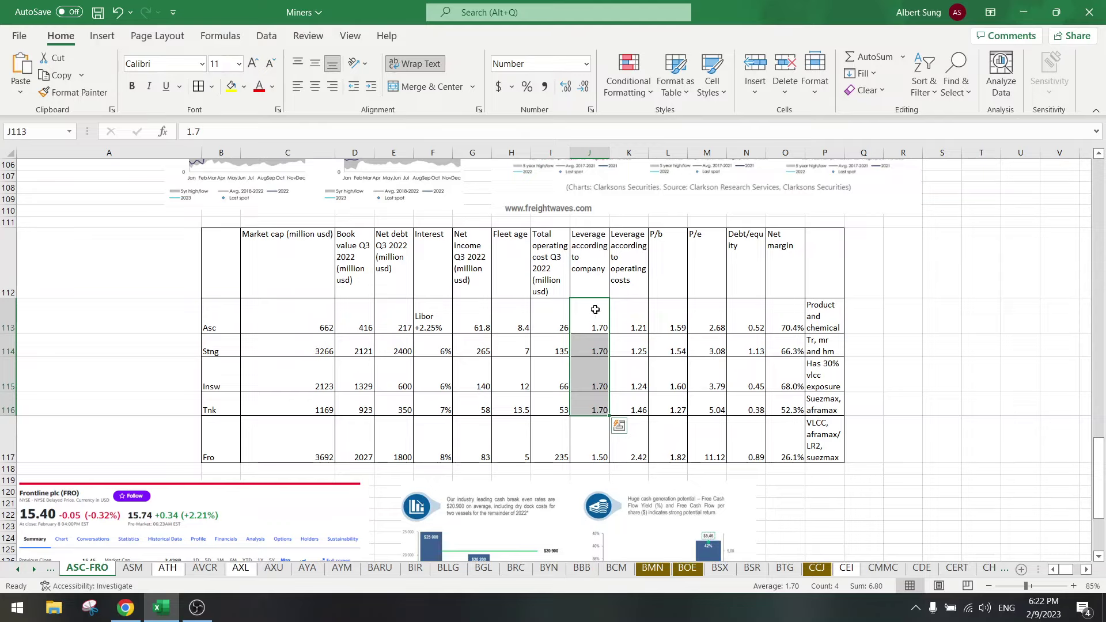
{"action": "left_click_drag", "start_coordinate": [630, 314], "coordinate": [630, 398]}
{"action": "left_click", "coordinate": [628, 316]}
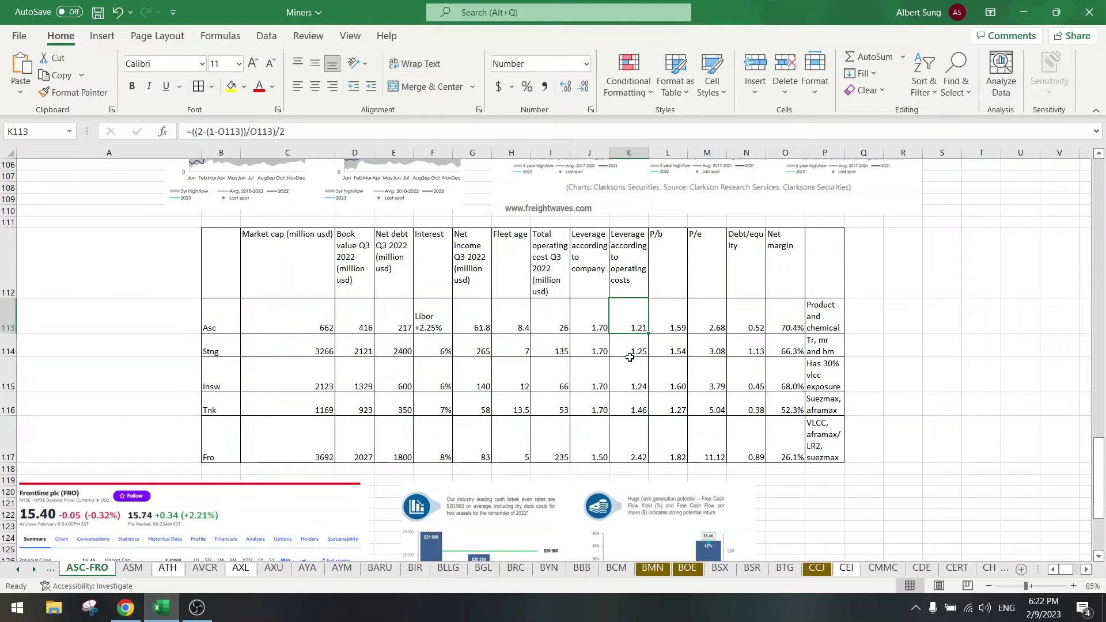
{"action": "left_click", "coordinate": [521, 314]}
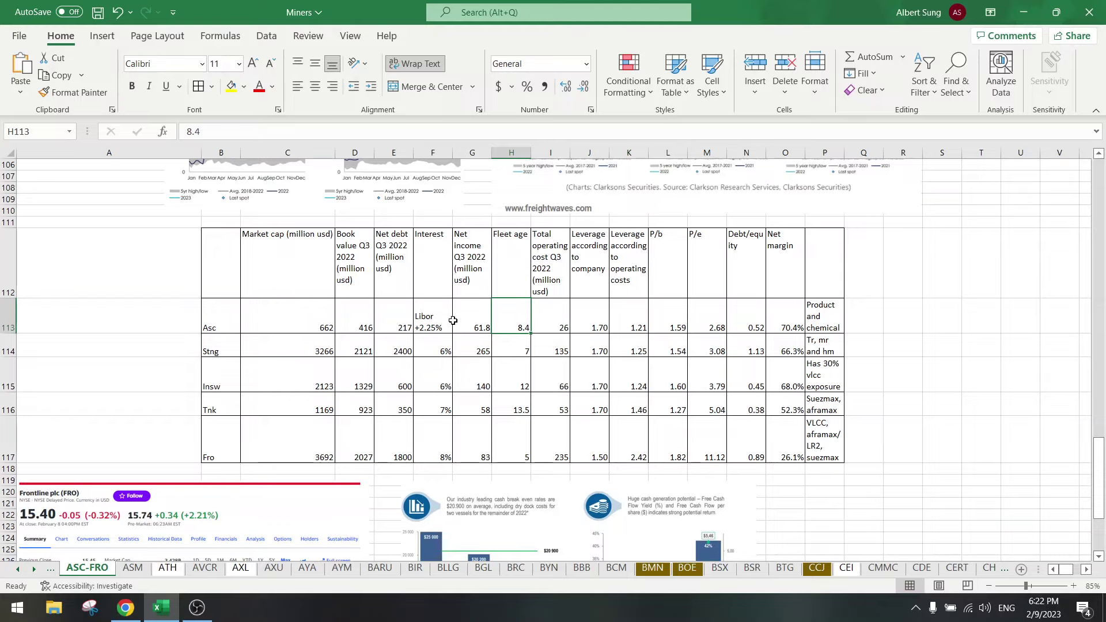
{"action": "left_click", "coordinate": [826, 313]}
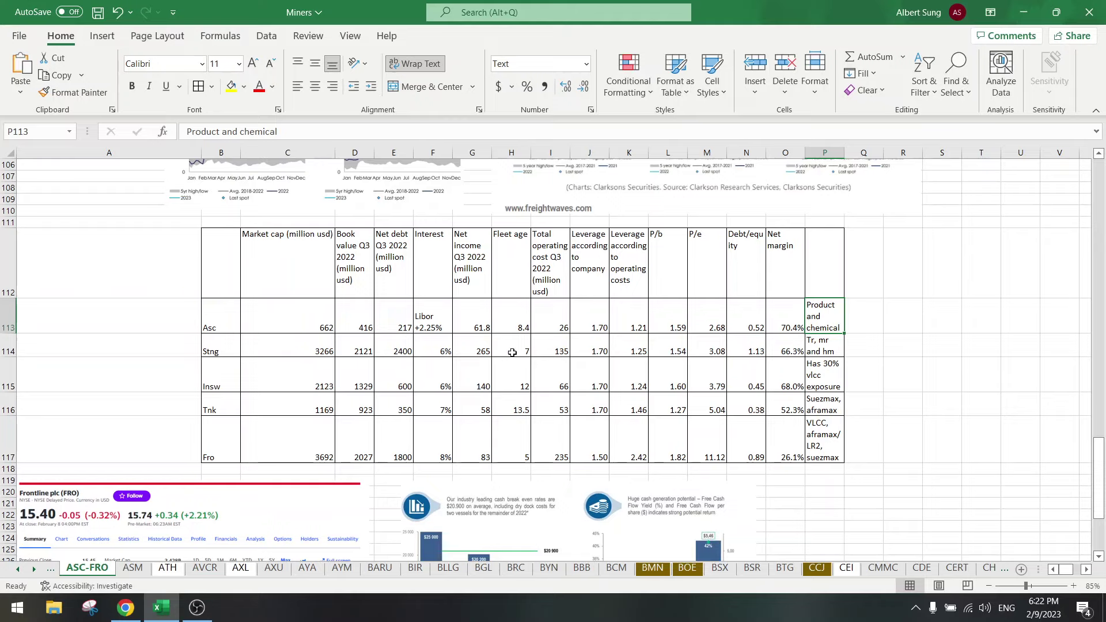
{"action": "left_click_drag", "start_coordinate": [285, 323], "coordinate": [830, 350]}
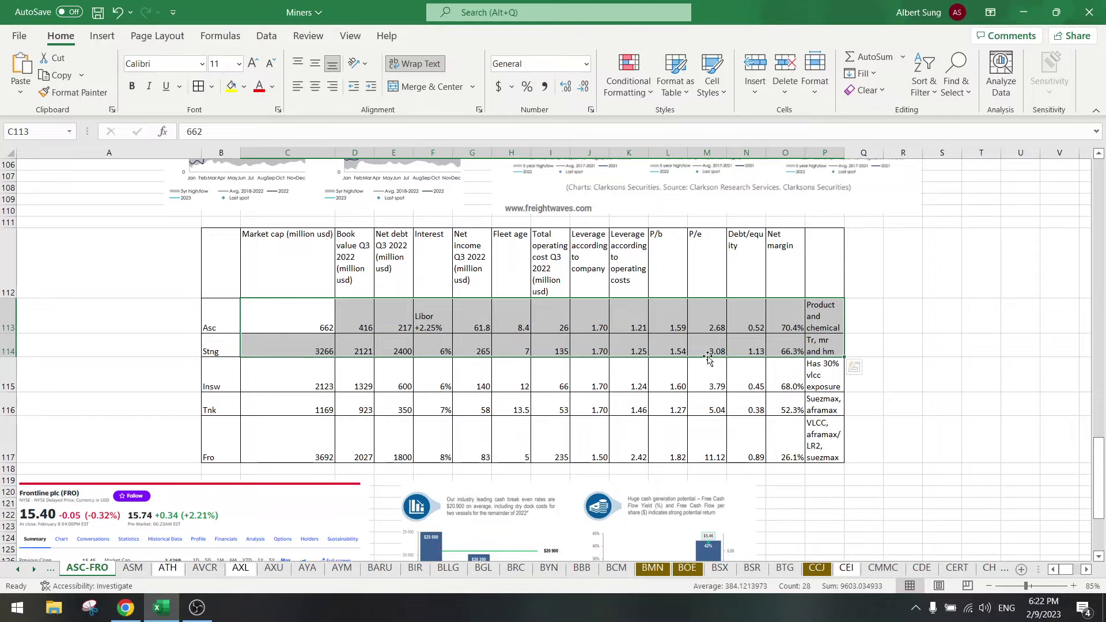
{"action": "left_click", "coordinate": [753, 349]}
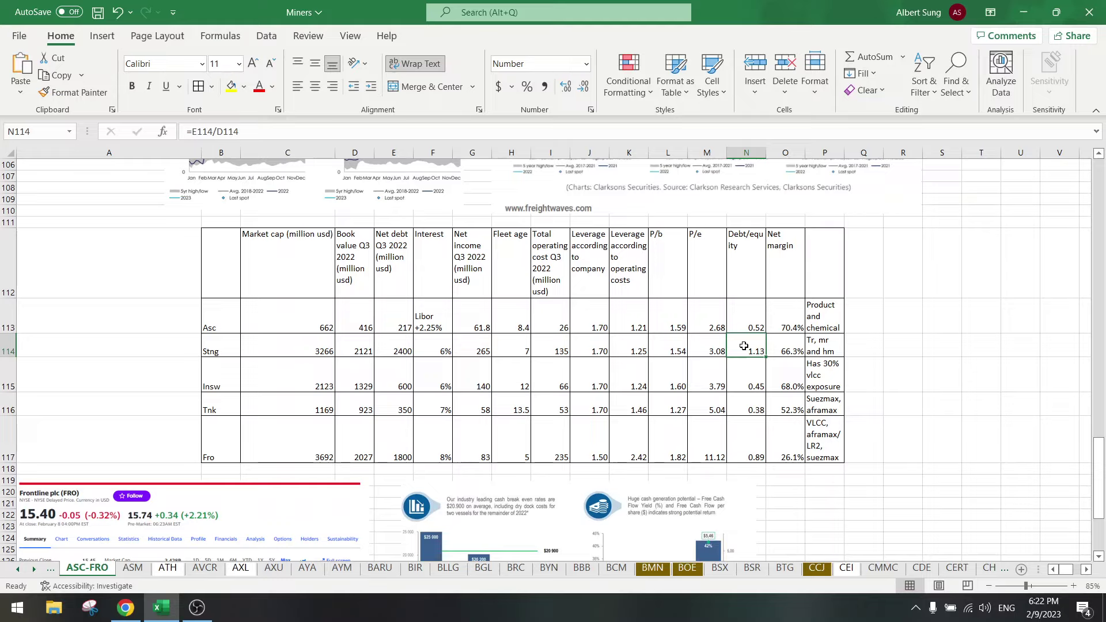
{"action": "left_click", "coordinate": [219, 351]}
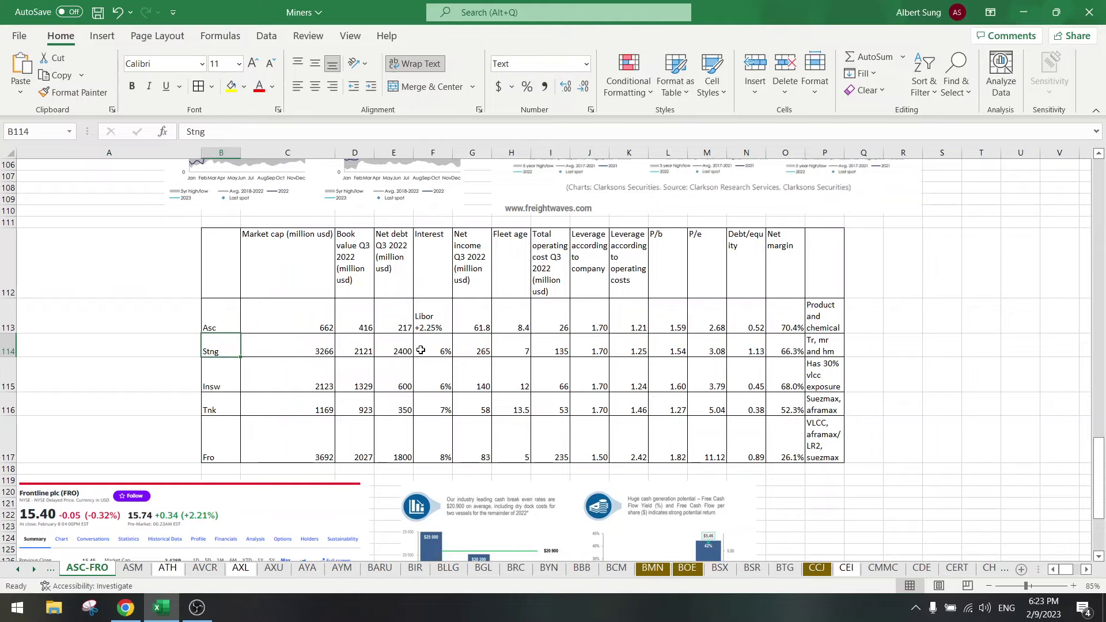
{"action": "left_click", "coordinate": [741, 345]}
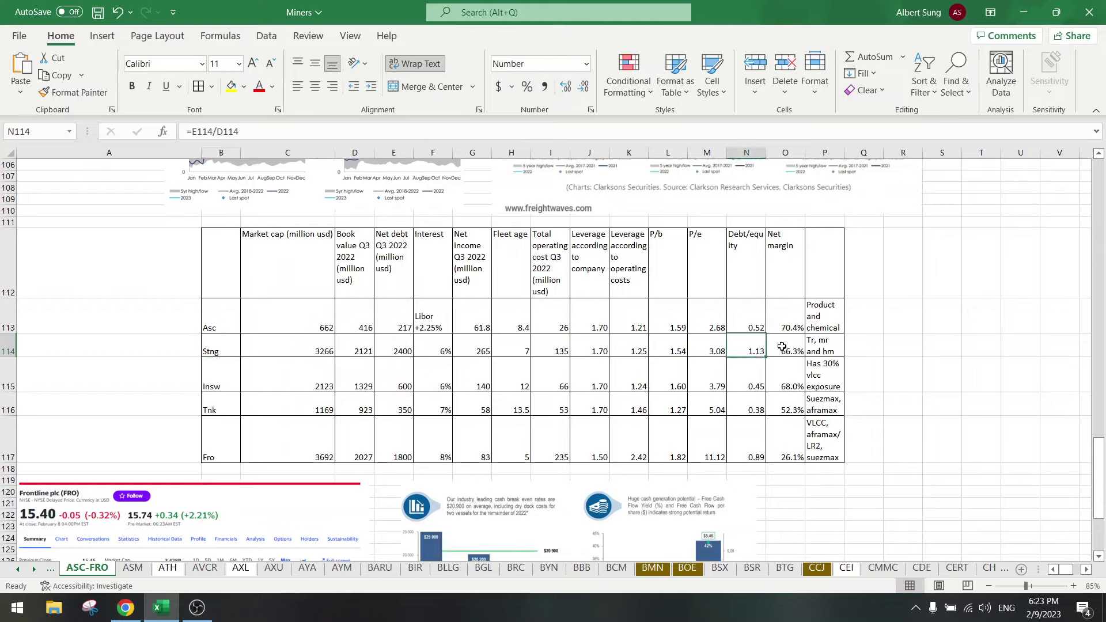
{"action": "left_click", "coordinate": [821, 344]}
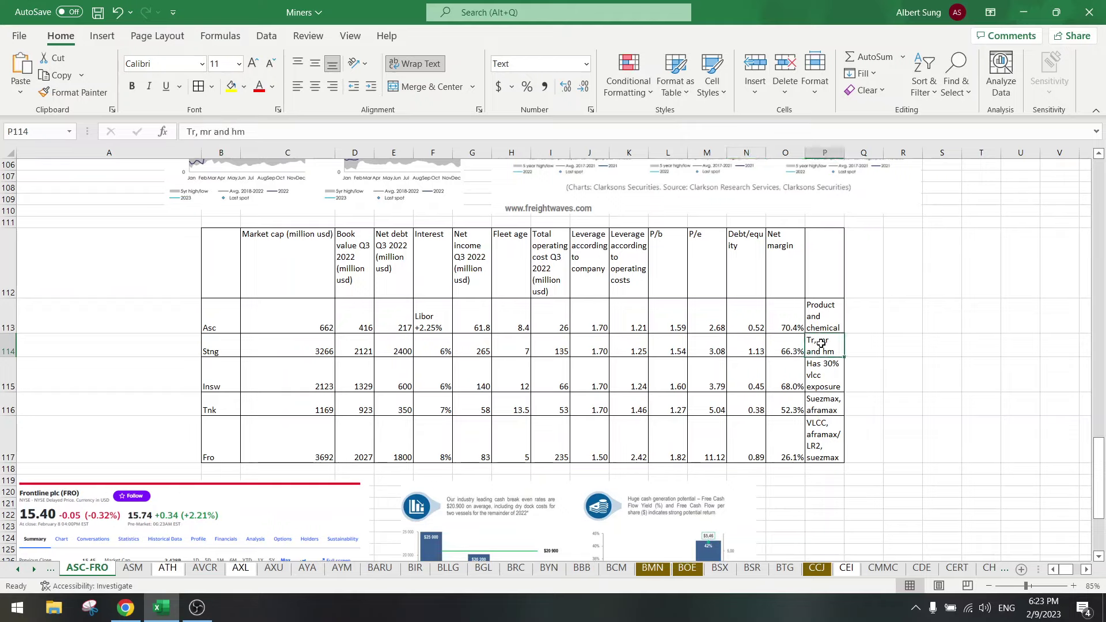
{"action": "left_click", "coordinate": [218, 375]}
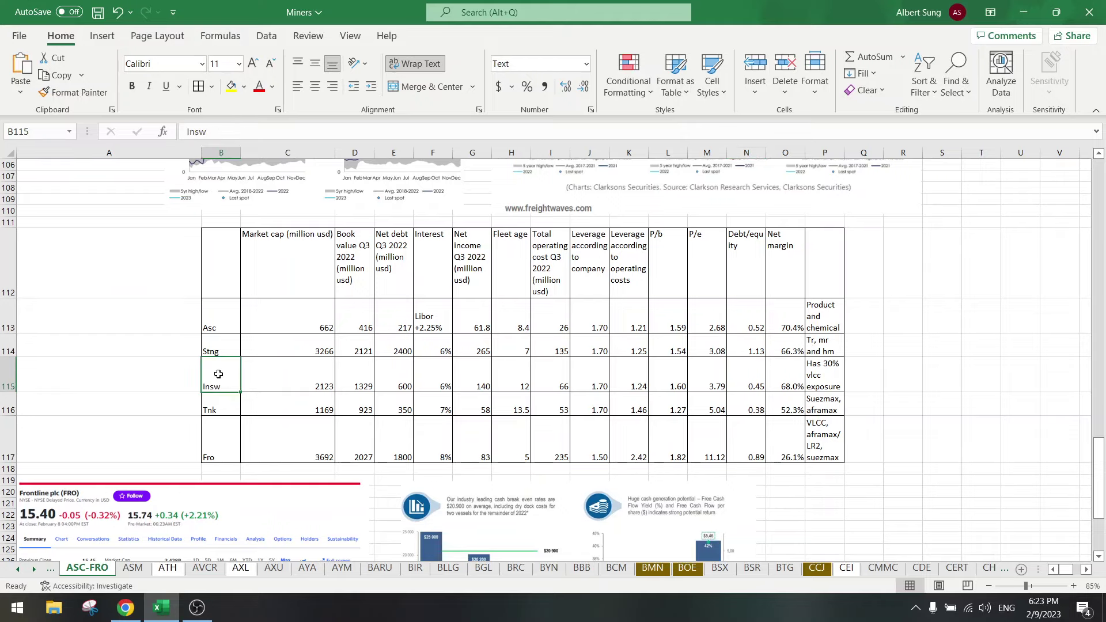
{"action": "left_click_drag", "start_coordinate": [218, 375], "coordinate": [817, 378]}
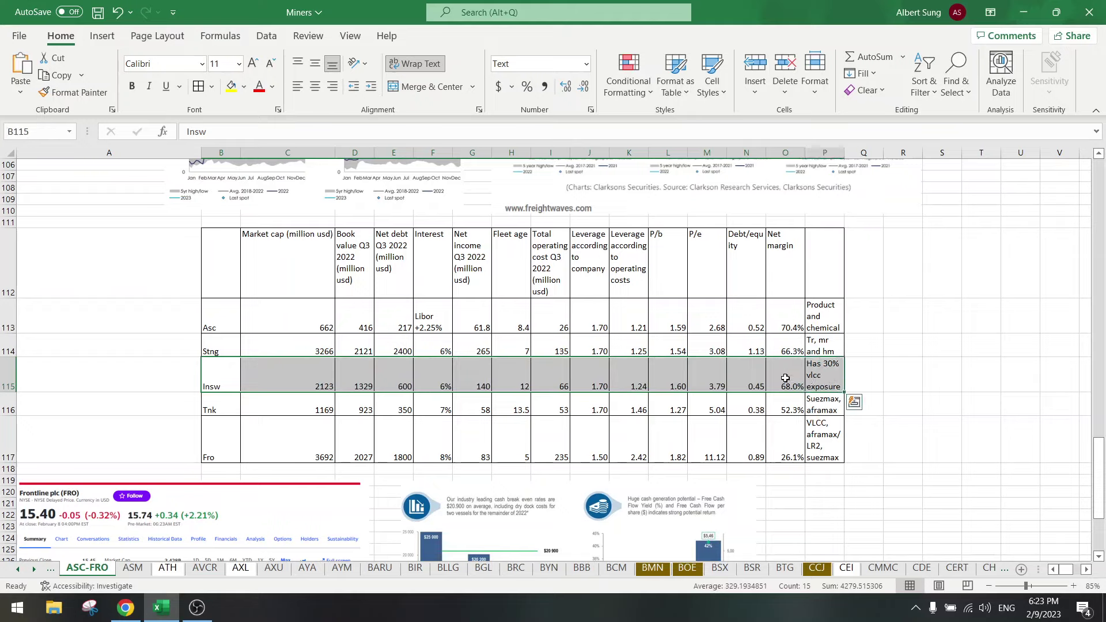
{"action": "left_click", "coordinate": [821, 374]}
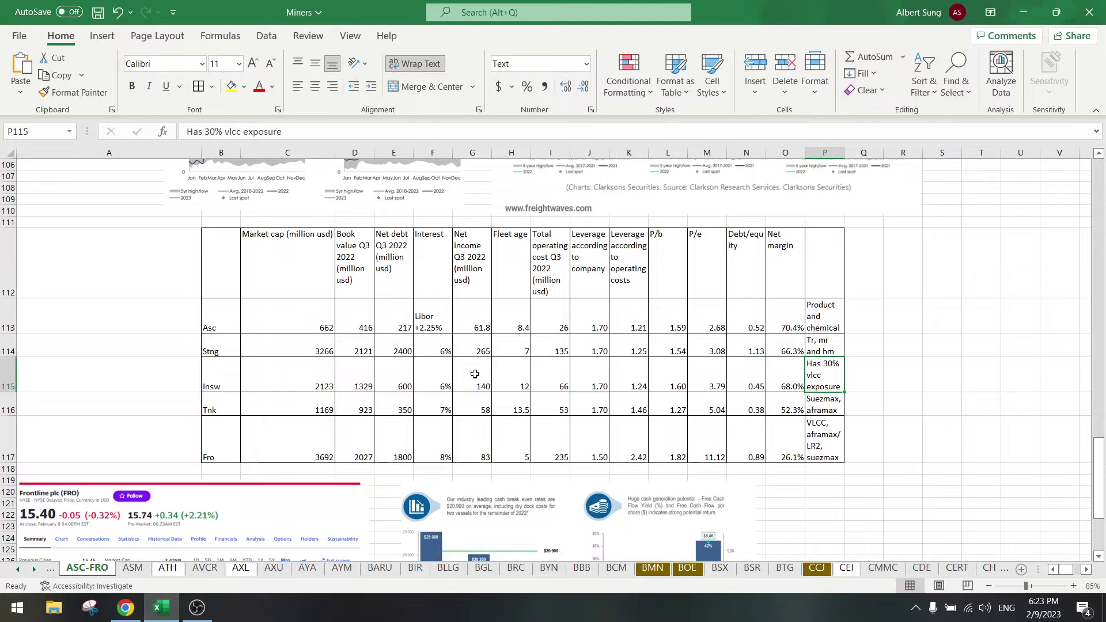
{"action": "left_click", "coordinate": [521, 374]}
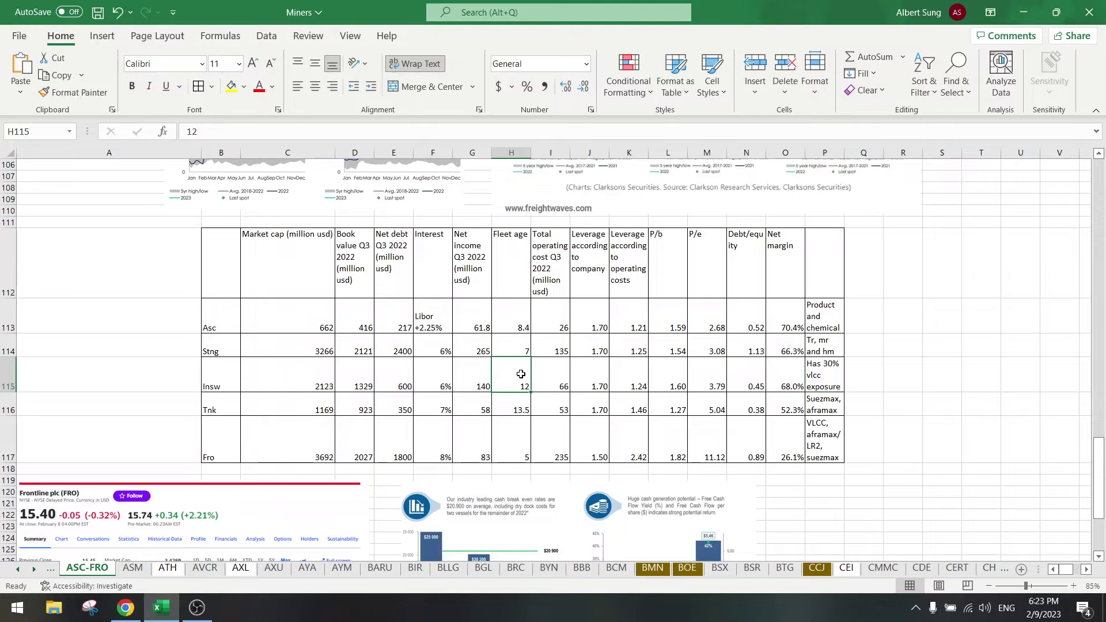
{"action": "left_click_drag", "start_coordinate": [219, 410], "coordinate": [823, 411]}
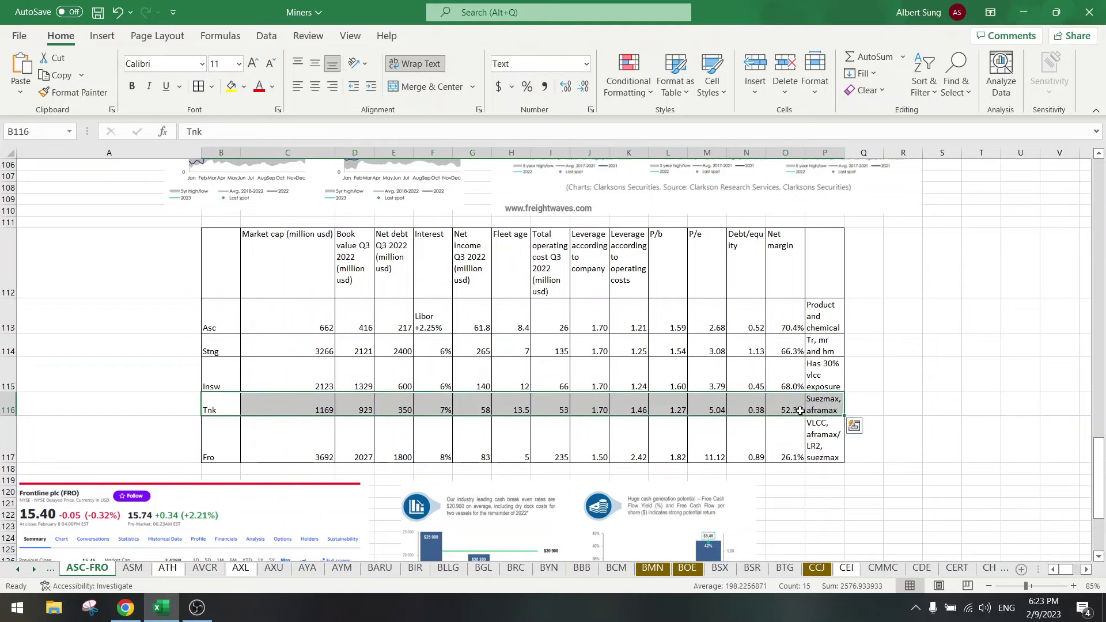
{"action": "left_click", "coordinate": [715, 404]}
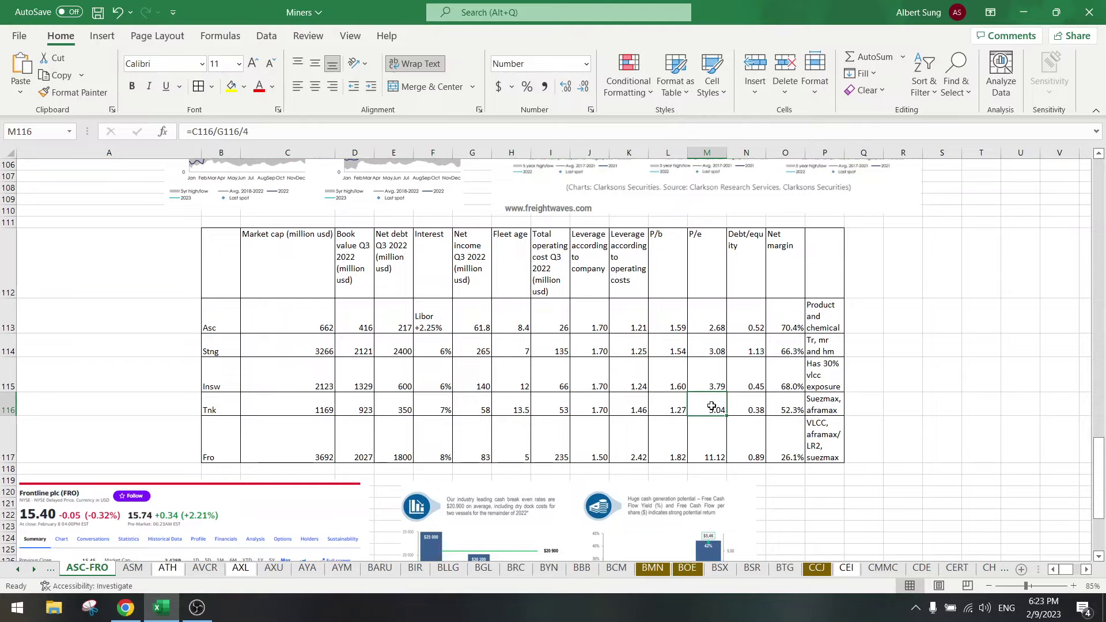
{"action": "key", "text": "Up"}
{"action": "key", "text": "Up"}
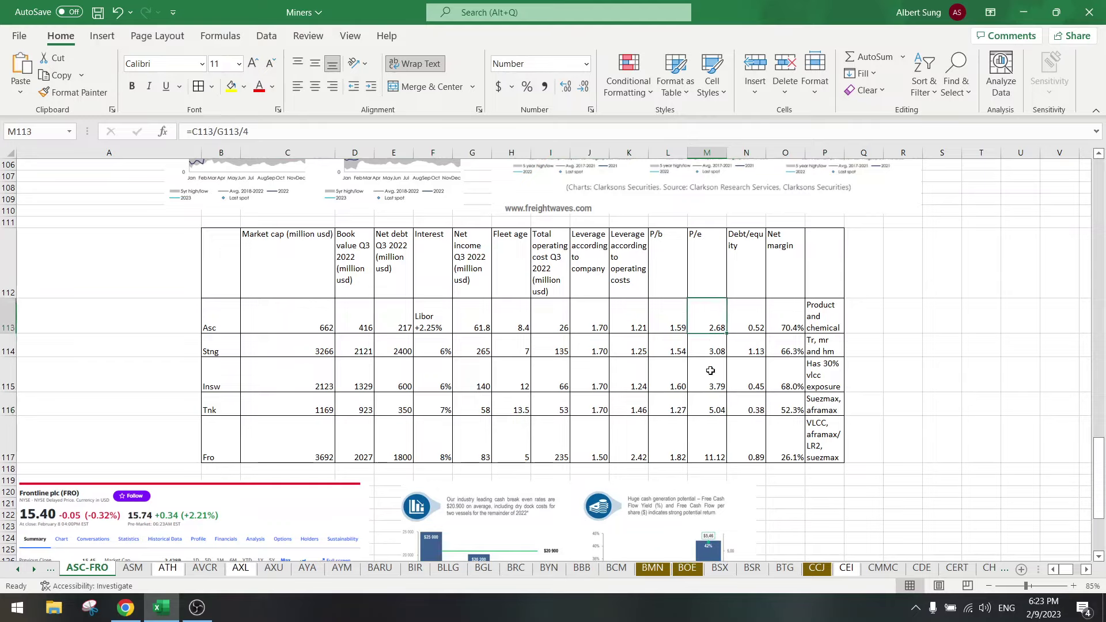
{"action": "left_click", "coordinate": [830, 404]}
{"action": "left_click", "coordinate": [719, 408]}
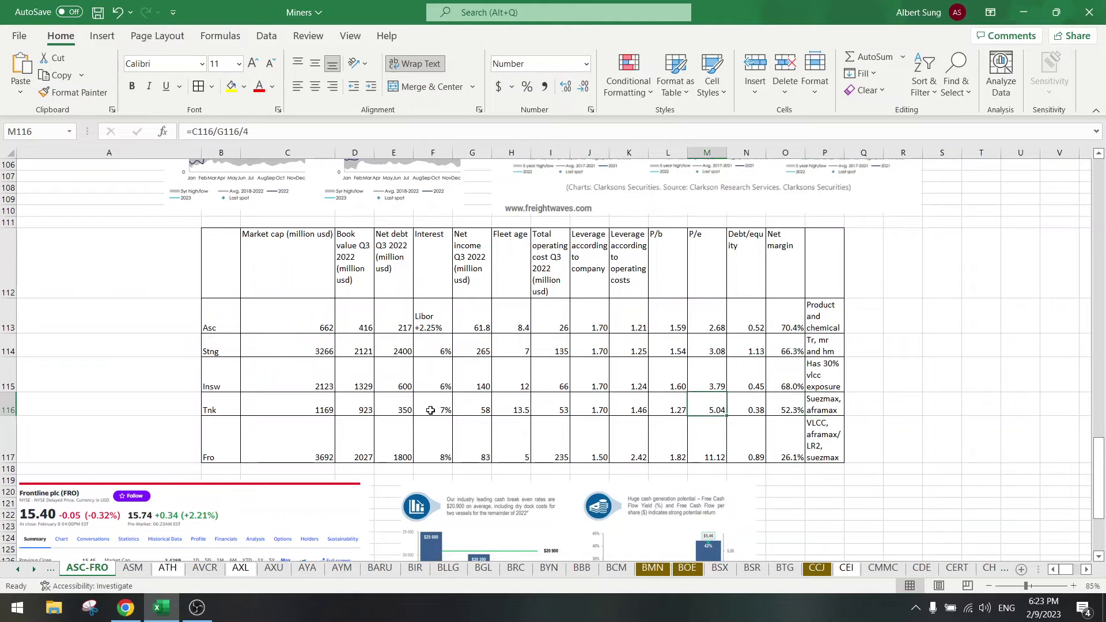
{"action": "left_click_drag", "start_coordinate": [220, 440], "coordinate": [824, 436]}
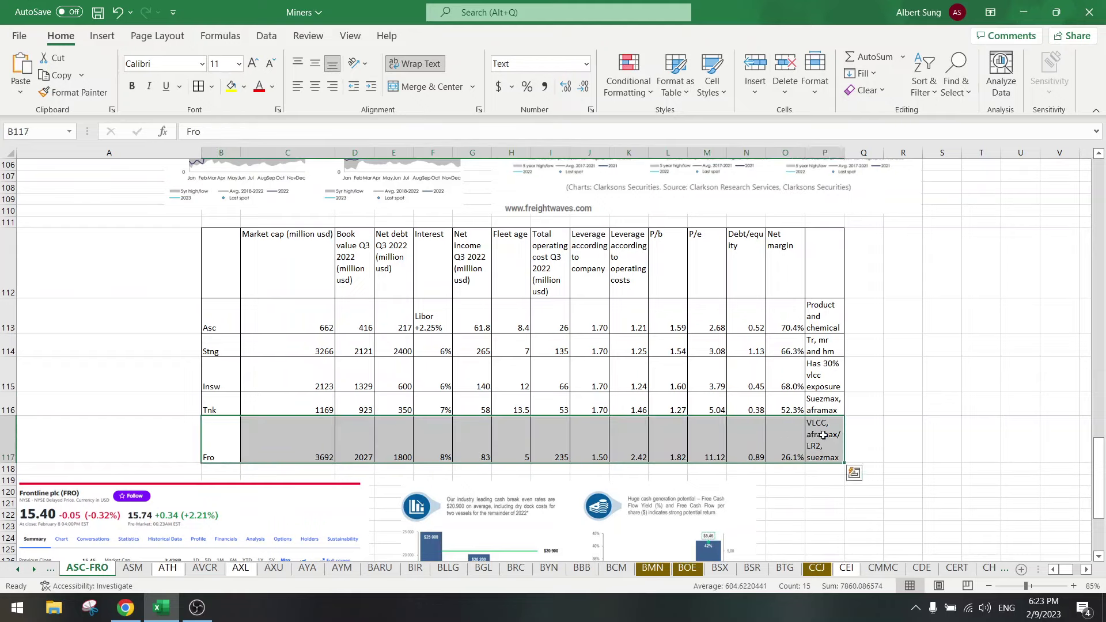
{"action": "left_click", "coordinate": [778, 450]}
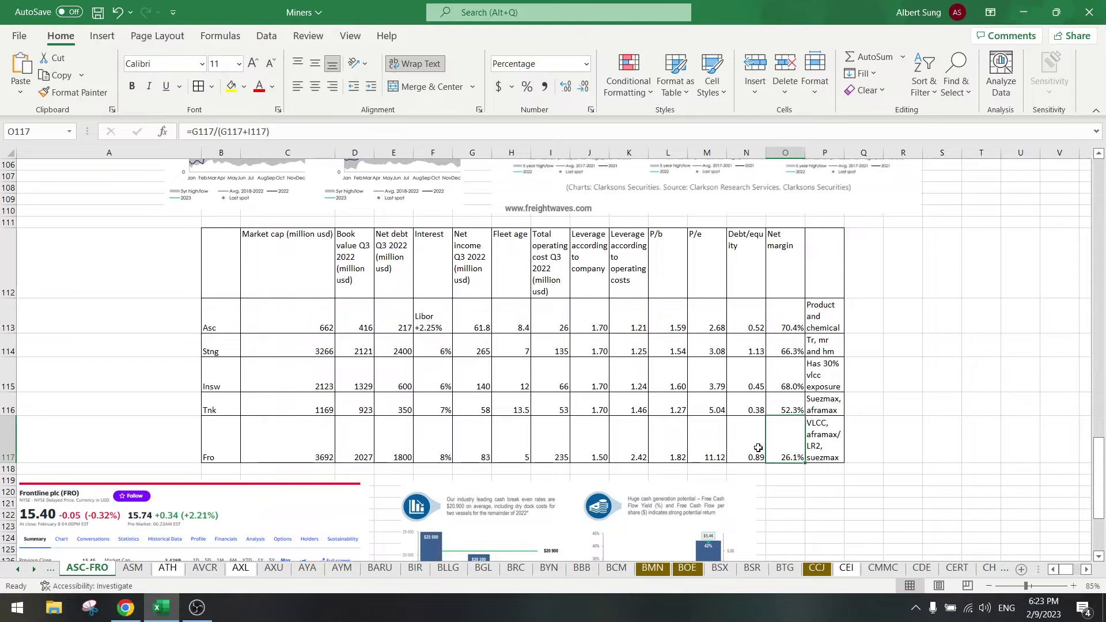
{"action": "left_click", "coordinate": [477, 446]}
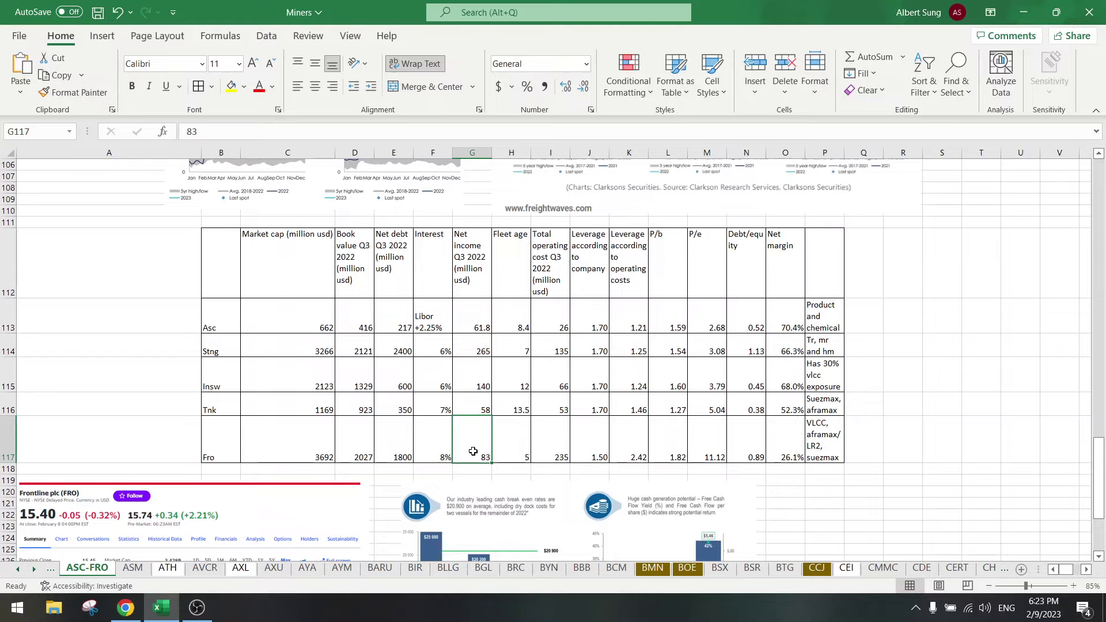
{"action": "left_click", "coordinate": [557, 451]}
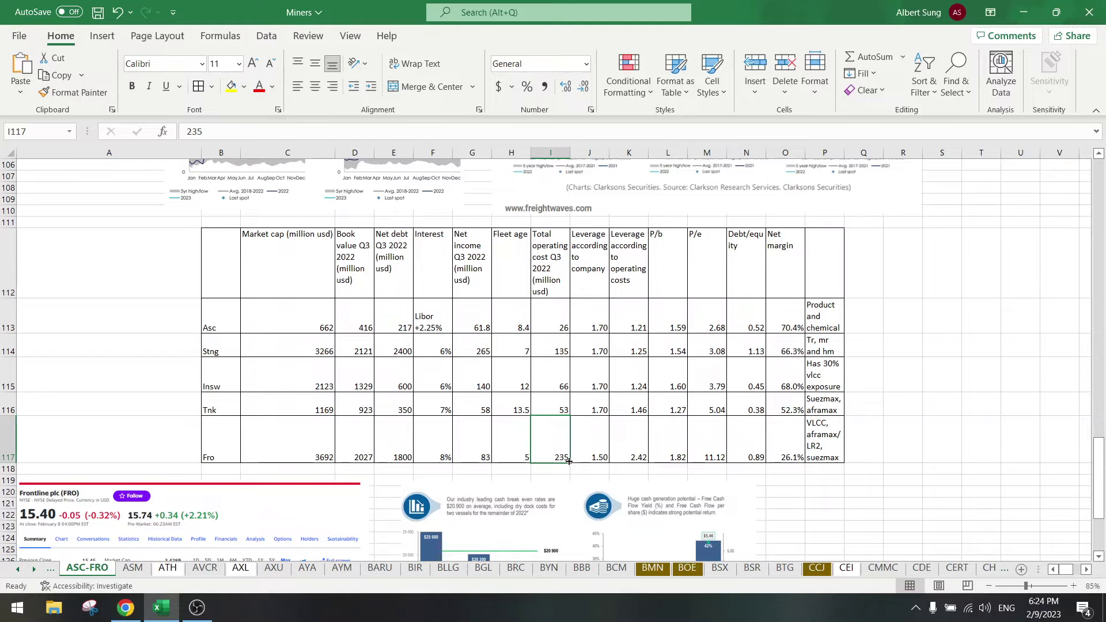
{"action": "left_click", "coordinate": [477, 456]}
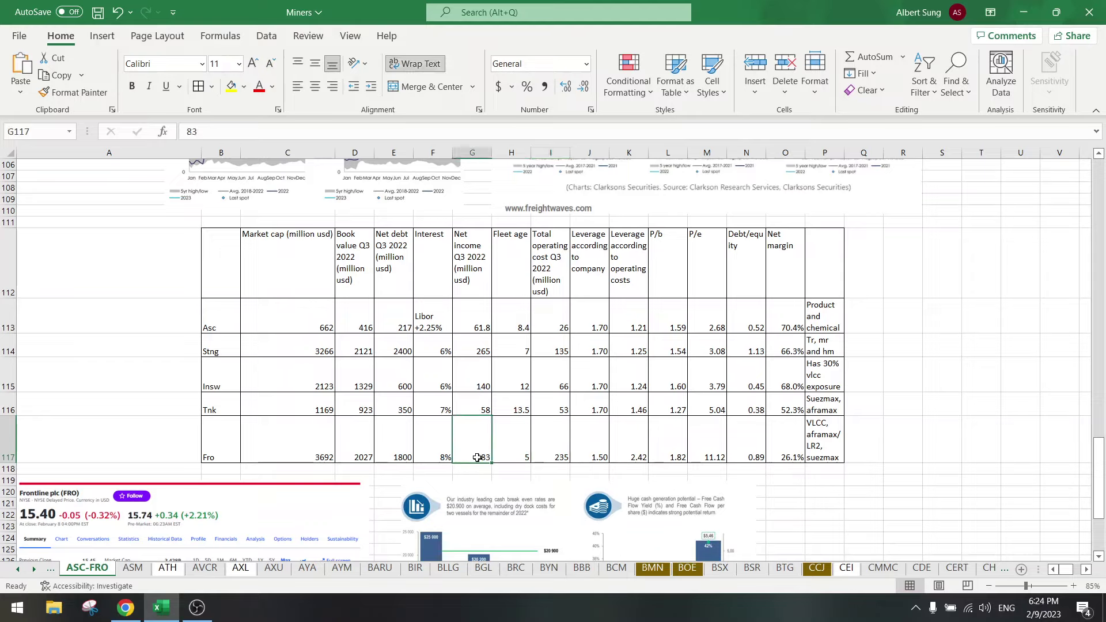
{"action": "left_click", "coordinate": [552, 455]}
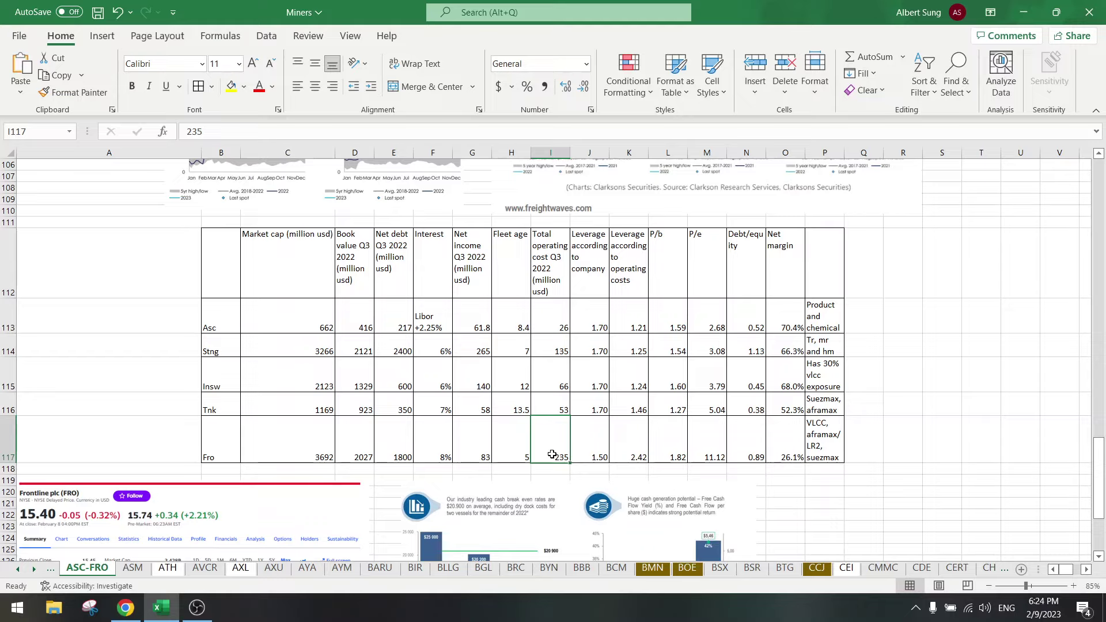
{"action": "left_click", "coordinate": [473, 453]}
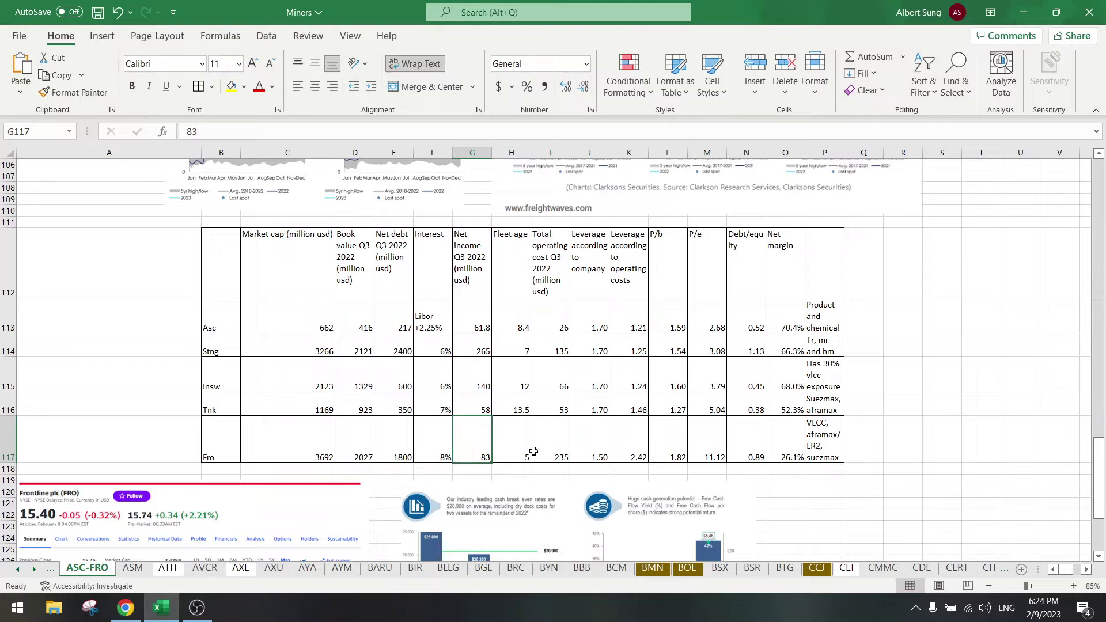
{"action": "left_click", "coordinate": [558, 453]}
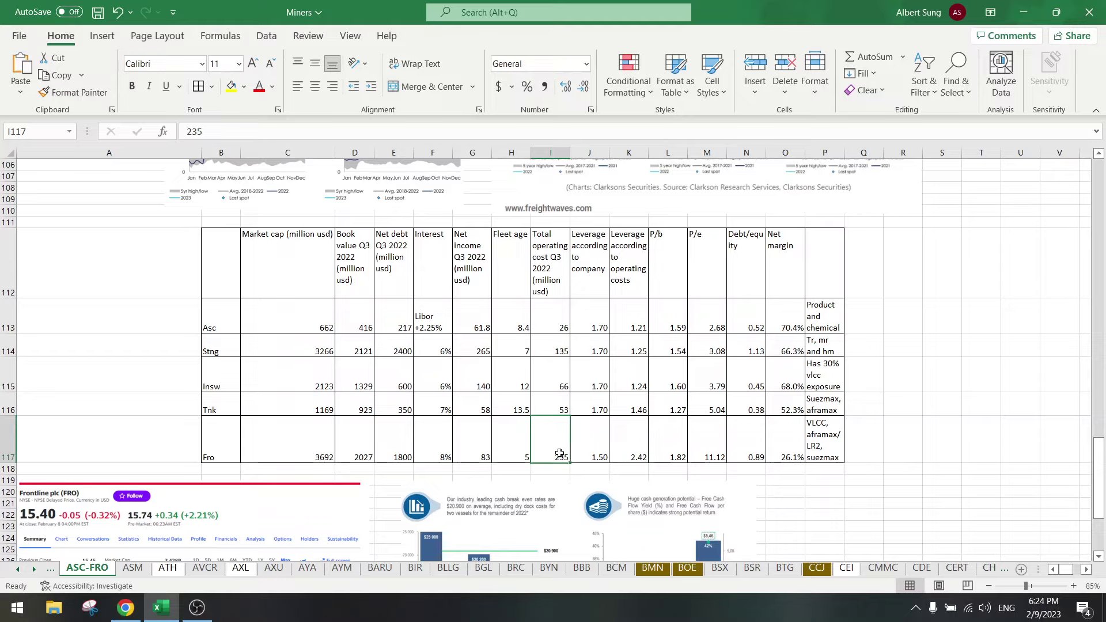
{"action": "left_click", "coordinate": [469, 454]}
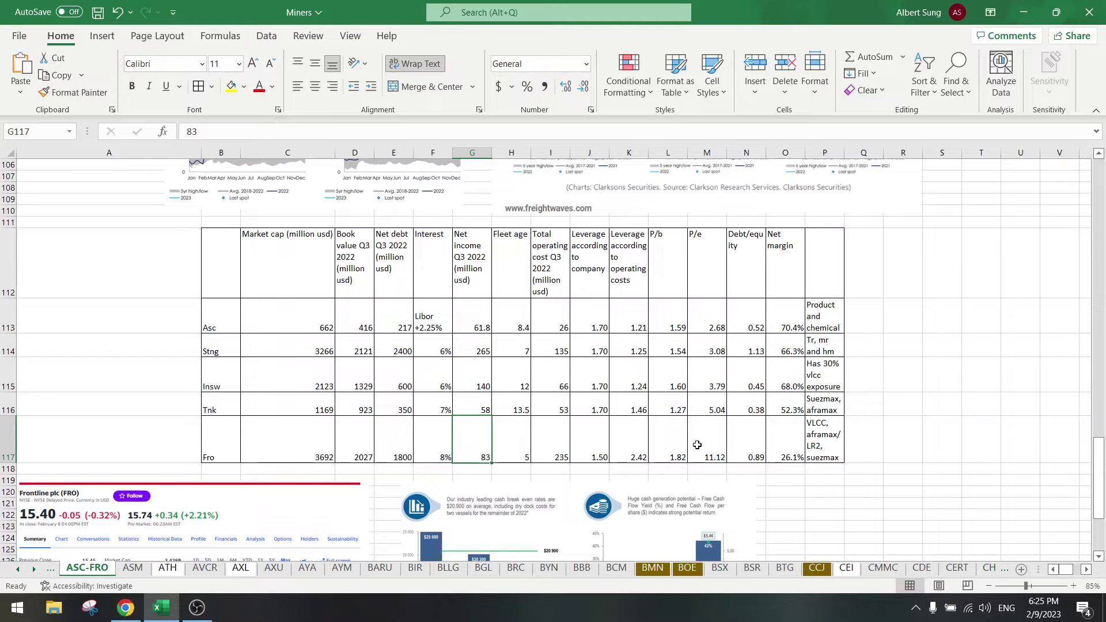
{"action": "left_click", "coordinate": [834, 447]}
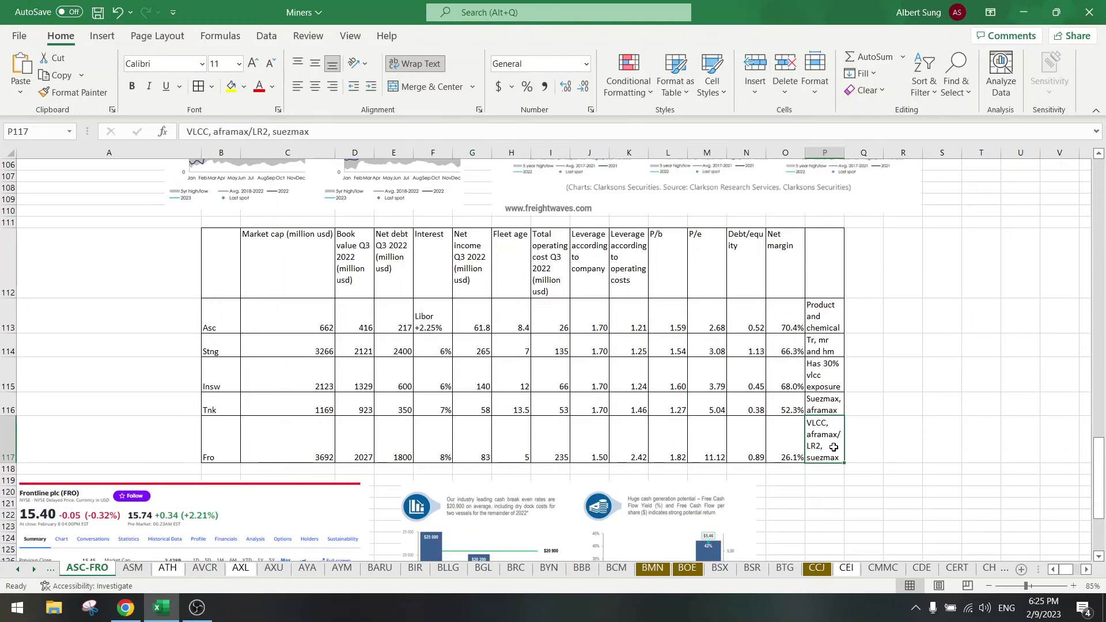
{"action": "scroll", "coordinate": [834, 448], "scroll_direction": "down", "scroll_amount": 5}
{"action": "scroll", "coordinate": [367, 402], "scroll_direction": "up", "scroll_amount": 3}
{"action": "scroll", "coordinate": [346, 403], "scroll_direction": "down", "scroll_amount": 3}
{"action": "left_click", "coordinate": [295, 404]}
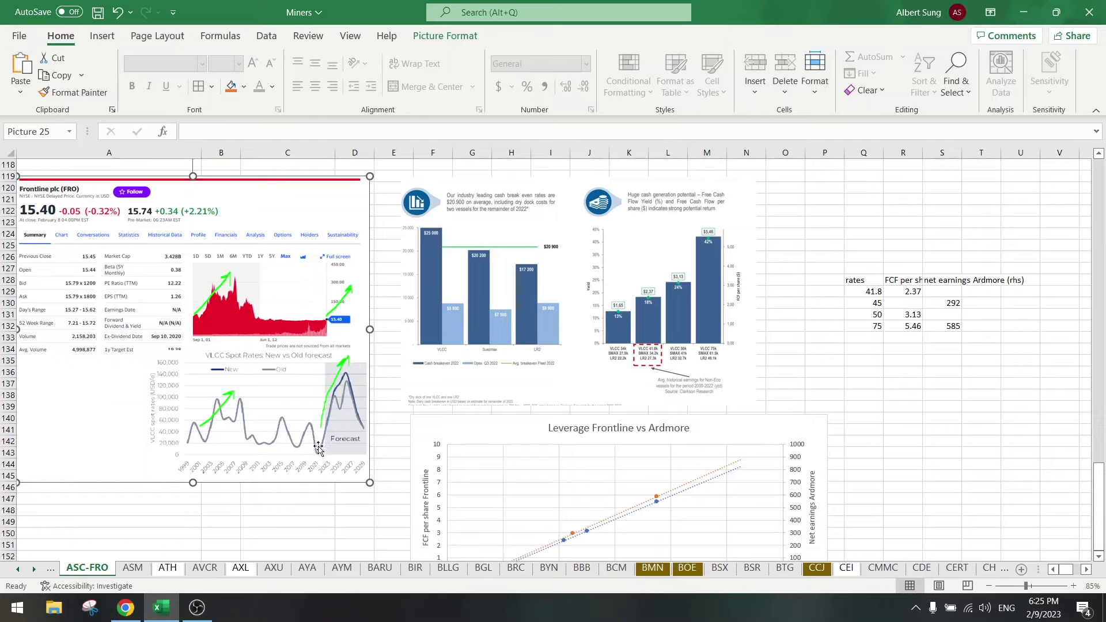
{"action": "scroll", "coordinate": [494, 383], "scroll_direction": "up", "scroll_amount": 4}
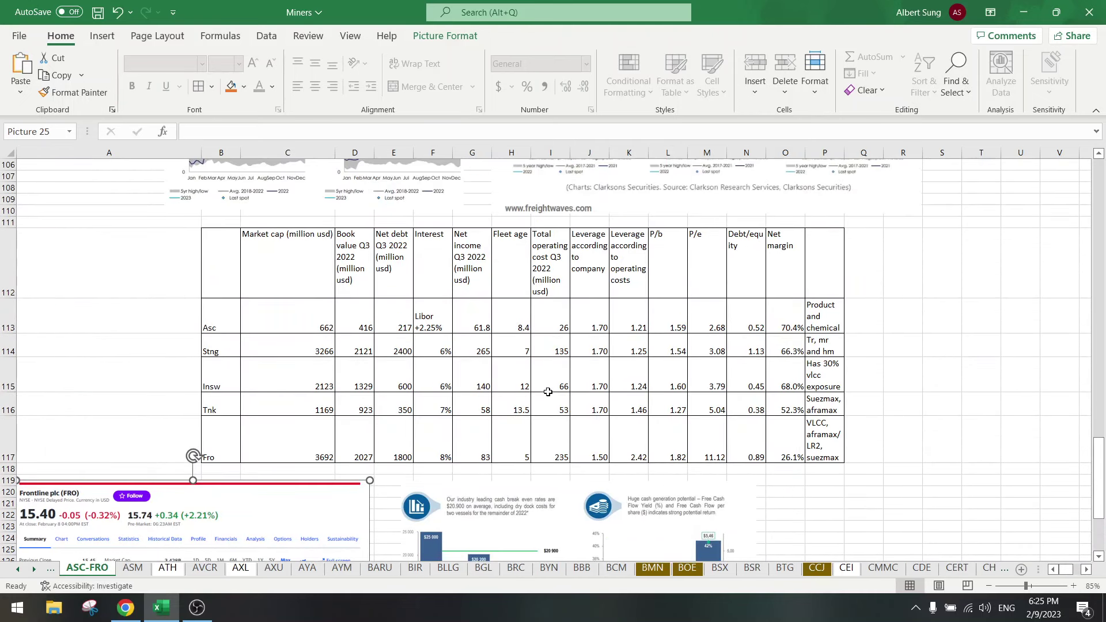
{"action": "left_click", "coordinate": [554, 445]}
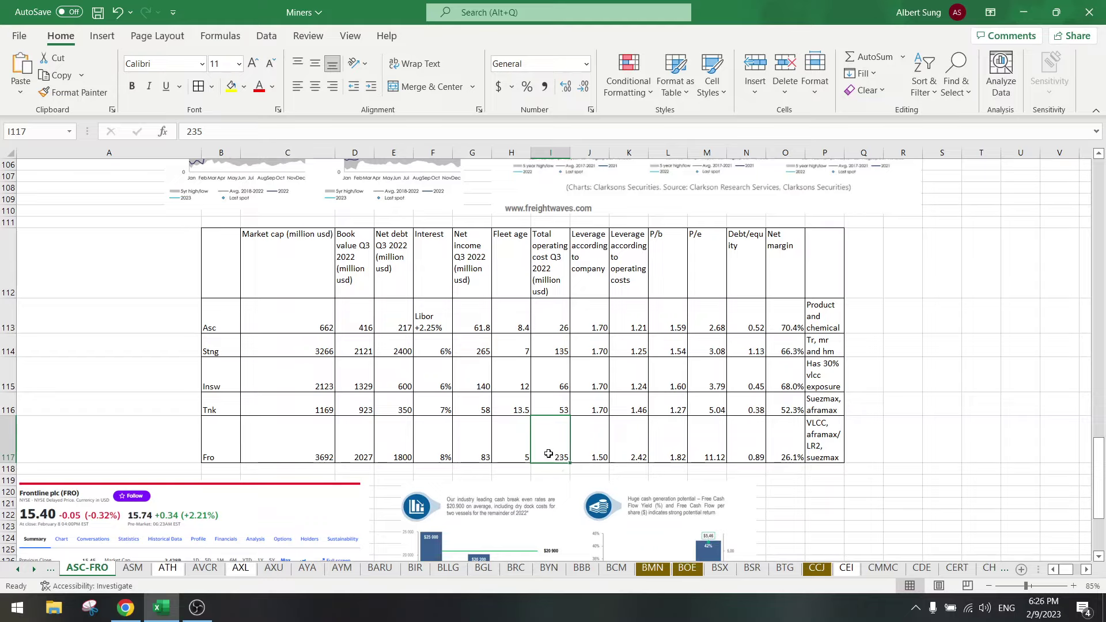
{"action": "left_click", "coordinate": [472, 451]}
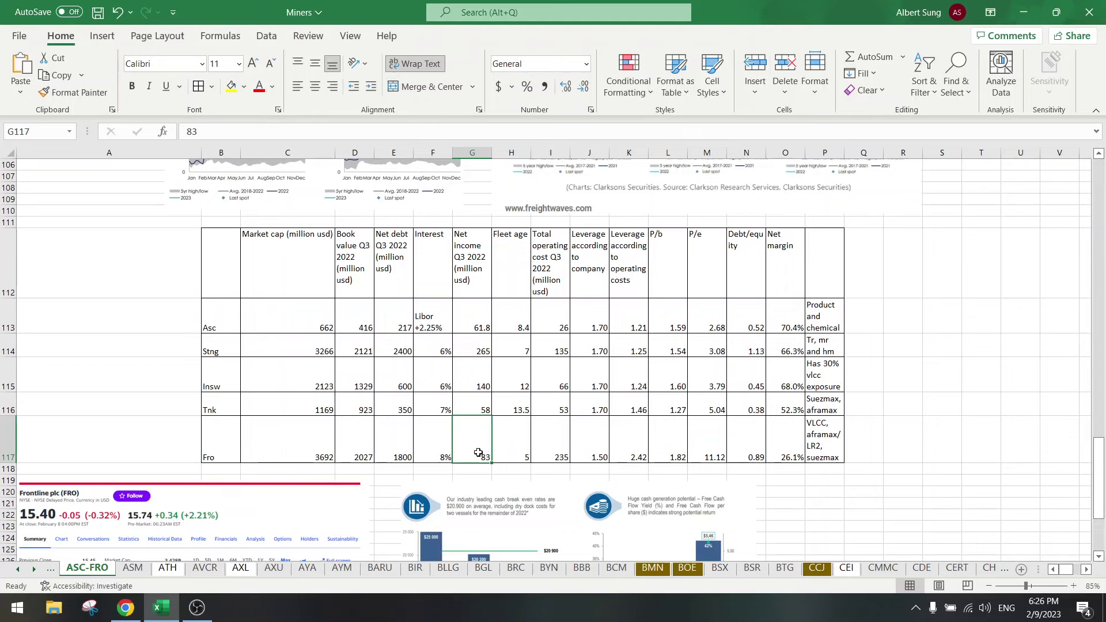
- Review the Fro row and its vessel type notes below the comparison table
{"action": "left_click", "coordinate": [220, 447]}
{"action": "scroll", "coordinate": [220, 447], "scroll_direction": "down", "scroll_amount": 2}
{"action": "scroll", "coordinate": [284, 486], "scroll_direction": "down", "scroll_amount": 2}
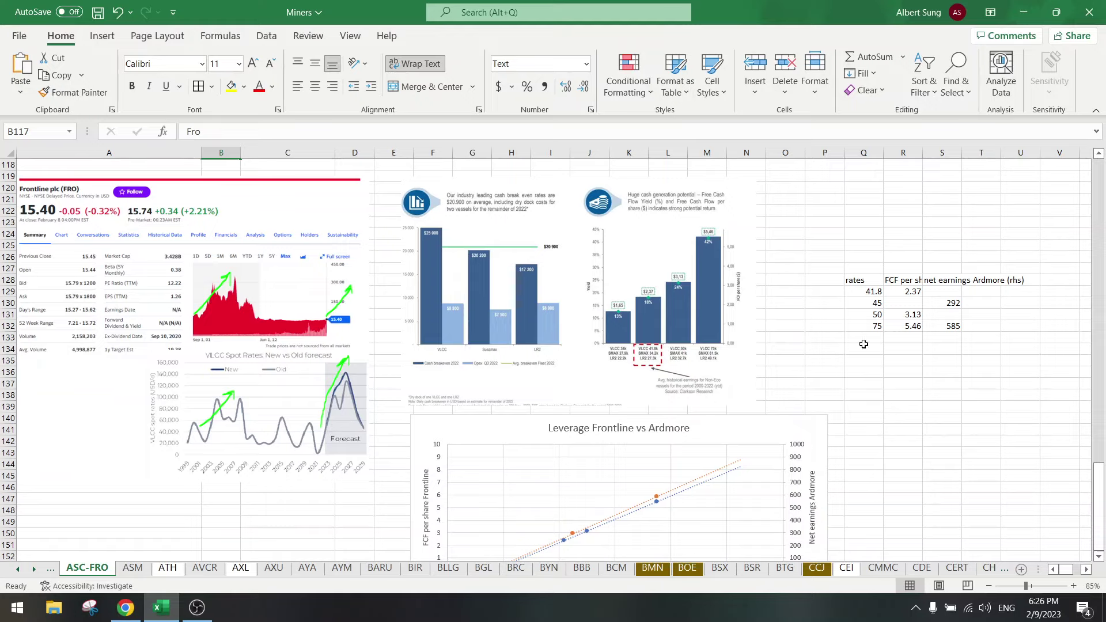
{"action": "scroll", "coordinate": [790, 354], "scroll_direction": "up", "scroll_amount": 4}
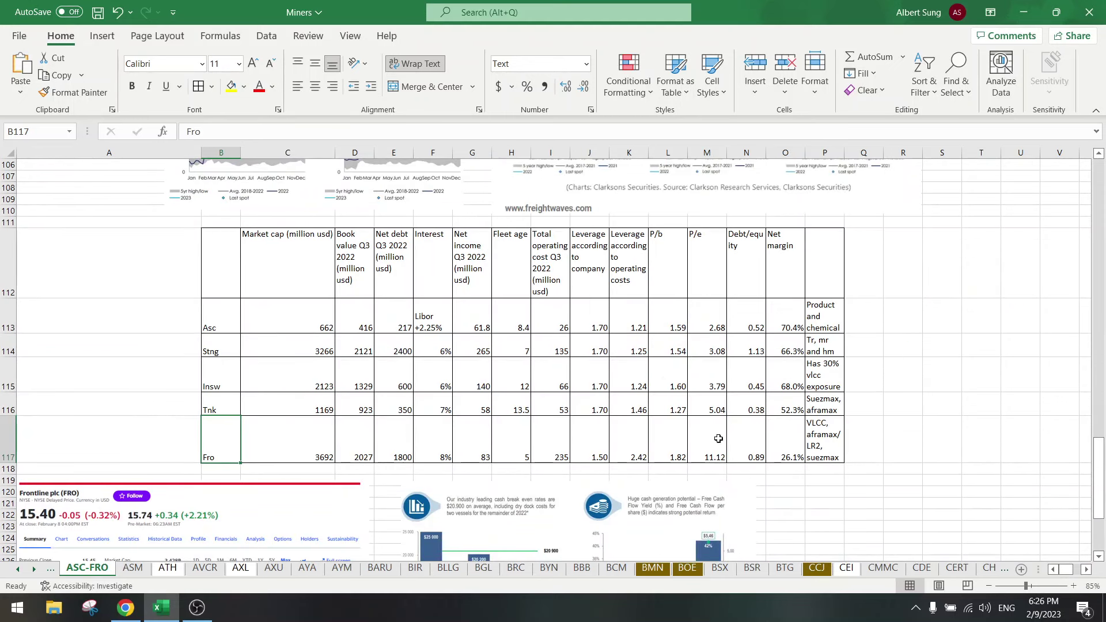
{"action": "left_click", "coordinate": [839, 430]}
{"action": "scroll", "coordinate": [835, 374], "scroll_direction": "up", "scroll_amount": 3}
{"action": "scroll", "coordinate": [834, 314], "scroll_direction": "down", "scroll_amount": 2}
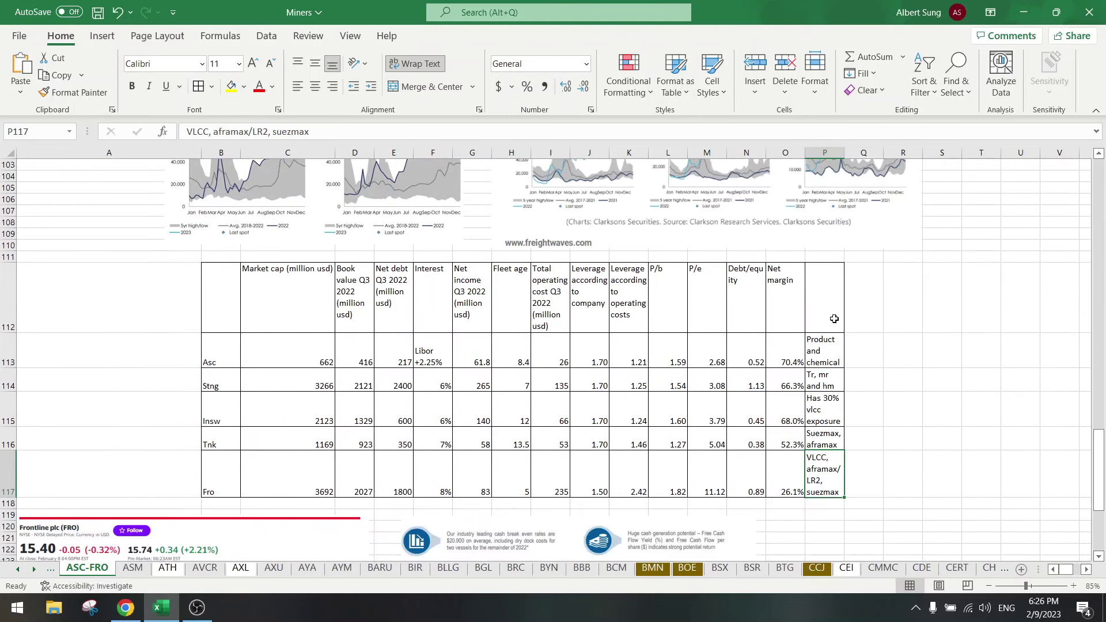
- Highlight the Asc row, then return to row 1 showing Ardmore's 'Undervalued' rating
{"action": "left_click_drag", "start_coordinate": [831, 342], "coordinate": [231, 350]}
{"action": "left_click", "coordinate": [939, 418]}
{"action": "scroll", "coordinate": [840, 359], "scroll_direction": "down", "scroll_amount": 8}
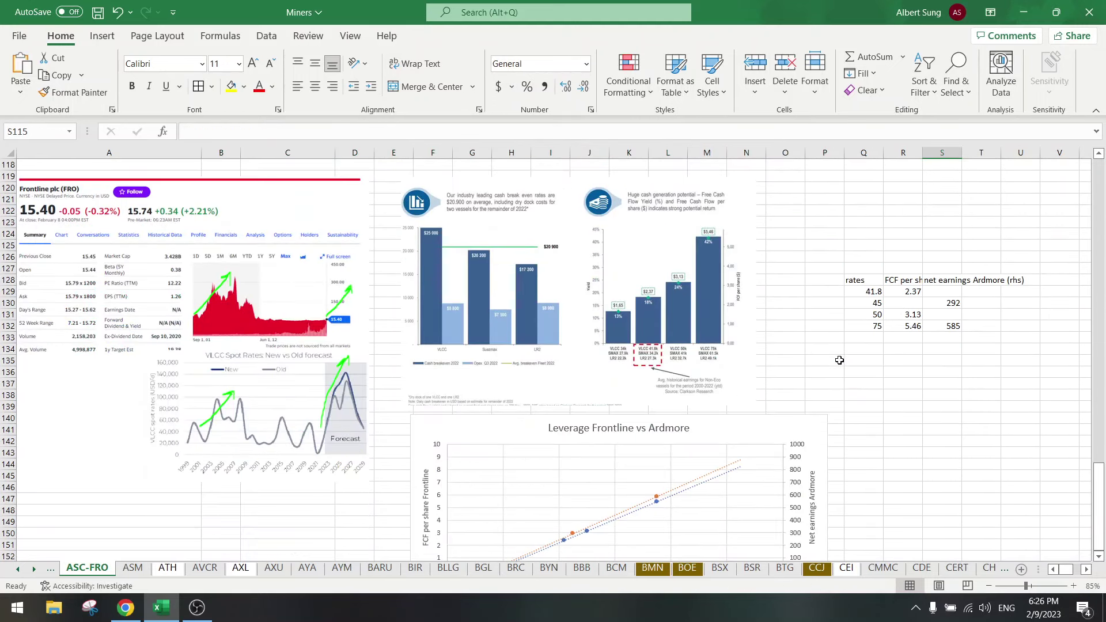
{"action": "scroll", "coordinate": [840, 361], "scroll_direction": "up", "scroll_amount": 3}
{"action": "scroll", "coordinate": [766, 355], "scroll_direction": "up", "scroll_amount": 18}
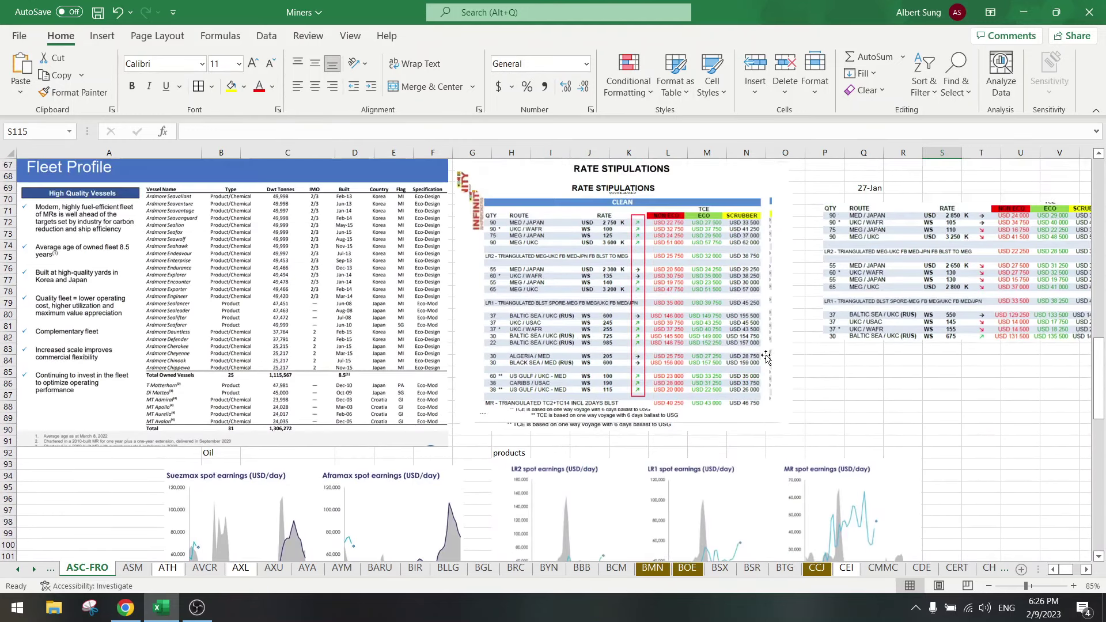
{"action": "scroll", "coordinate": [766, 358], "scroll_direction": "up", "scroll_amount": 8}
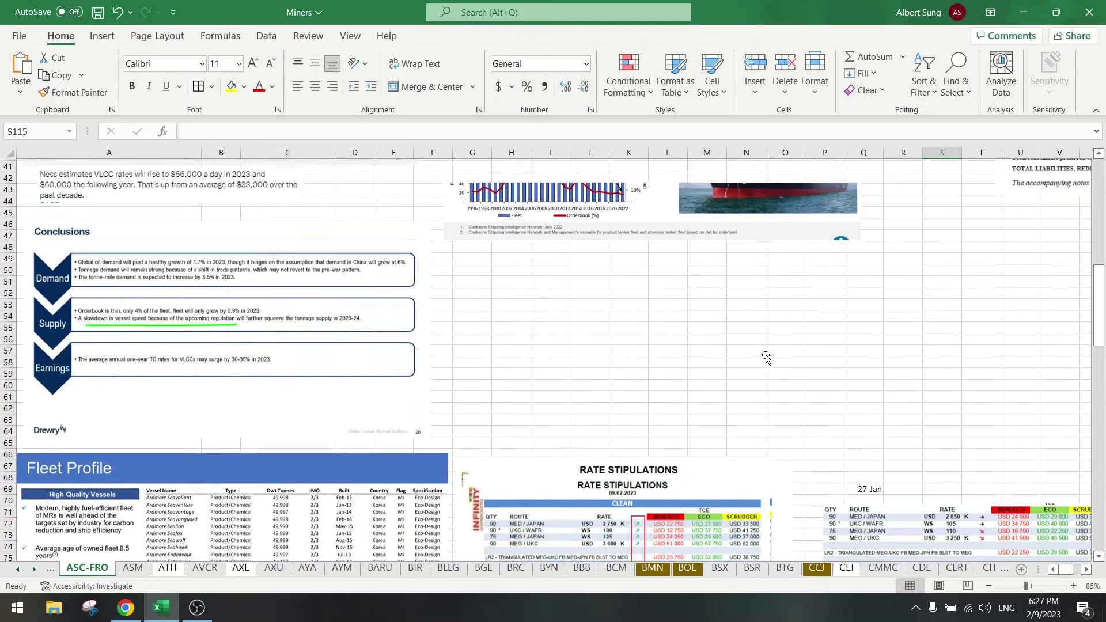
{"action": "scroll", "coordinate": [766, 357], "scroll_direction": "up", "scroll_amount": 7}
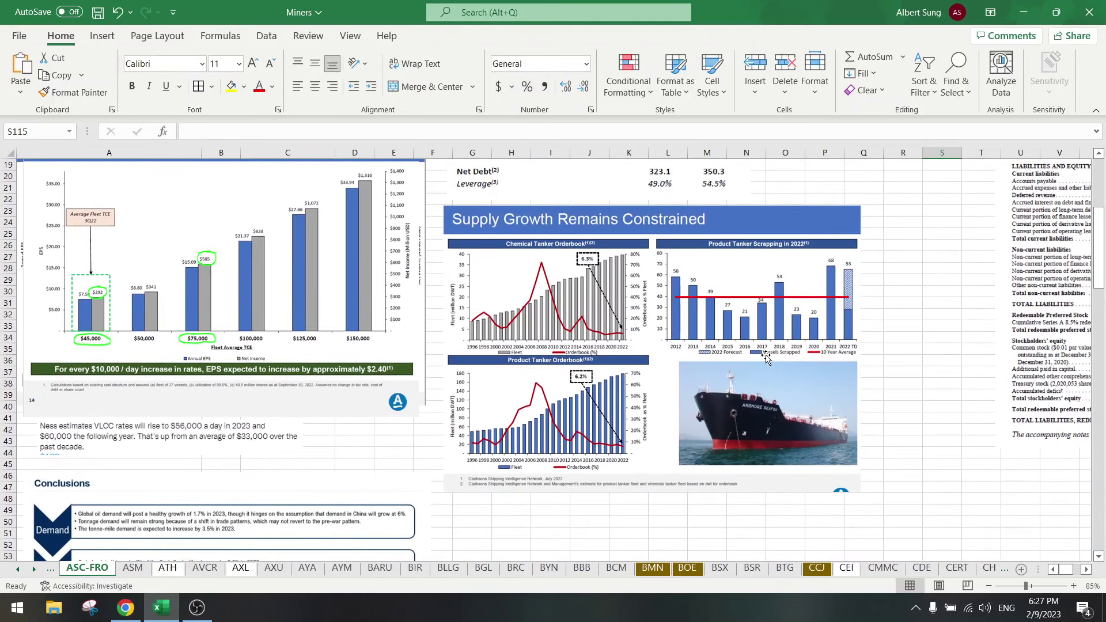
{"action": "scroll", "coordinate": [766, 357], "scroll_direction": "up", "scroll_amount": 6}
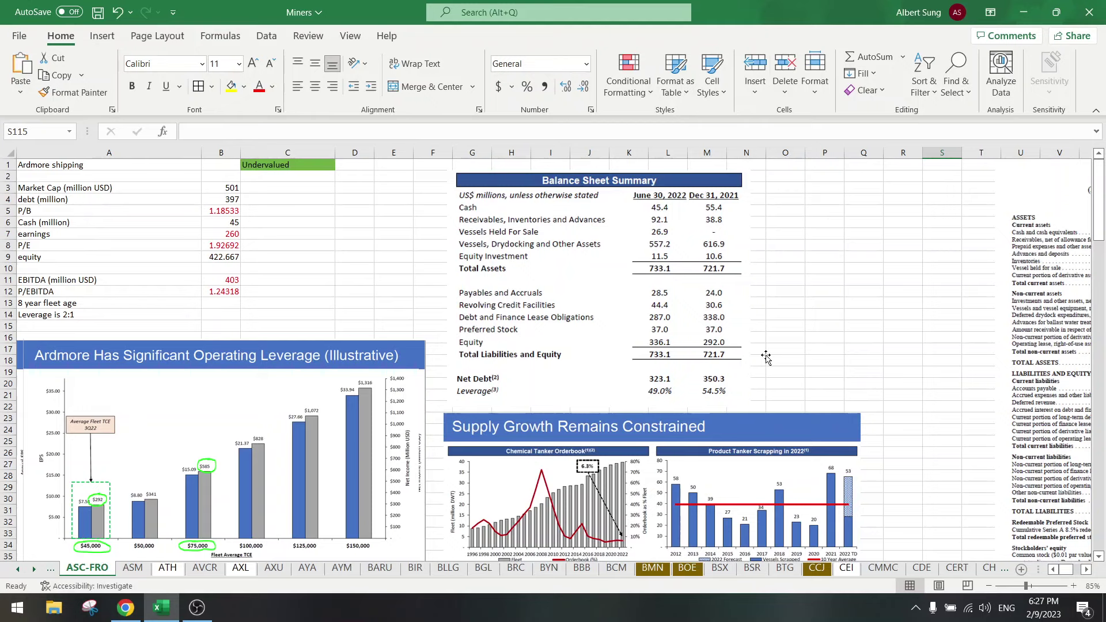